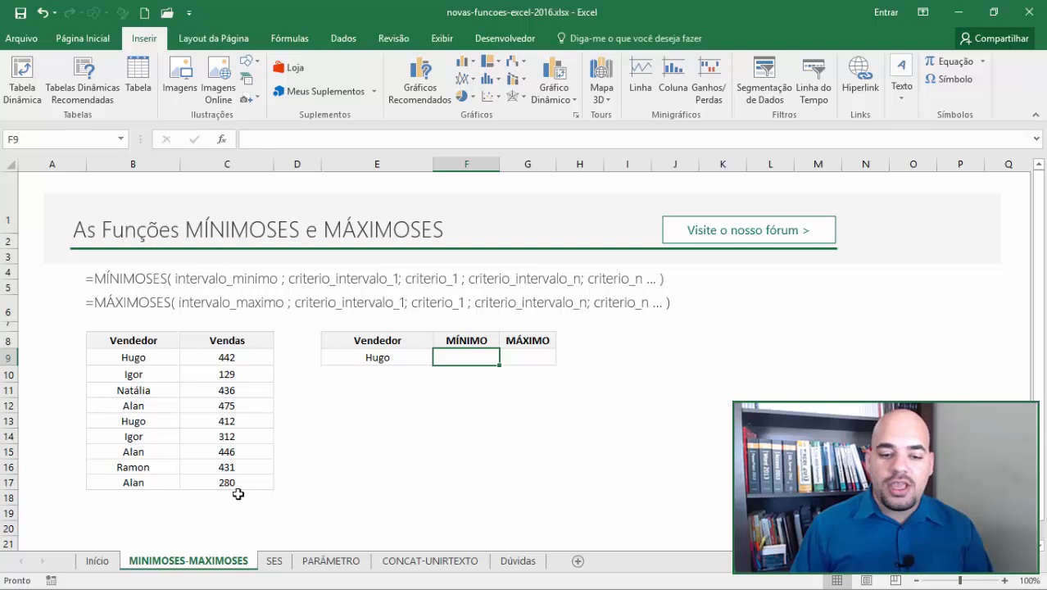
# Step: Examine the Vendedor and Vendas entries in B9:C17 and the seller, MÍNIMO and MÁXIMO cells in E9:G9
pyautogui.moveTo(144, 360); pyautogui.dragTo(140, 490)
pyautogui.click(135, 370)
pyautogui.click(133, 406)
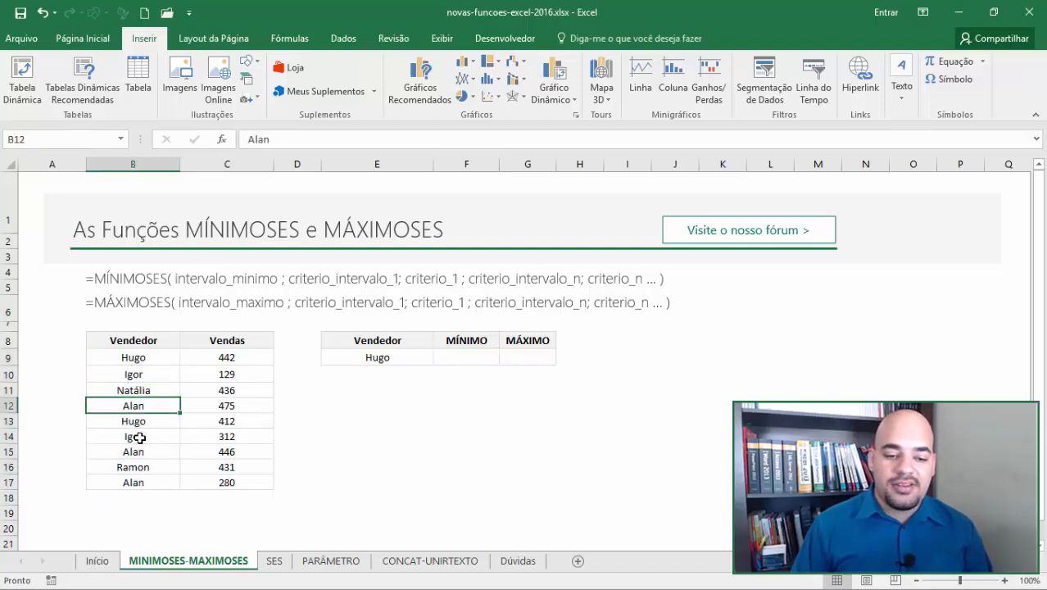
pyautogui.click(140, 437)
pyautogui.click(139, 464)
pyautogui.click(138, 481)
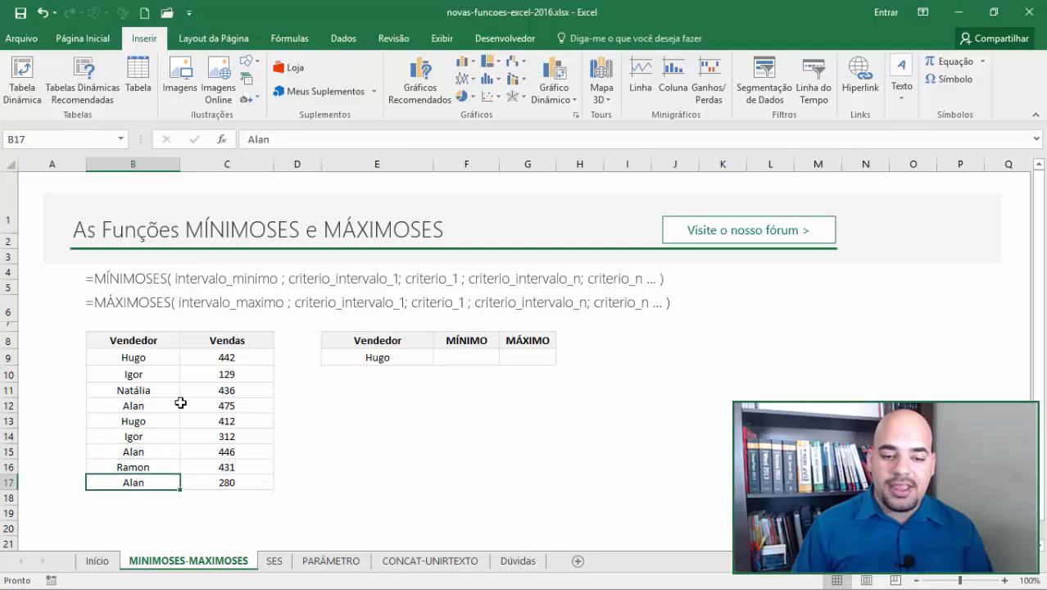
pyautogui.click(236, 354)
pyautogui.click(228, 385)
pyautogui.click(228, 421)
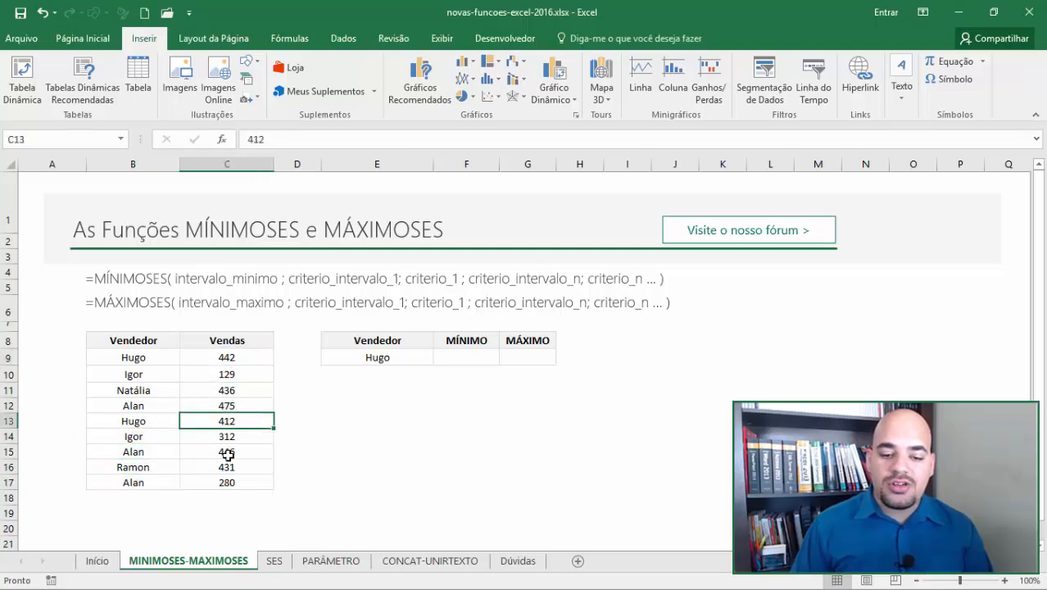
pyautogui.click(228, 451)
pyautogui.click(228, 468)
pyautogui.click(463, 358)
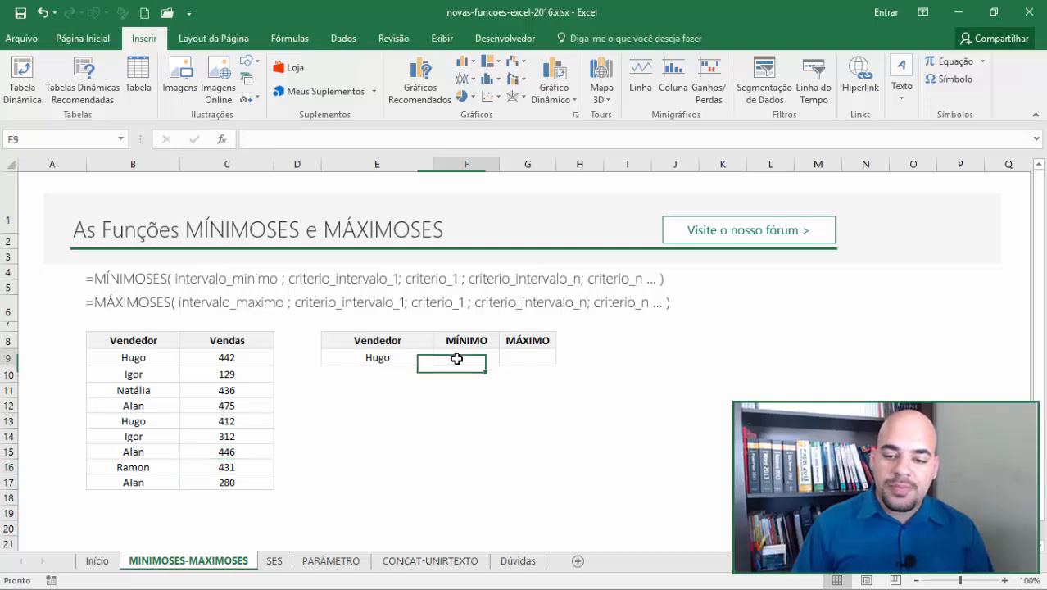
pyautogui.click(380, 357)
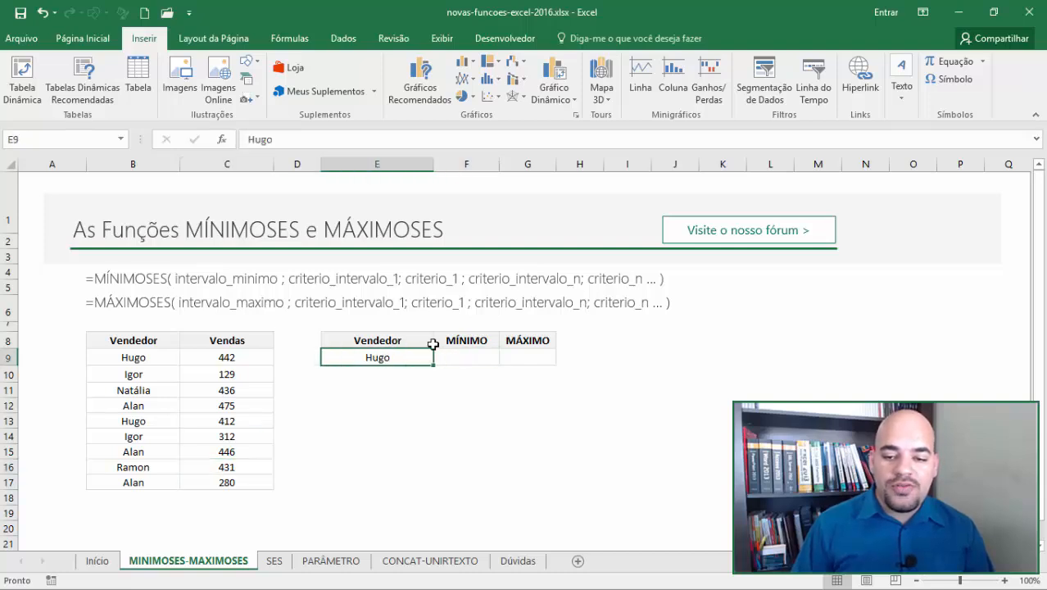
pyautogui.click(472, 356)
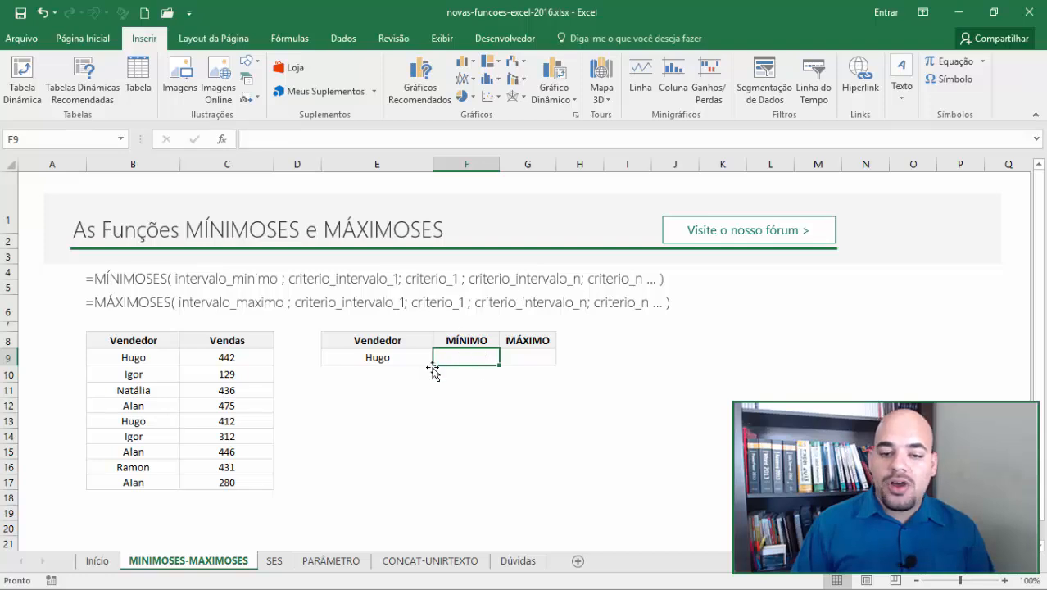
pyautogui.click(382, 357)
pyautogui.click(518, 357)
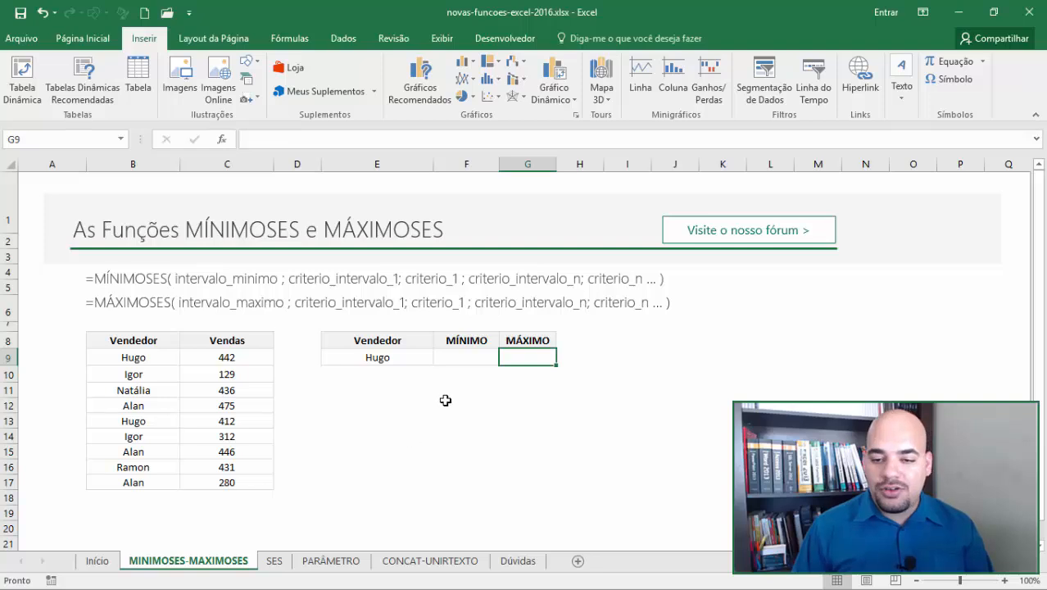
# Step: Begin a MÍNIMOSES formula in the MÍNIMO cell F9 with the sales C9:C17 as the minimum range
pyautogui.click(462, 357)
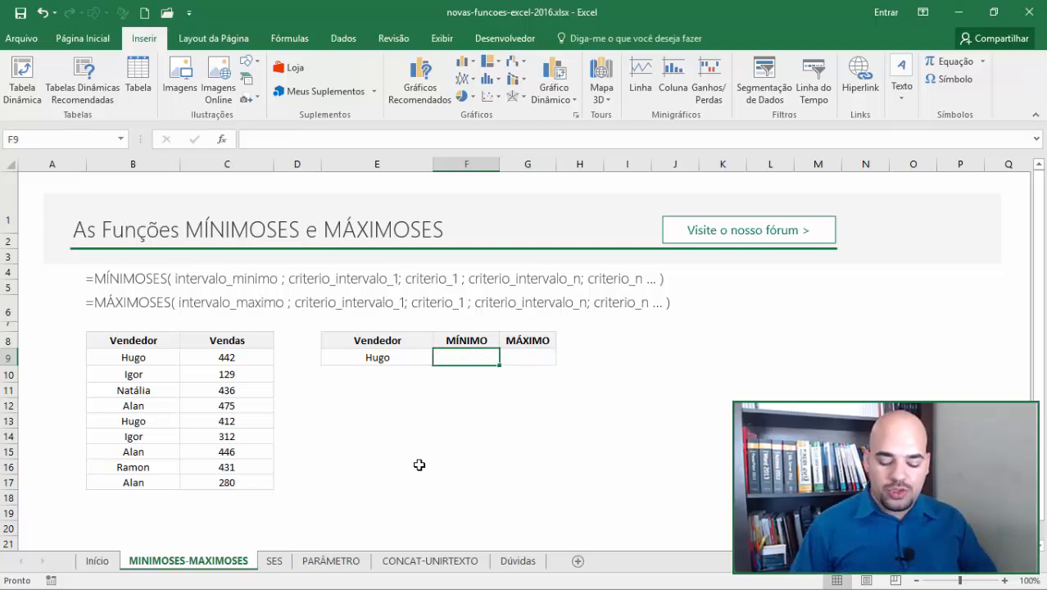
pyautogui.write('=m')
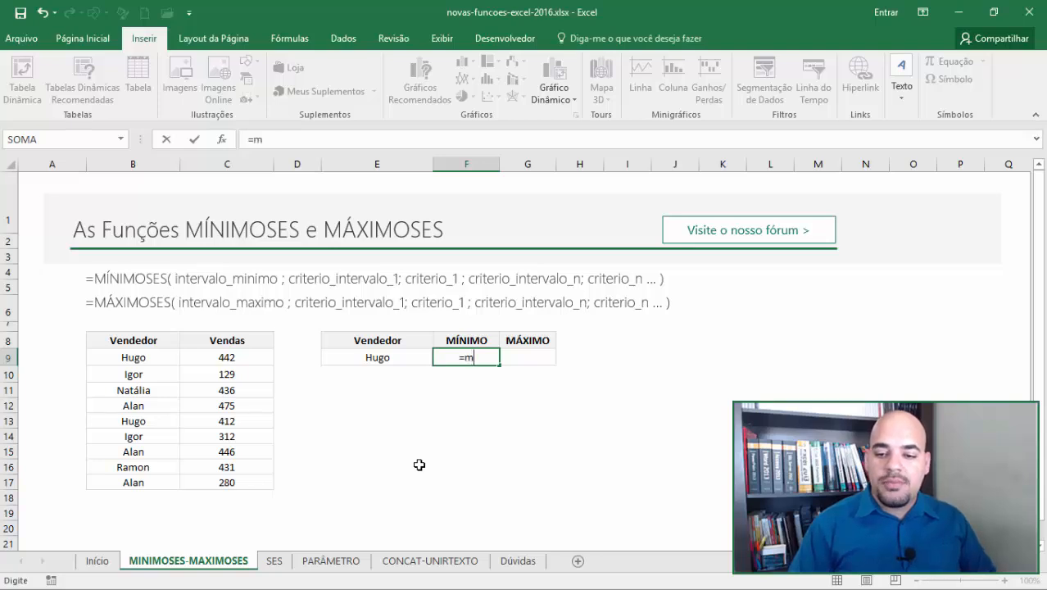
pyautogui.write('i')
pyautogui.press('Down')
pyautogui.press('Down')
pyautogui.press('Tab')
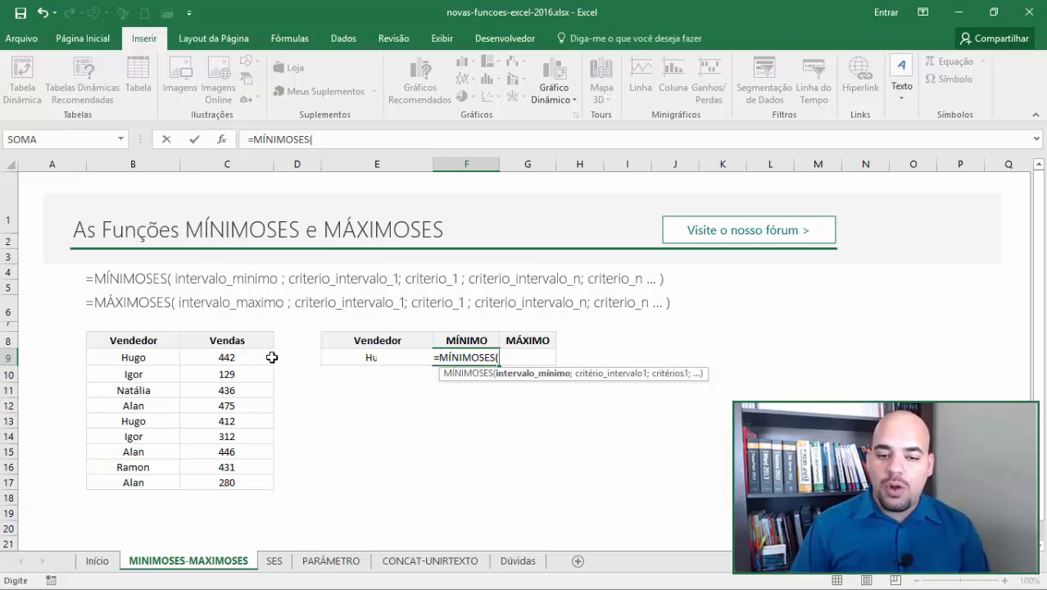
pyautogui.moveTo(220, 358); pyautogui.dragTo(226, 482)
pyautogui.write(';')
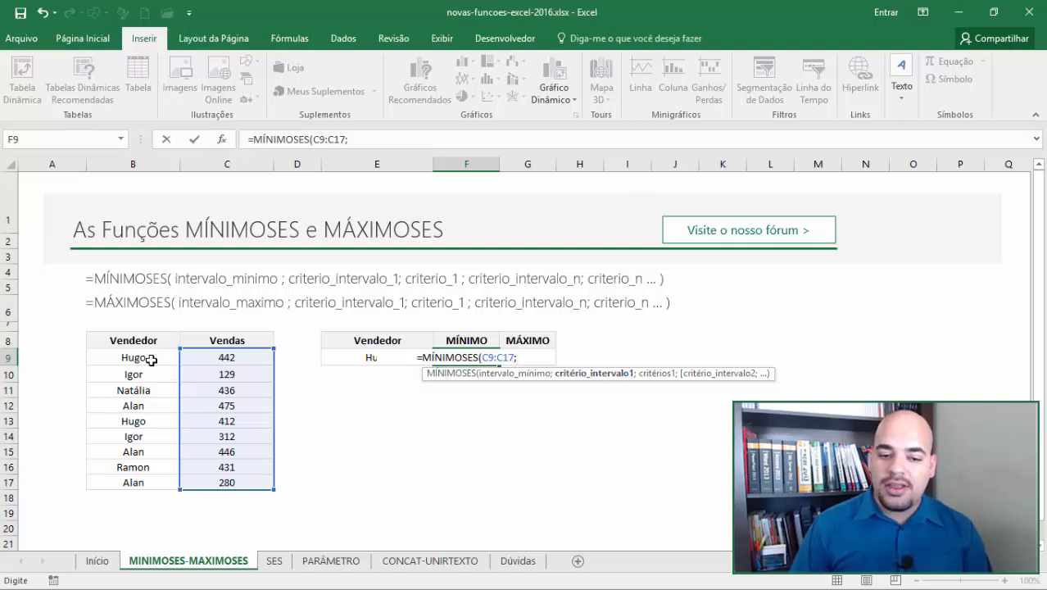
# Step: Complete the MÍNIMOSES formula with B9:B17 as the criteria range and E9 as the criterion
pyautogui.moveTo(148, 358); pyautogui.dragTo(141, 485)
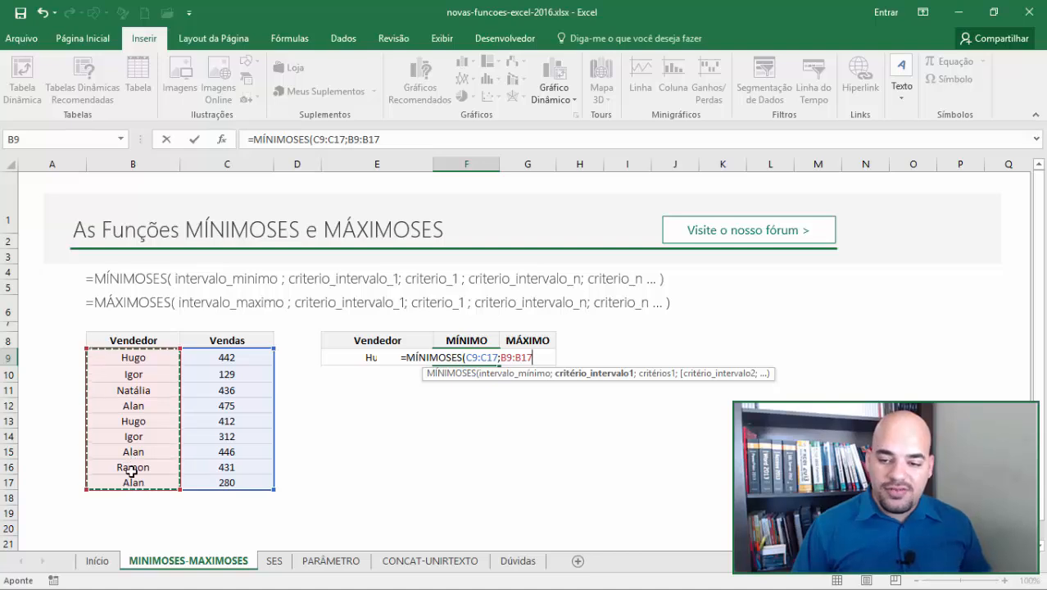
pyautogui.write(';')
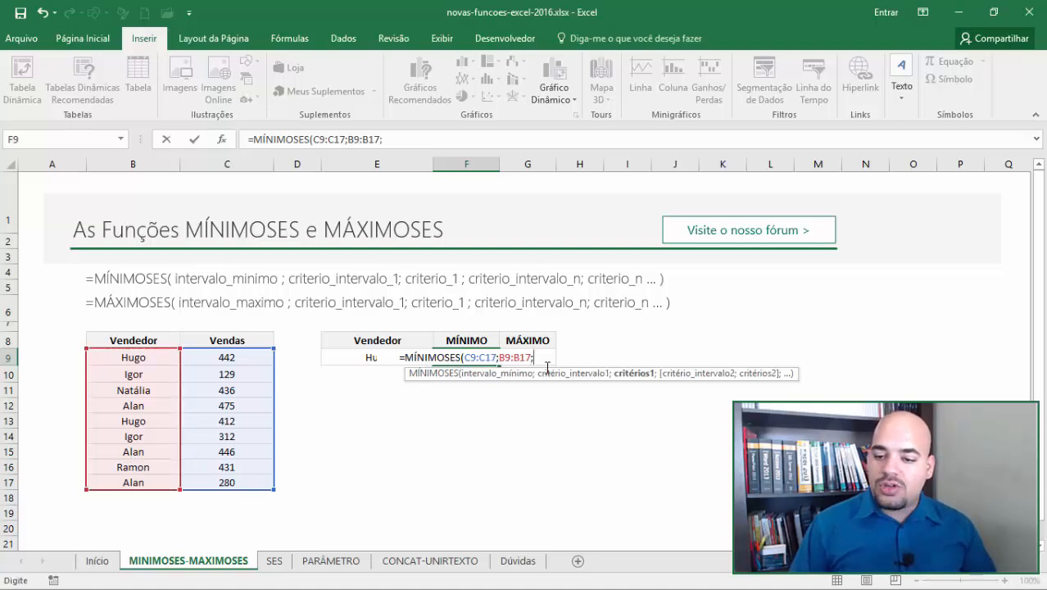
pyautogui.click(344, 358)
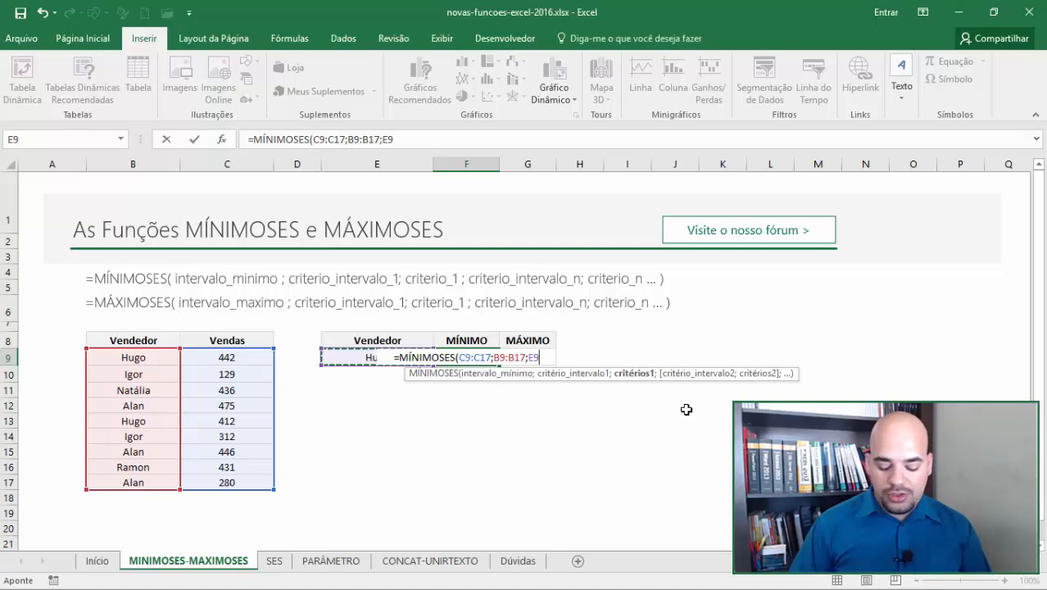
pyautogui.write(';')
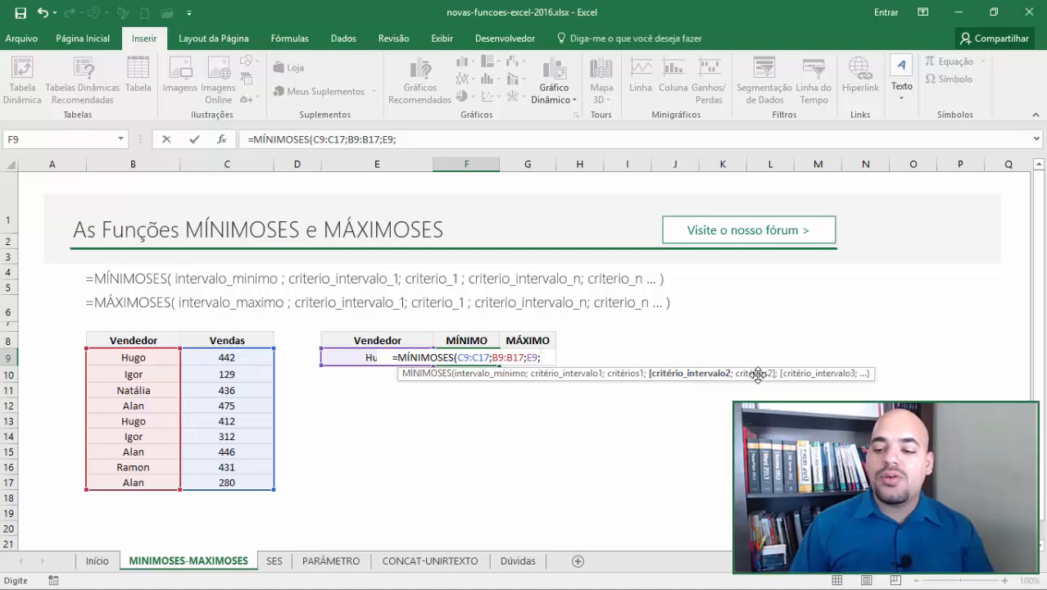
pyautogui.press('BackSpace')
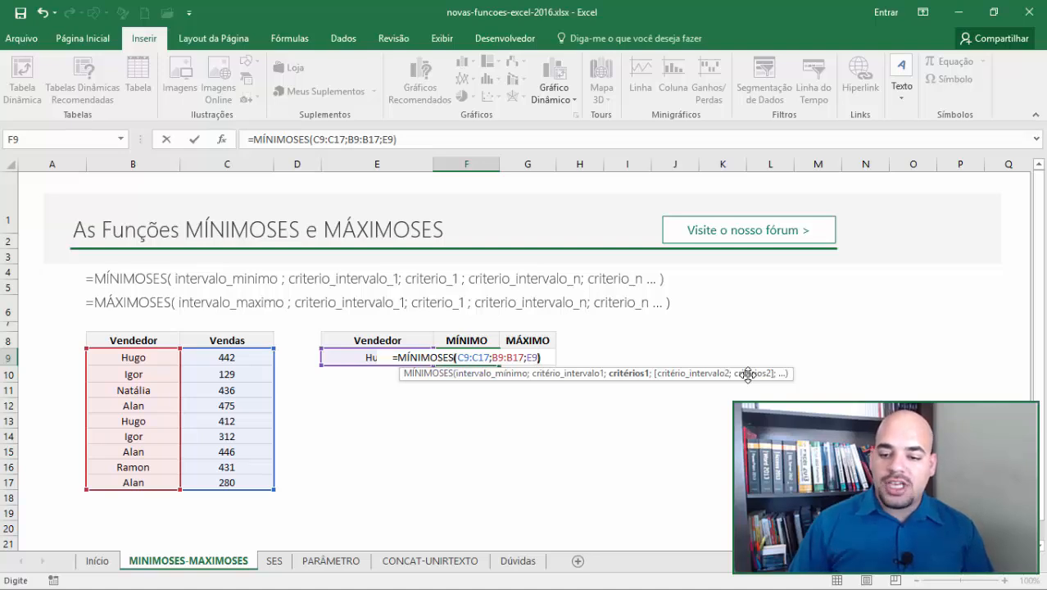
pyautogui.write(')')
pyautogui.press('Return')
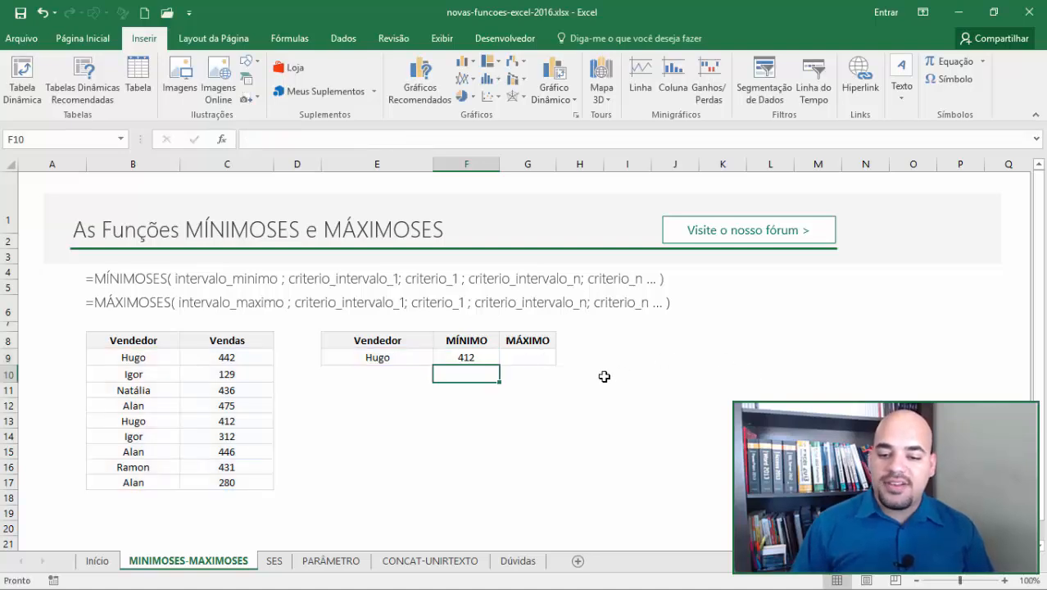
# Step: Replace the seller in E9 with the one listed in B10, and check the MÍNIMO result against the sales table
pyautogui.click(483, 354)
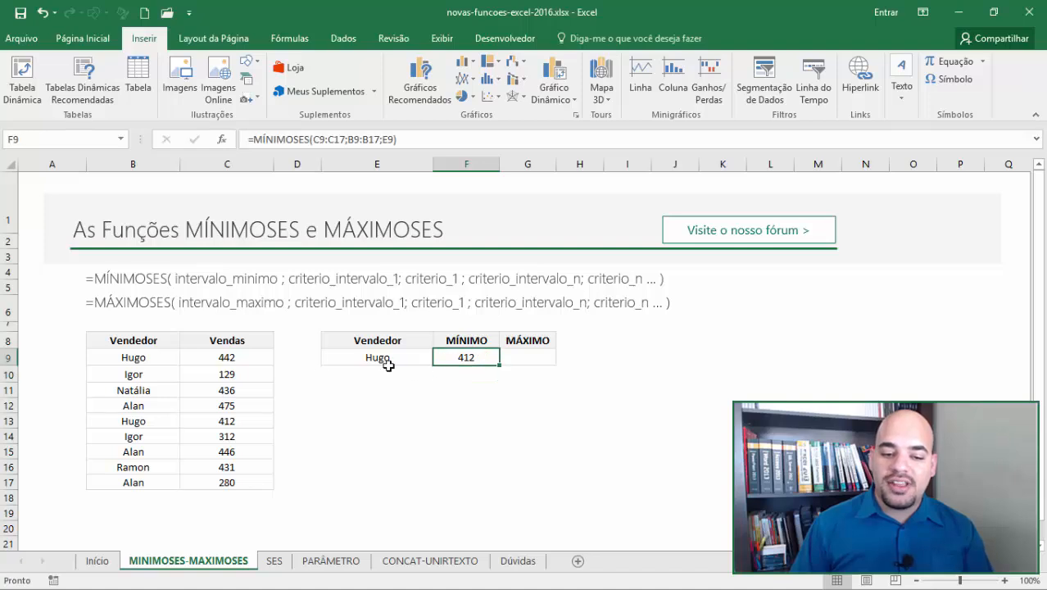
pyautogui.moveTo(229, 421); pyautogui.dragTo(154, 420)
pyautogui.click(226, 374)
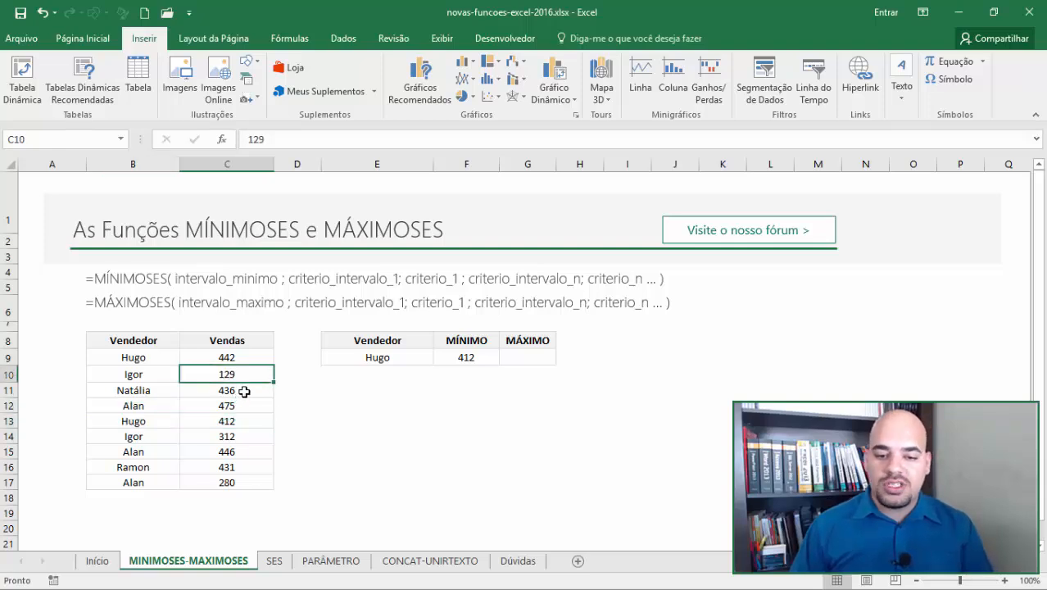
pyautogui.click(389, 360)
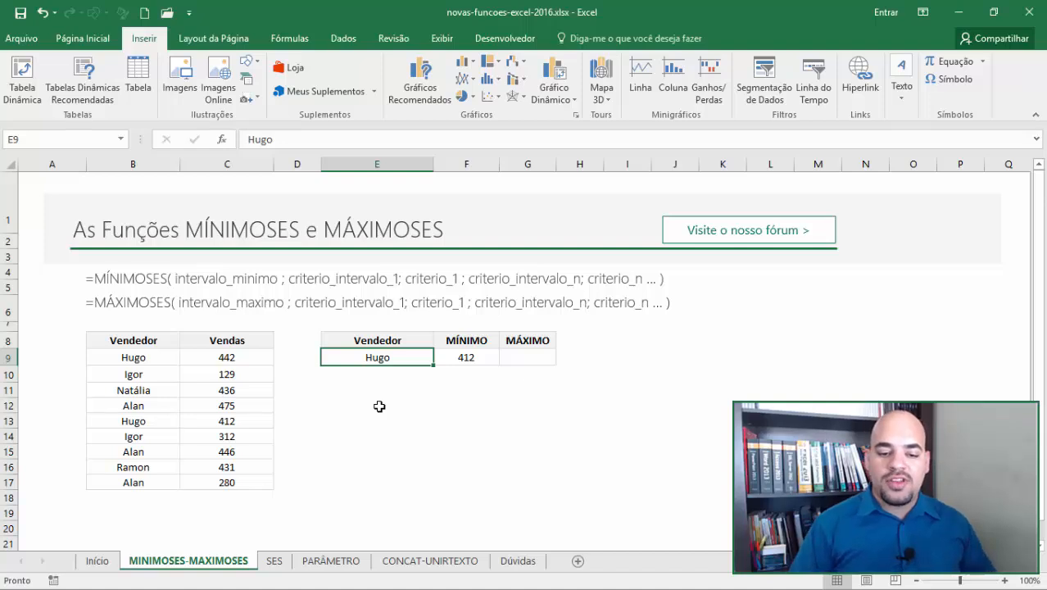
pyautogui.write('Igor')
pyautogui.press('Return')
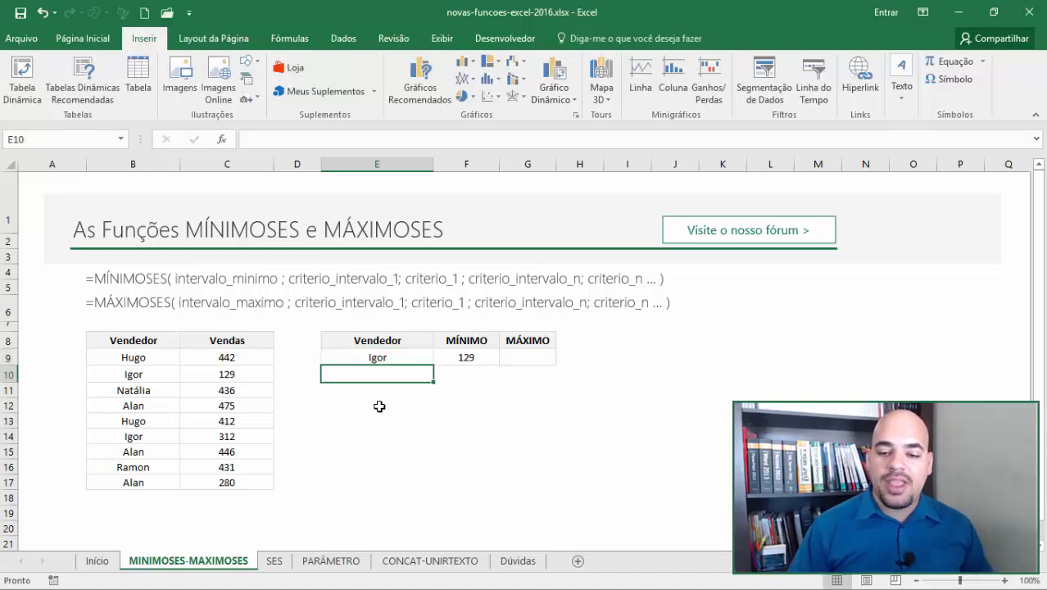
pyautogui.click(449, 360)
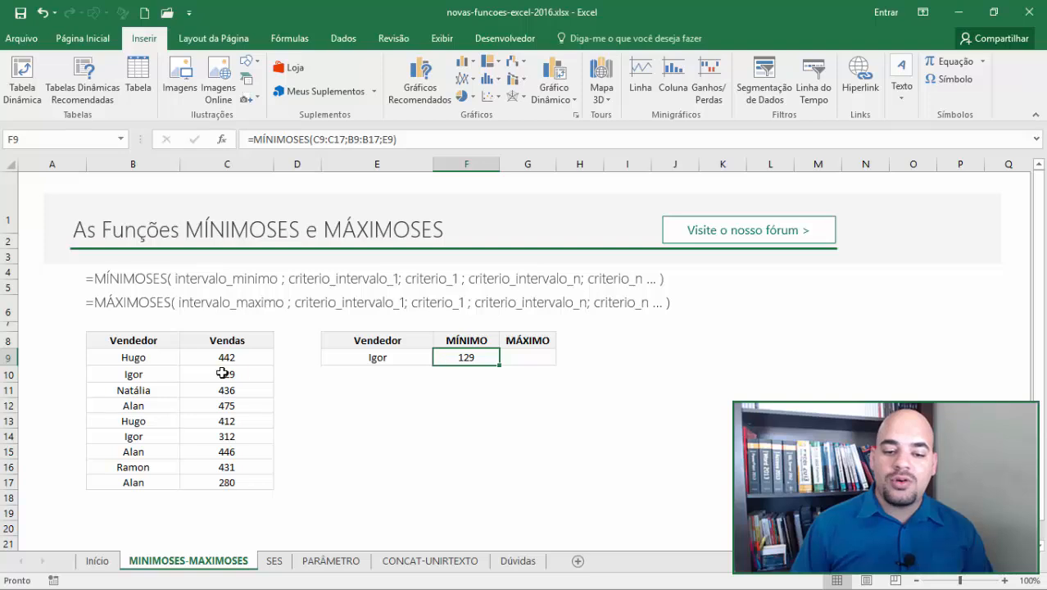
pyautogui.moveTo(222, 373); pyautogui.dragTo(150, 372)
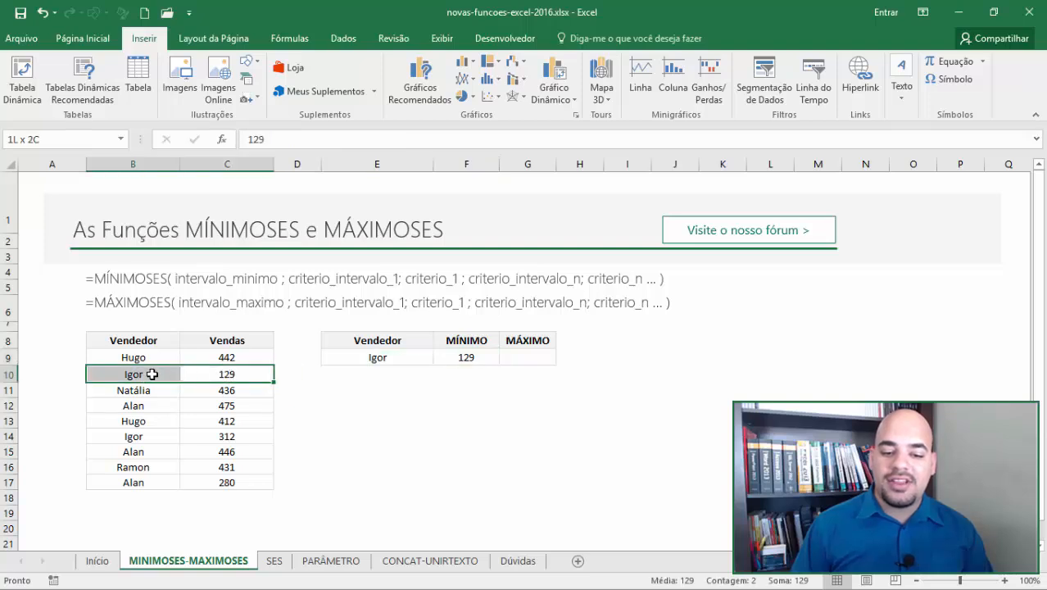
# Step: Begin a MÁXIMOSES formula in the MÁXIMO cell G9 with the sales C9:C17 as the maximum range
pyautogui.click(543, 353)
pyautogui.write('=')
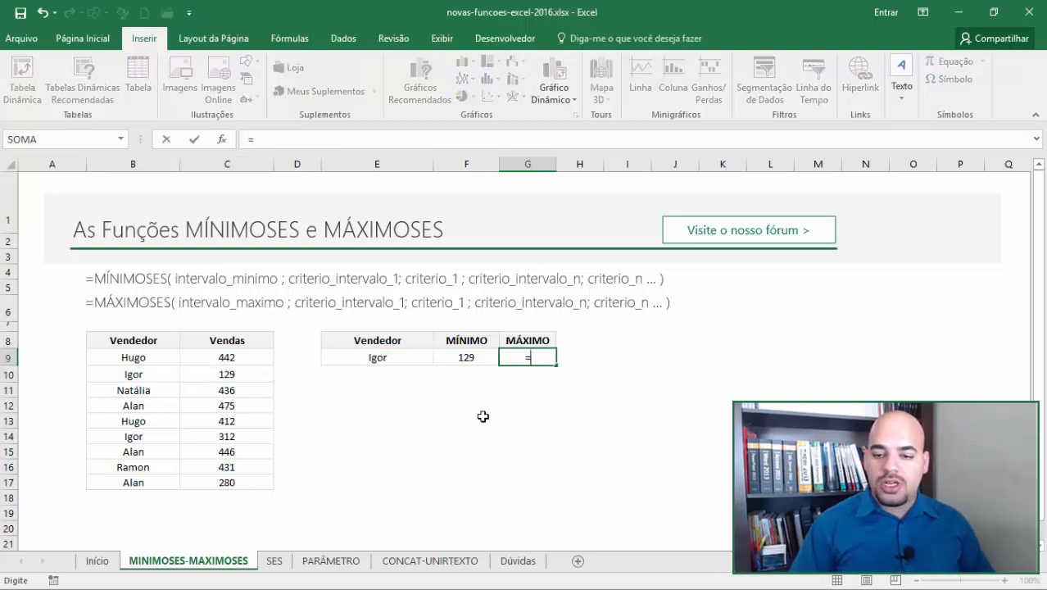
pyautogui.write('MÁ')
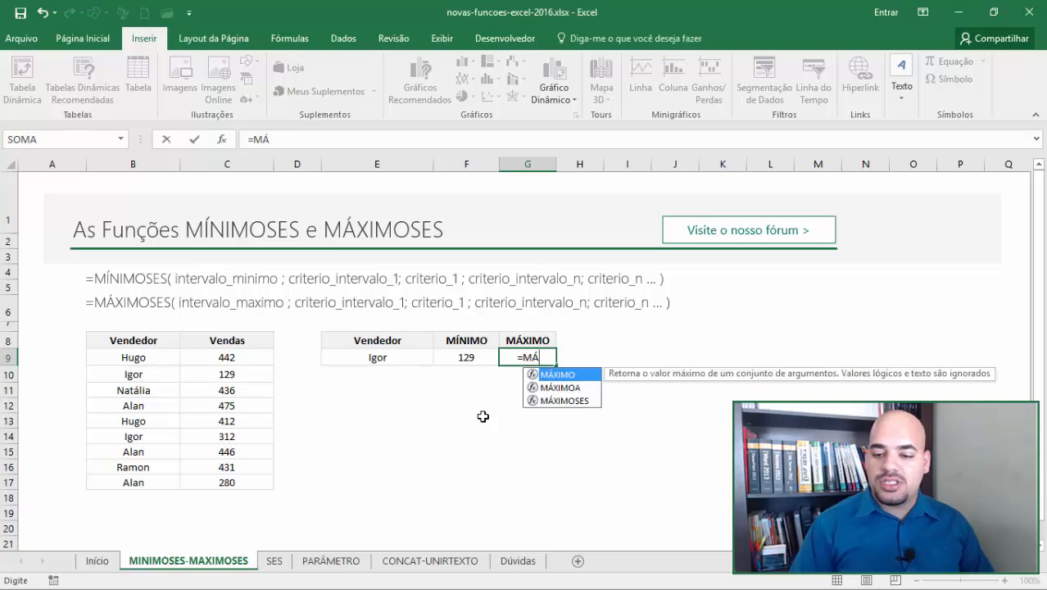
pyautogui.press('Down')
pyautogui.press('Down')
pyautogui.press('Tab')
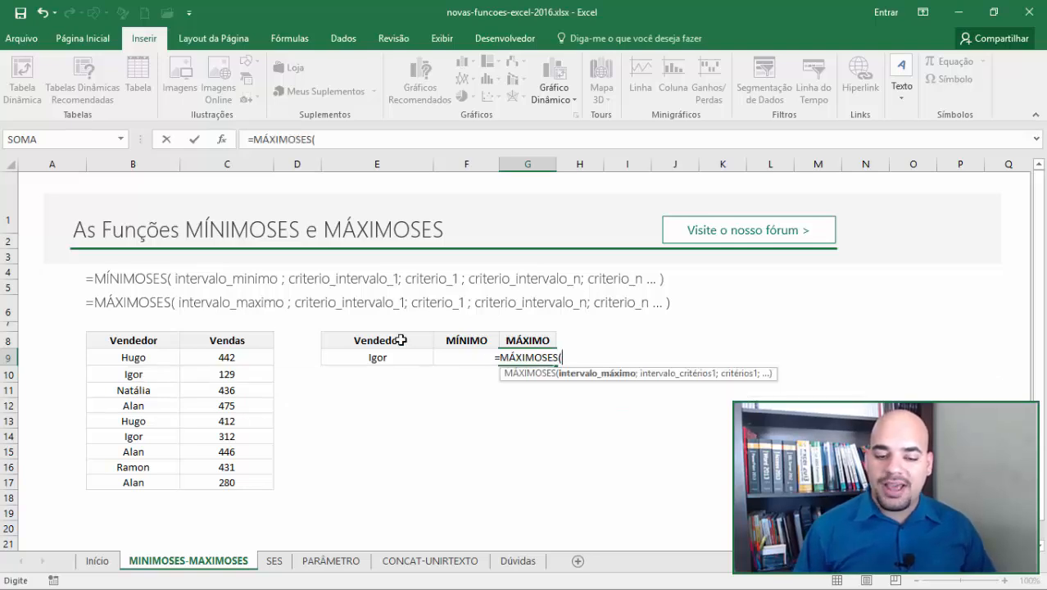
pyautogui.moveTo(236, 360); pyautogui.dragTo(217, 473)
pyautogui.write(';')
# Step: Complete the MÁXIMOSES formula with criteria range B9:B17 and criterion E9, and review the MÁXIMO and MÍNIMO results for the seller
pyautogui.moveTo(143, 357); pyautogui.dragTo(145, 481)
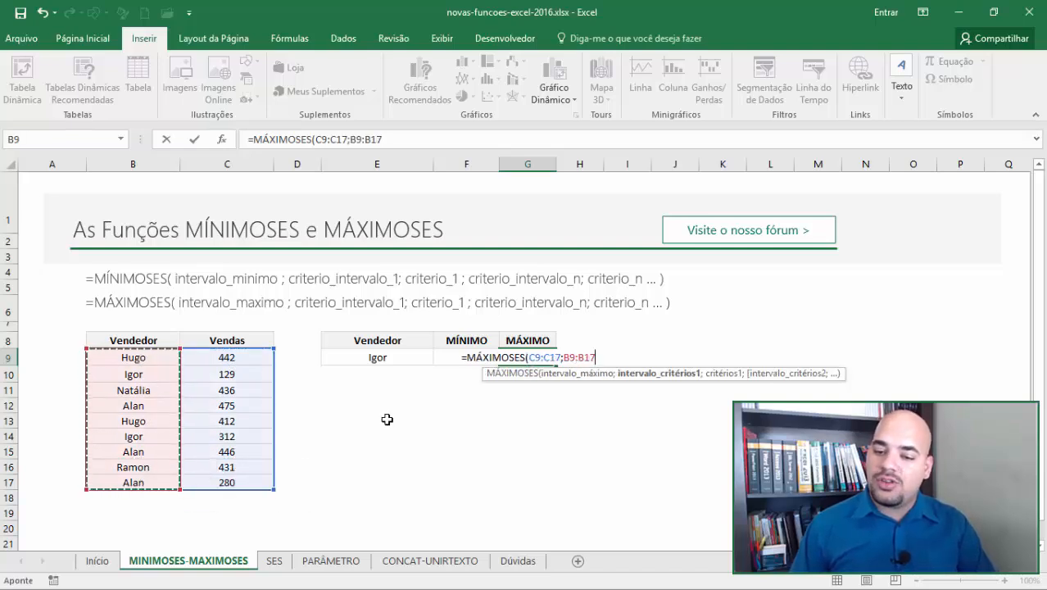
pyautogui.write(';')
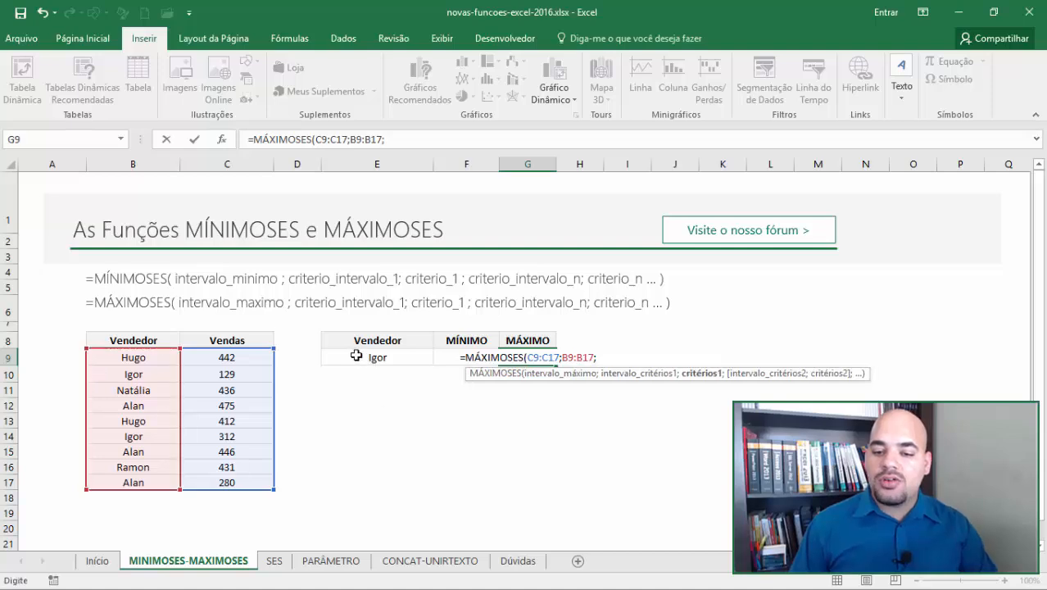
pyautogui.click(367, 357)
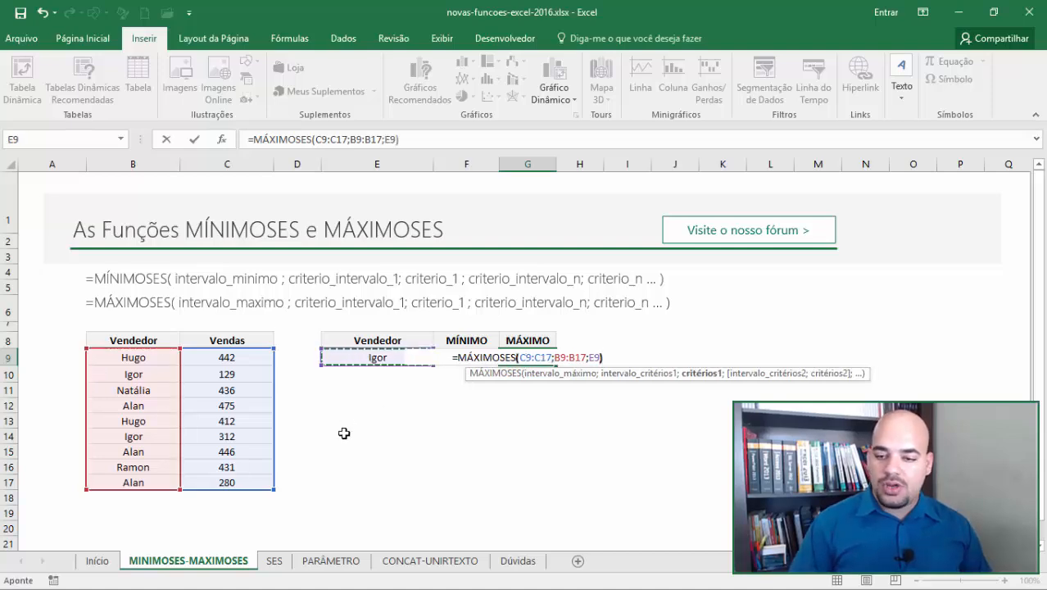
pyautogui.write(')')
pyautogui.press('Return')
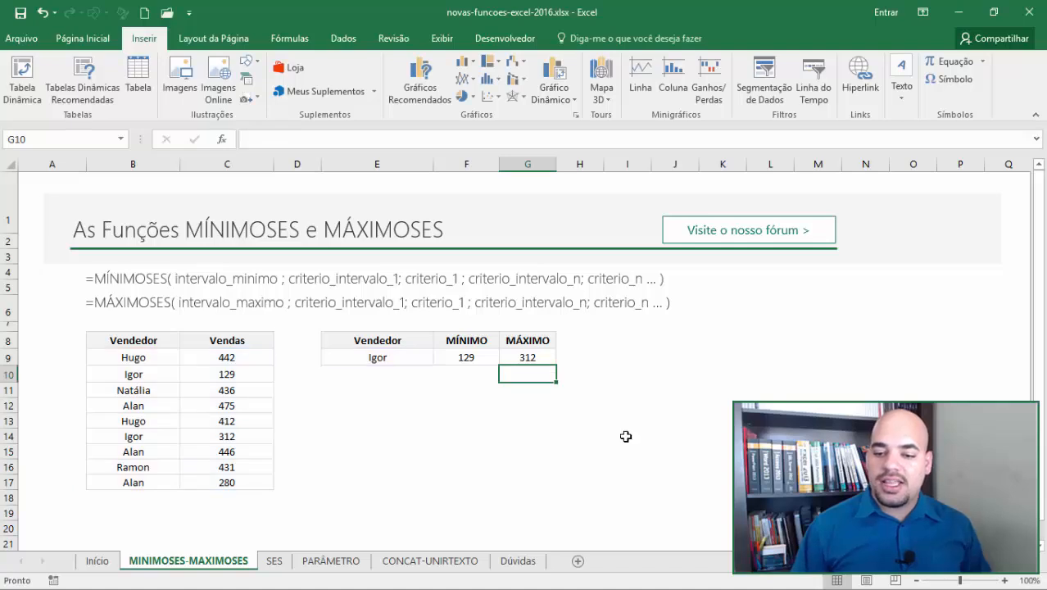
pyautogui.click(517, 357)
pyautogui.click(466, 357)
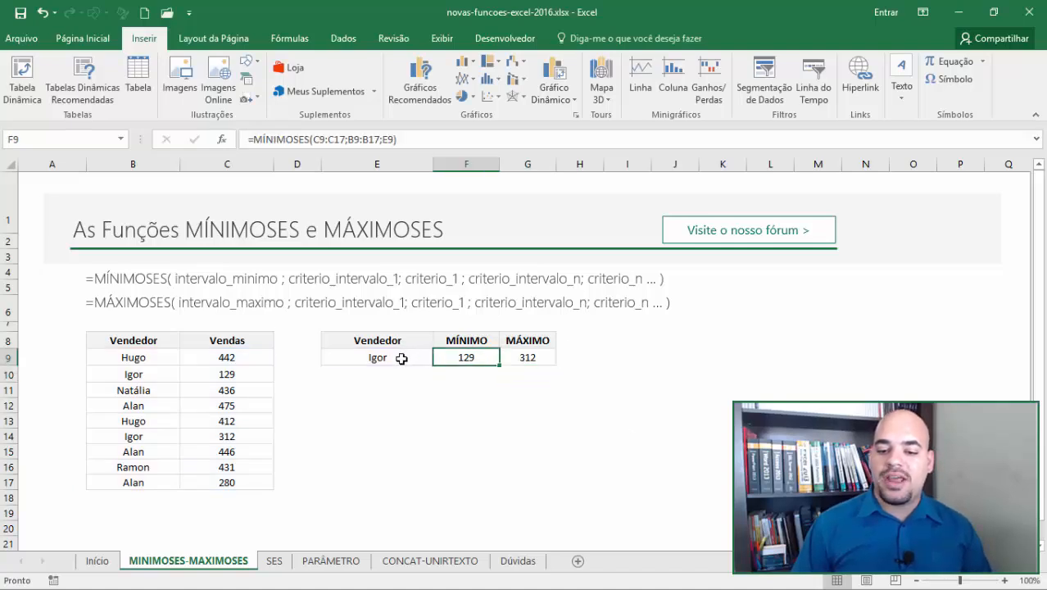
pyautogui.click(402, 357)
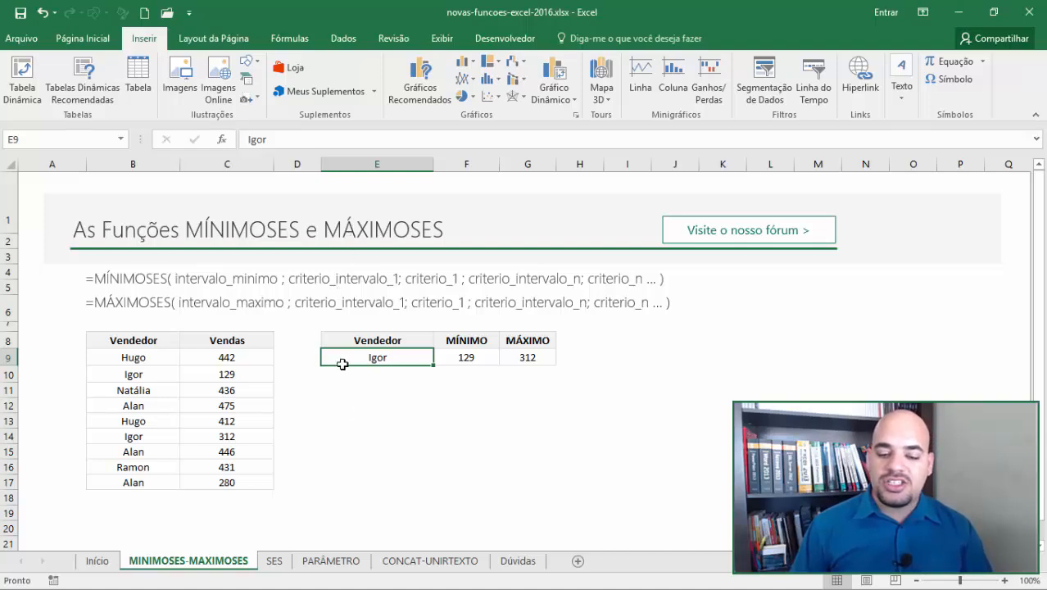
# Step: Switch to the SES sheet and select the Resultado cell C7 next to the empty Nota cell
pyautogui.click(274, 562)
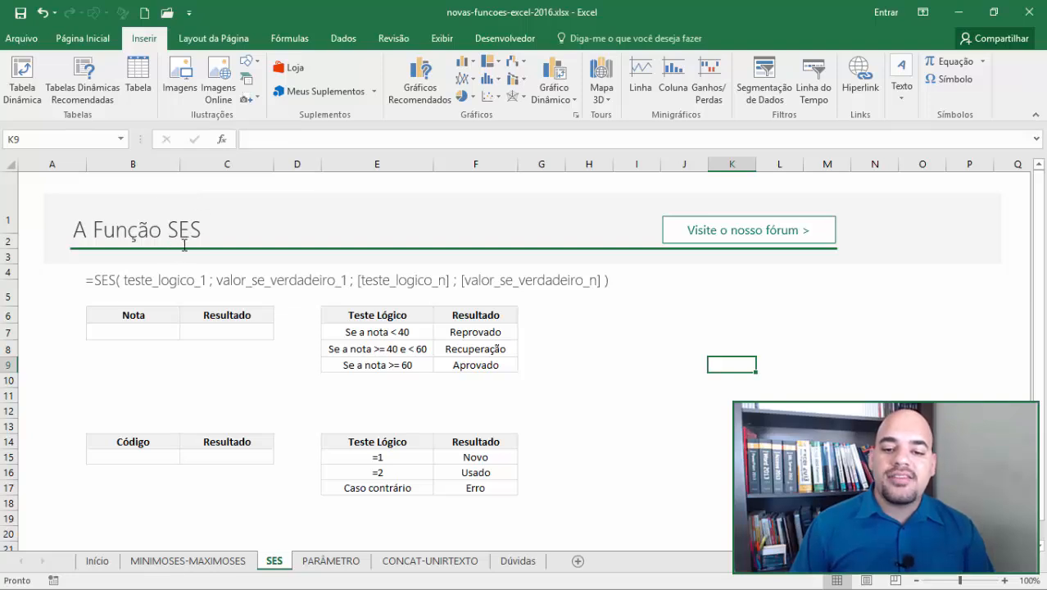
pyautogui.click(157, 333)
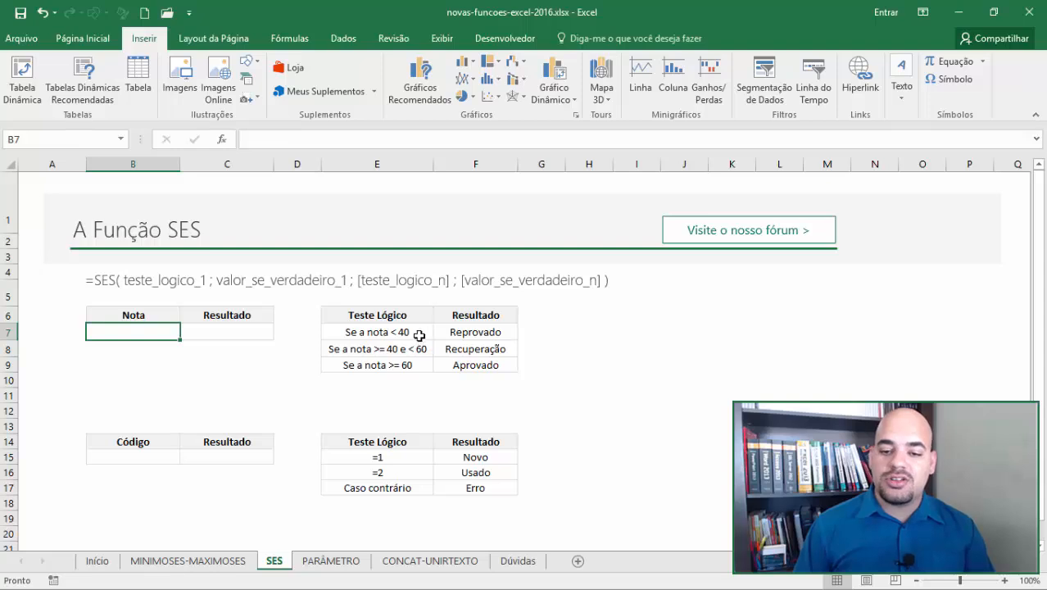
pyautogui.click(217, 329)
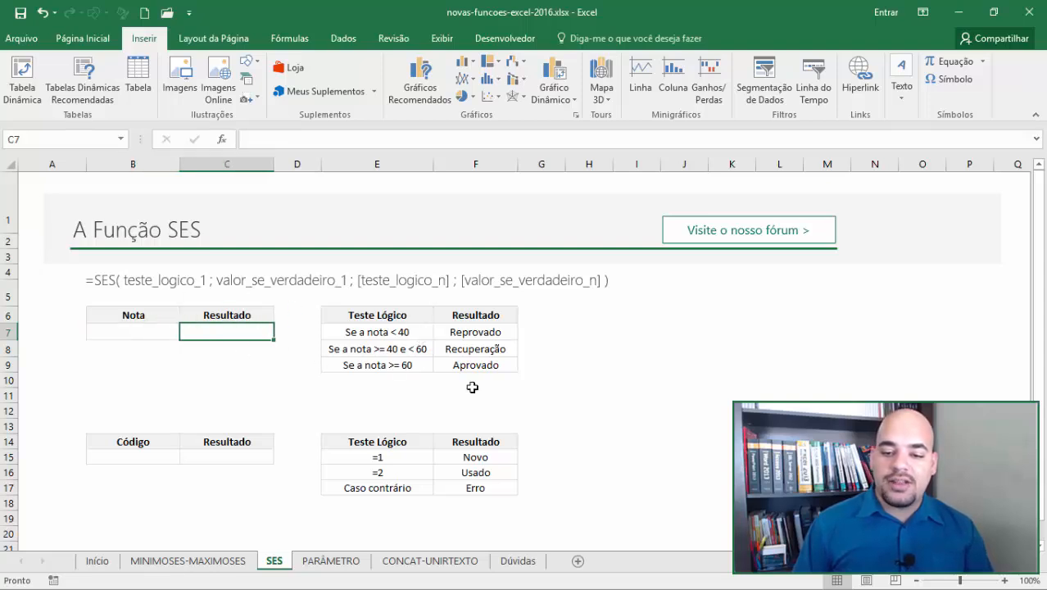
# Step: Review each grade condition in E7:E9 alongside its matching outcome in F7:F9
pyautogui.click(398, 331)
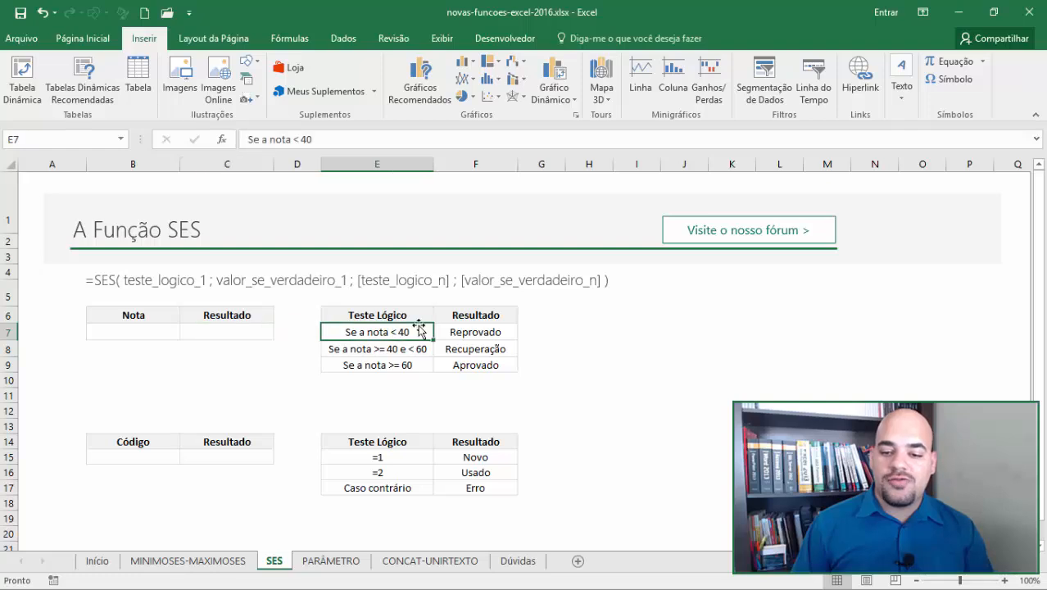
pyautogui.click(475, 331)
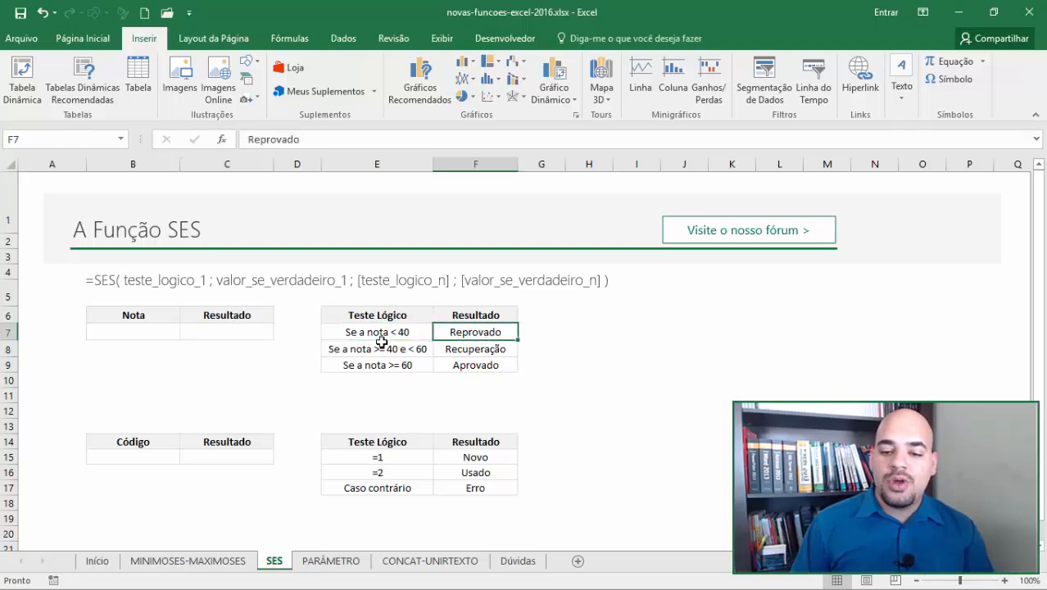
pyautogui.click(416, 350)
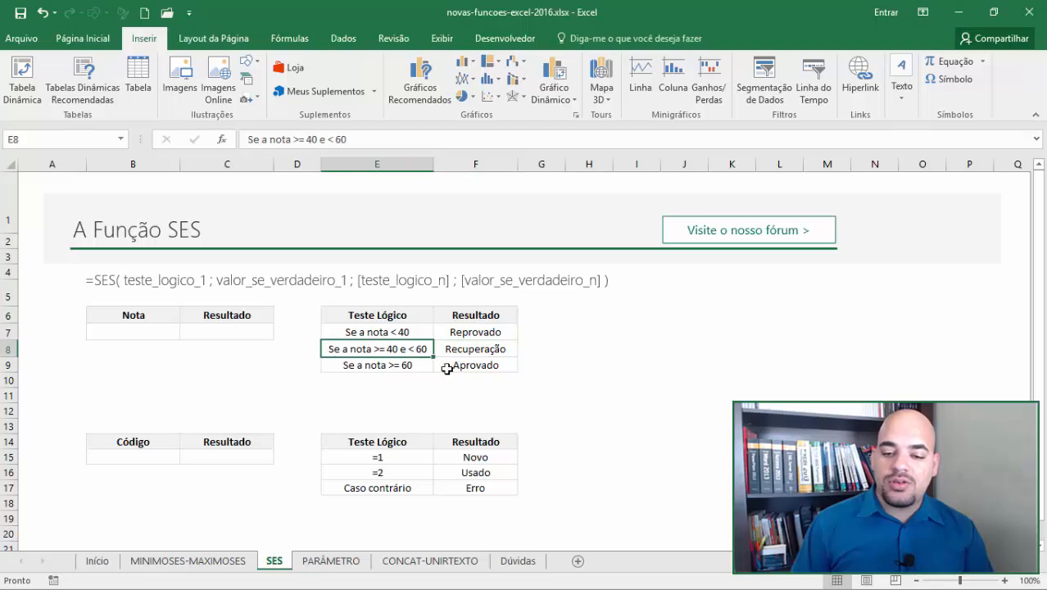
pyautogui.click(496, 346)
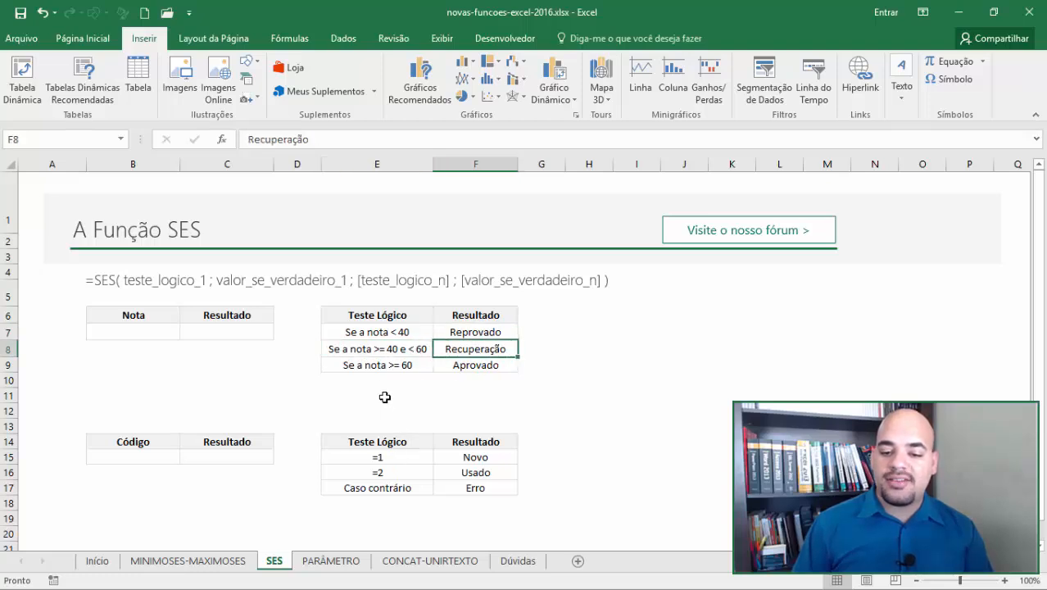
pyautogui.click(364, 365)
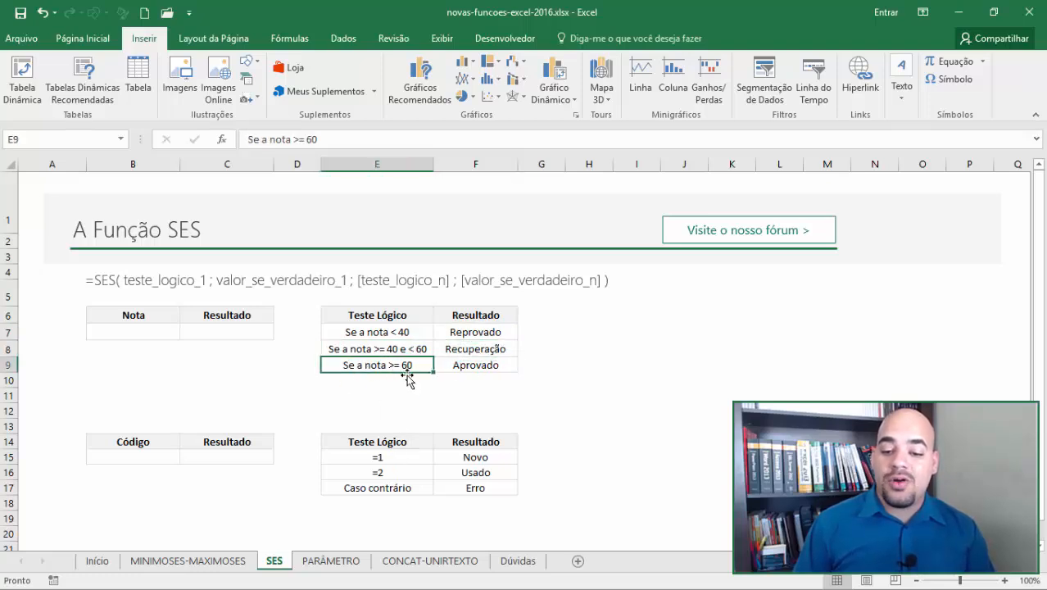
pyautogui.click(480, 369)
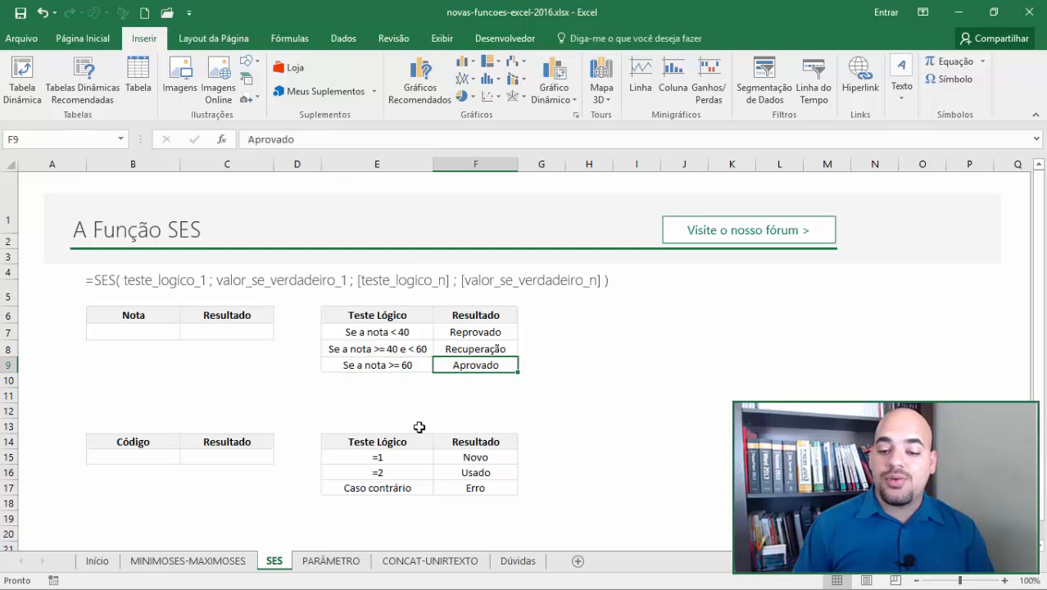
# Step: Enter 45 as the grade in the Nota cell B7
pyautogui.click(143, 332)
pyautogui.write('45')
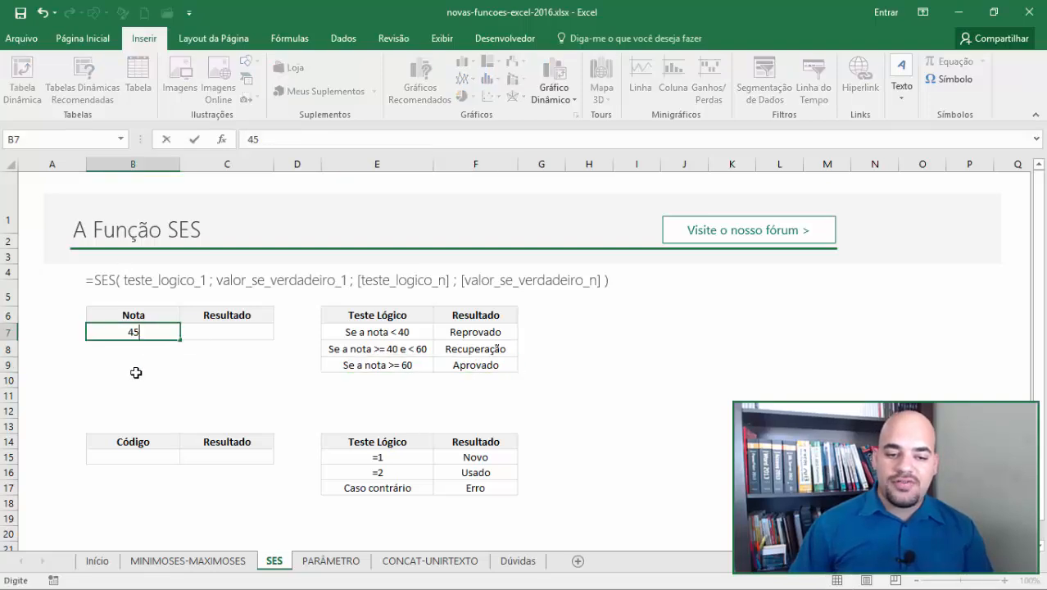
pyautogui.press('Tab')
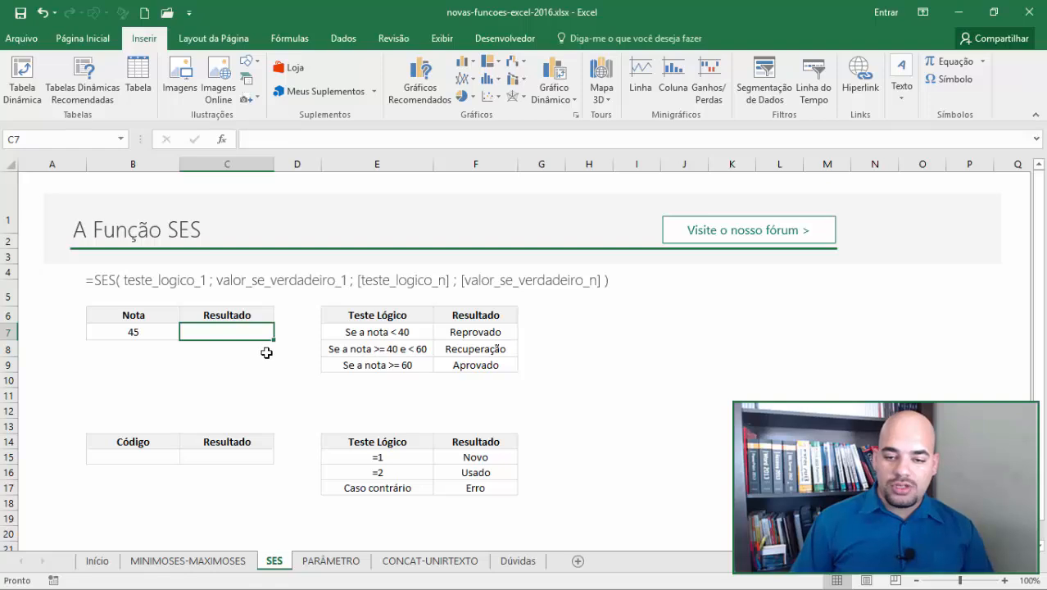
# Step: Begin a SES formula in the Resultado cell C7 with the test B7<40 returning "Reprovado"
pyautogui.write('=se')
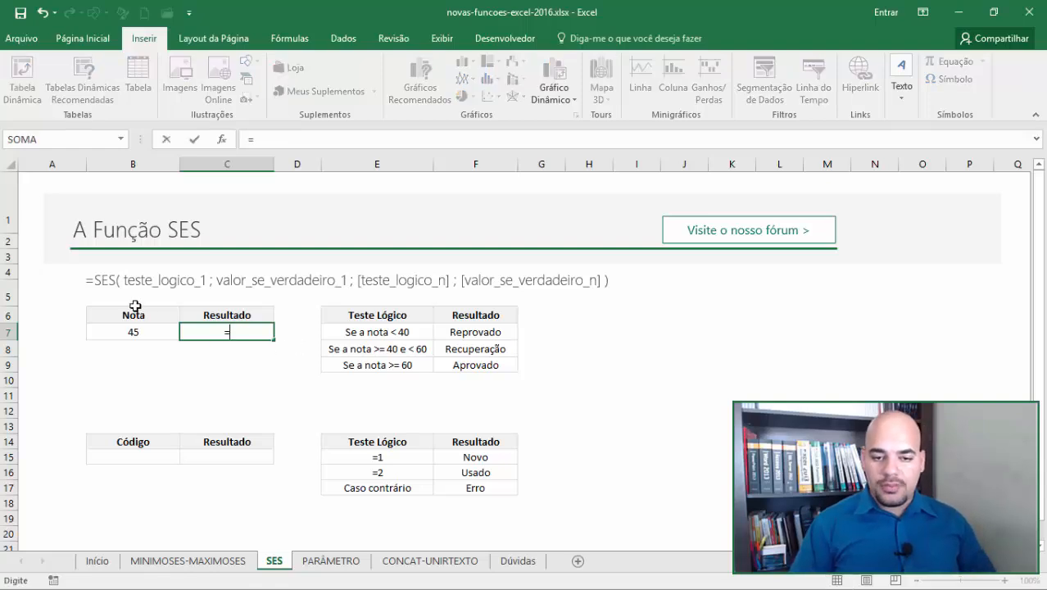
pyautogui.press('BackSpace')
pyautogui.press('BackSpace')
pyautogui.write('SES(')
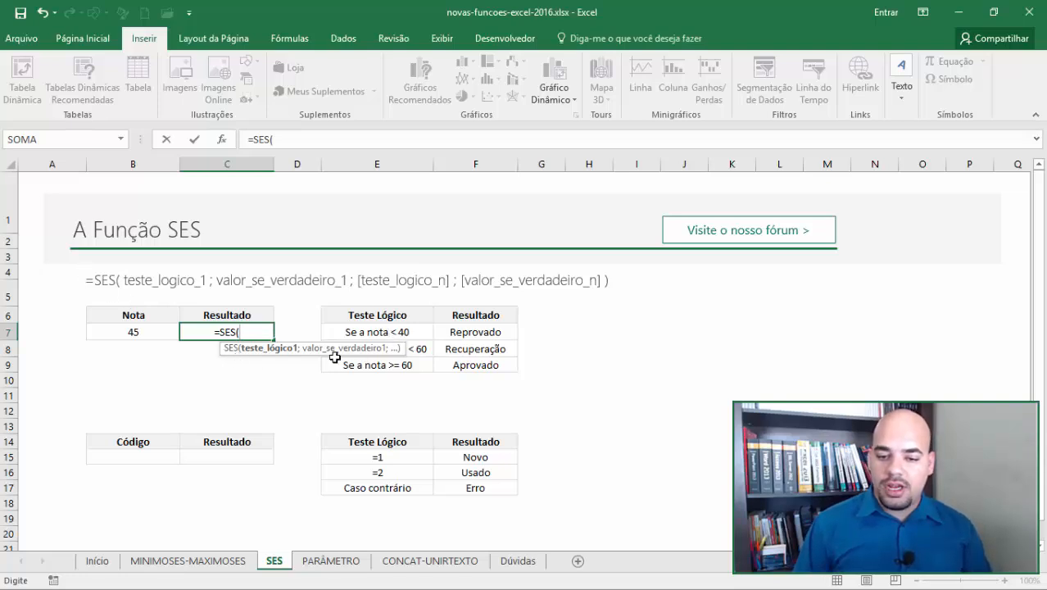
pyautogui.moveTo(334, 352); pyautogui.dragTo(239, 357)
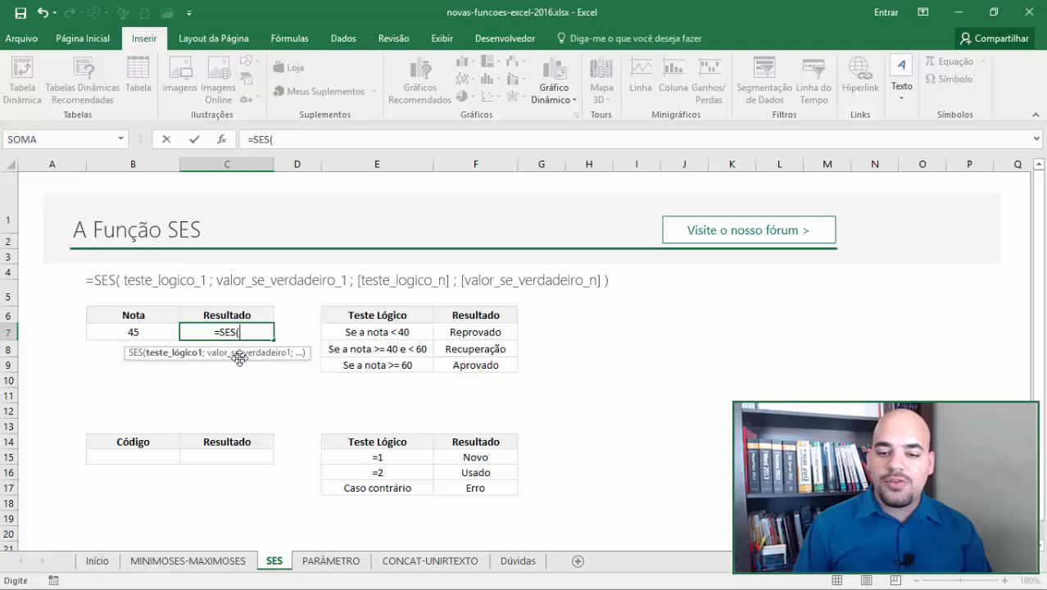
pyautogui.click(136, 331)
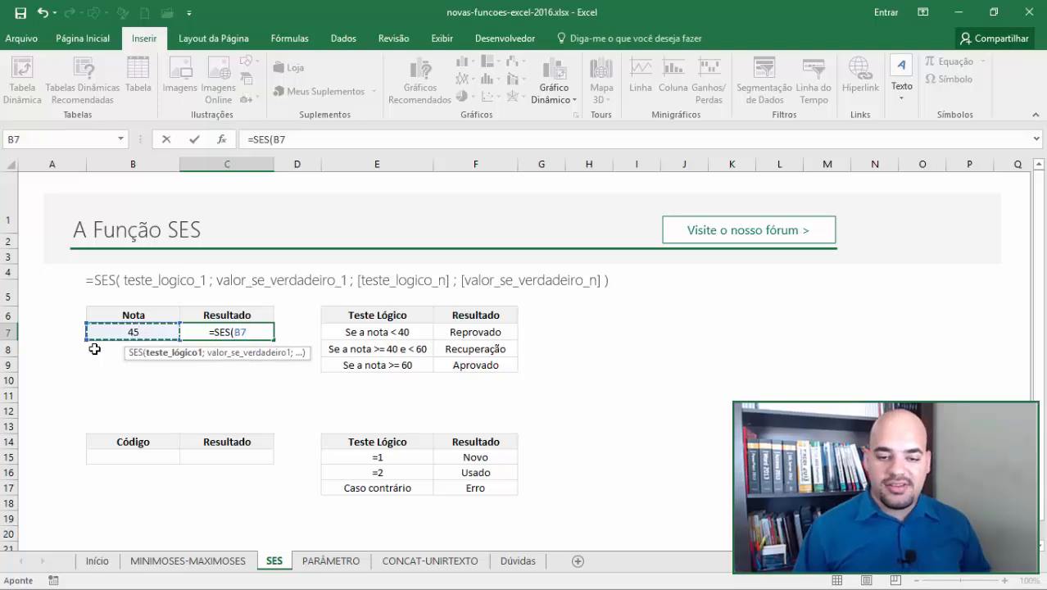
pyautogui.write('<40')
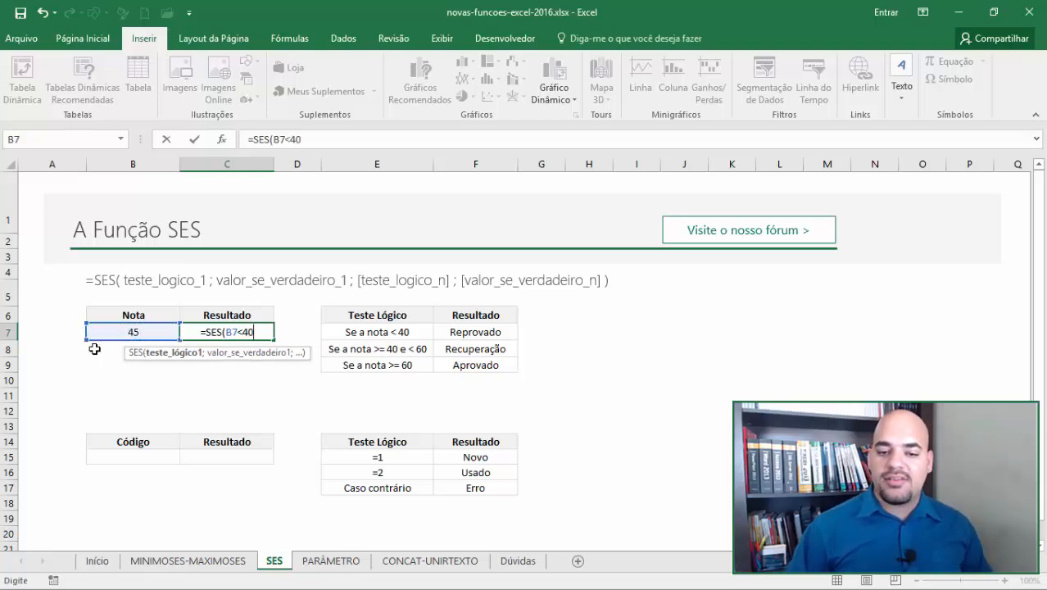
pyautogui.write(';')
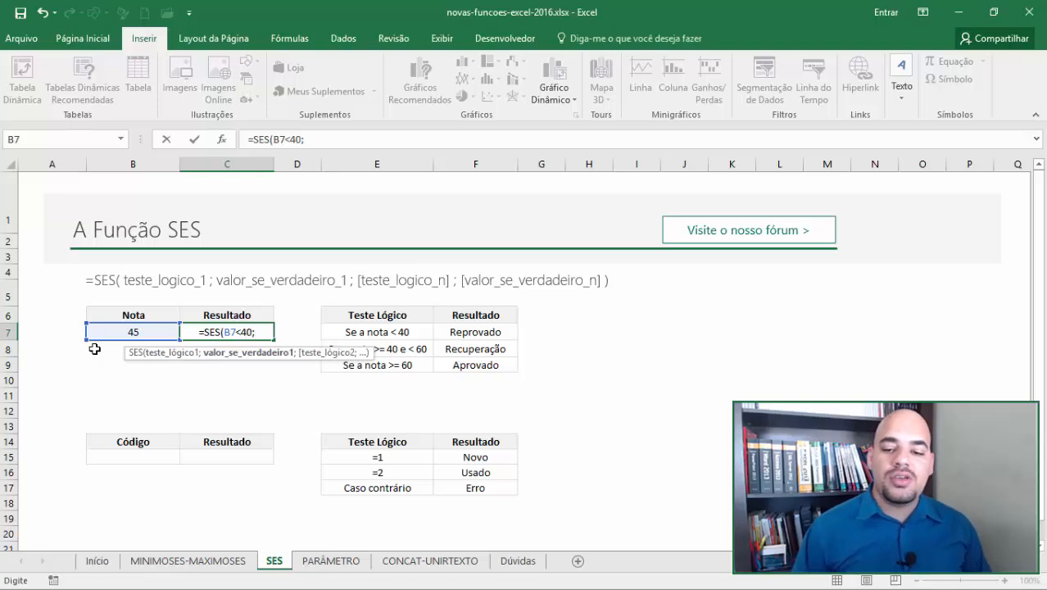
pyautogui.write('"R')
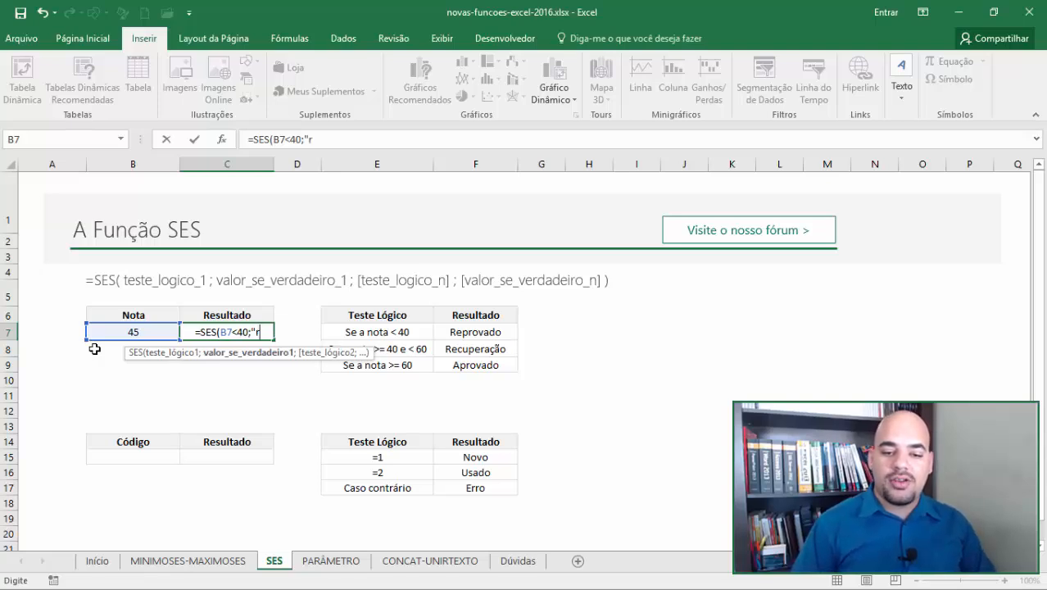
pyautogui.write('eprovado"')
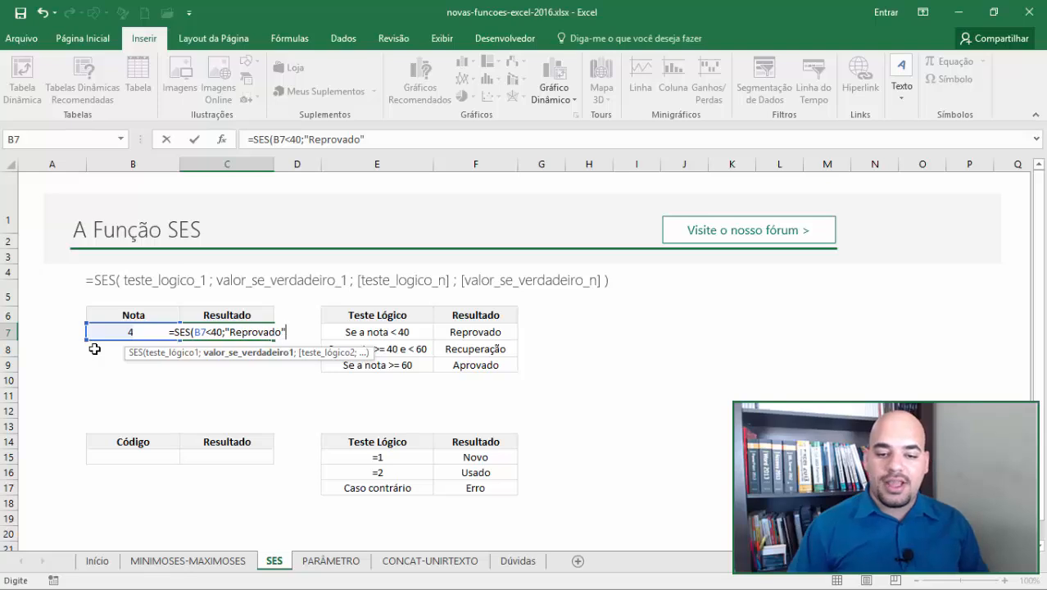
# Step: Add a second condition to the SES formula, B7<60 returning "Recuperação"
pyautogui.write(';')
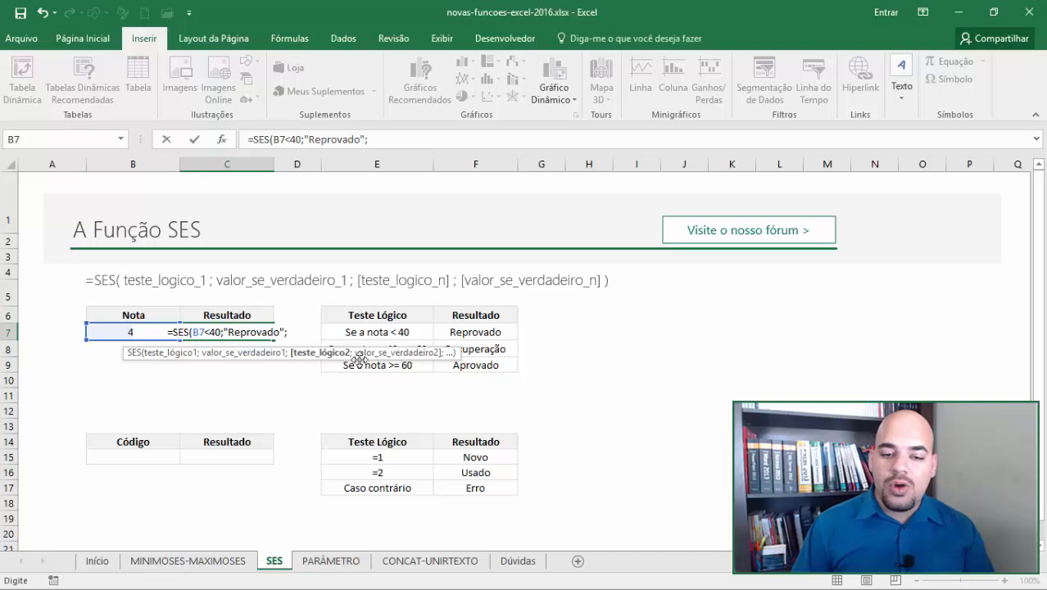
pyautogui.moveTo(360, 359); pyautogui.dragTo(326, 404)
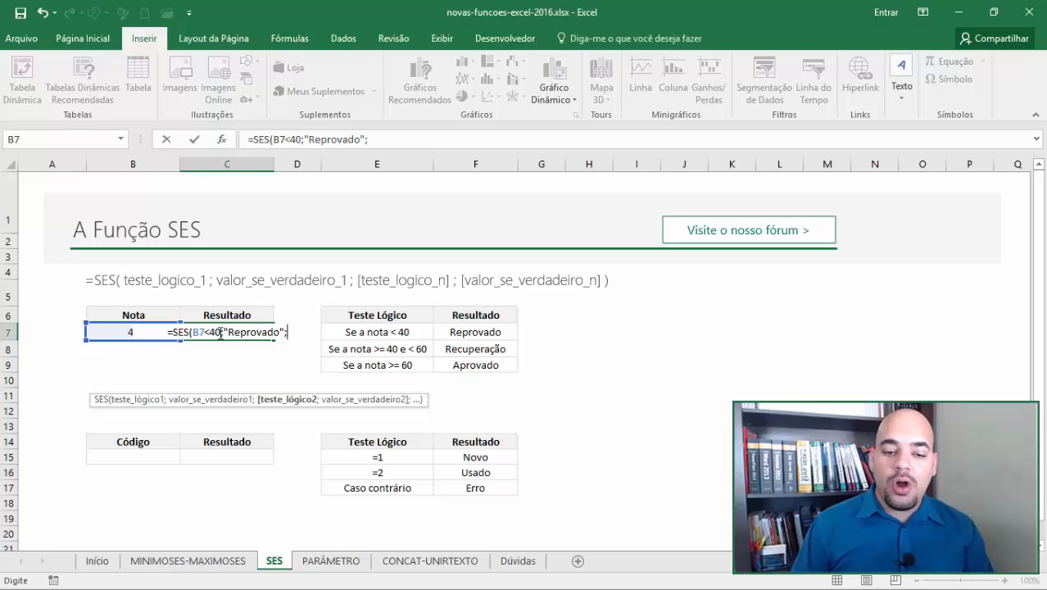
pyautogui.click(110, 335)
pyautogui.write('<')
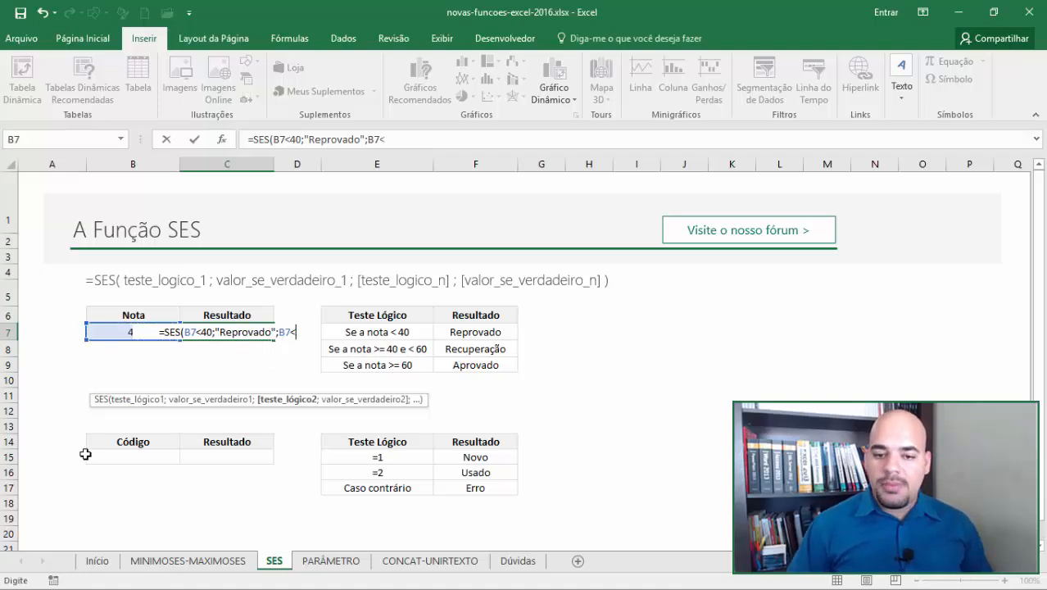
pyautogui.write('60;"')
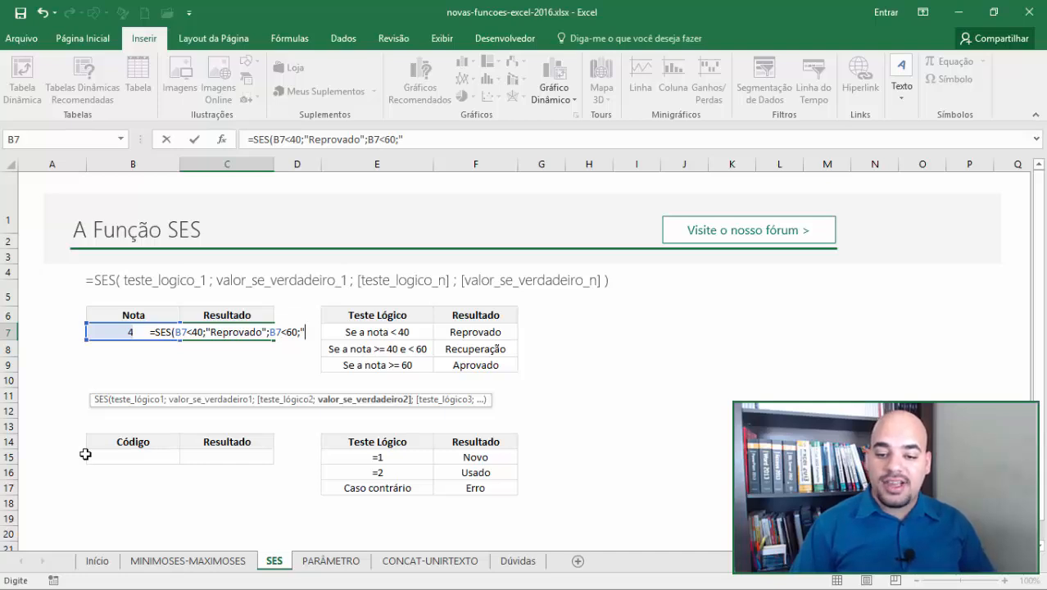
pyautogui.write('Recupe')
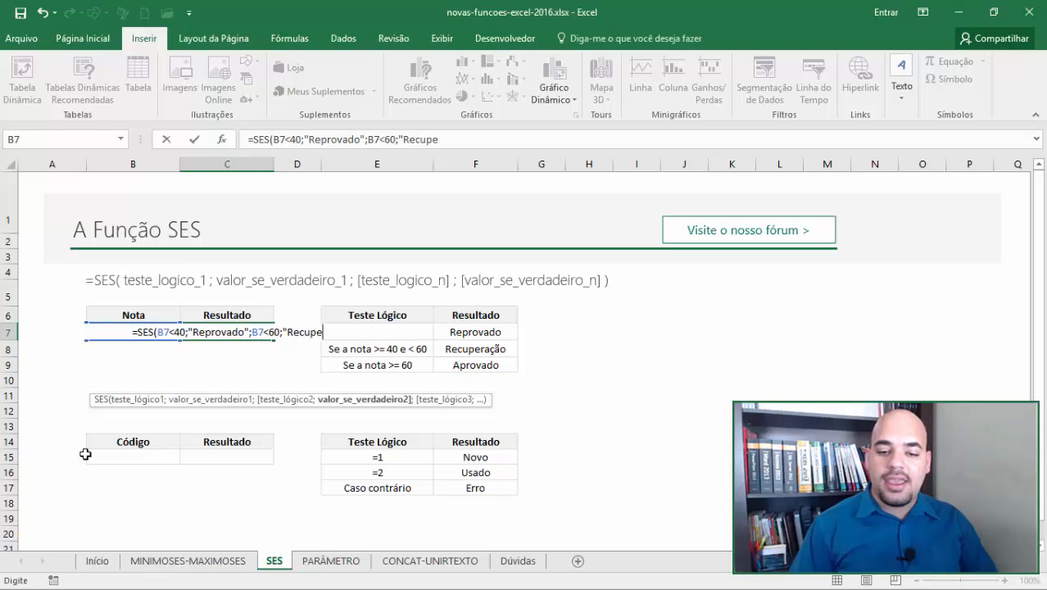
pyautogui.write('ração";')
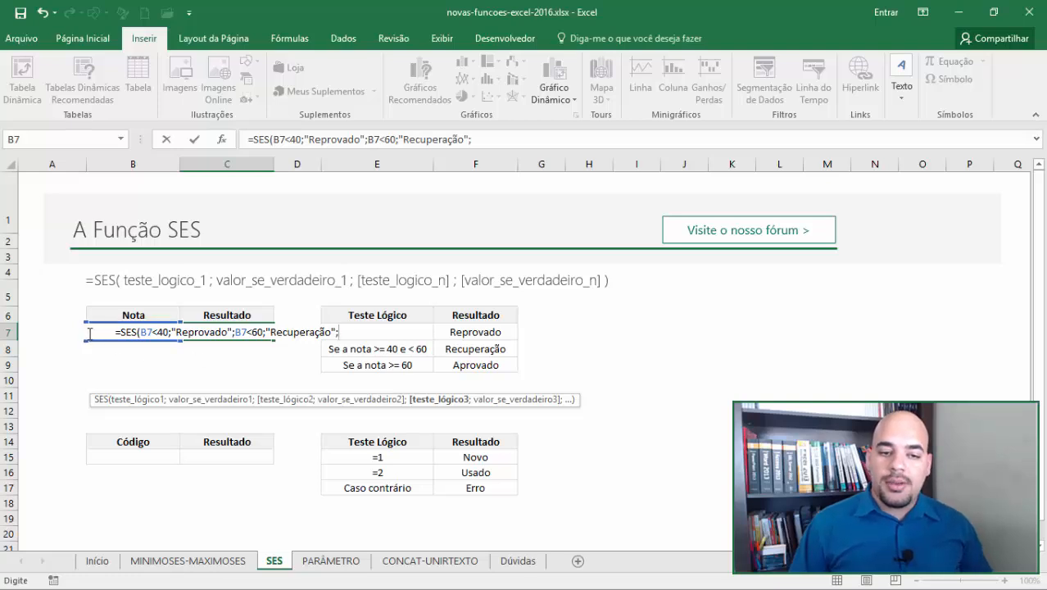
# Step: Add the third condition B7>=60 returning "Aprovado" and close the SES formula's parenthesis
pyautogui.write('b7')
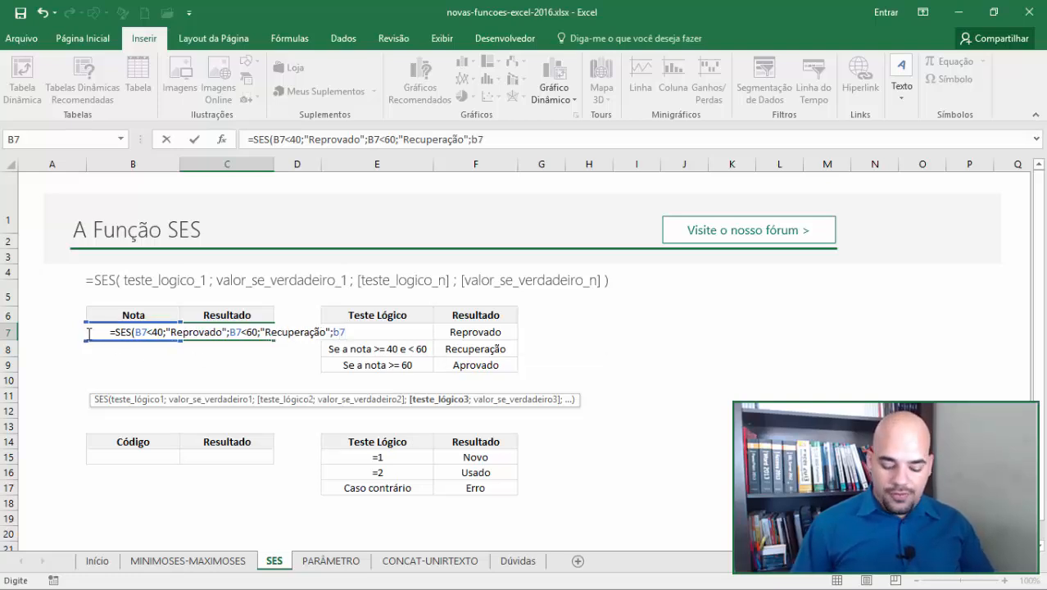
pyautogui.write('>=60')
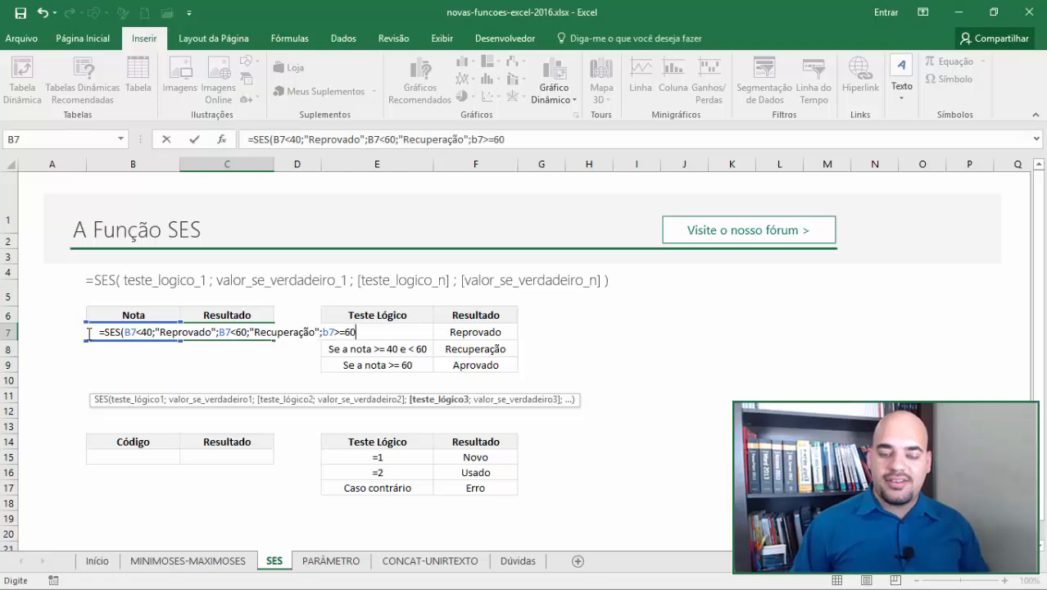
pyautogui.write(';"A')
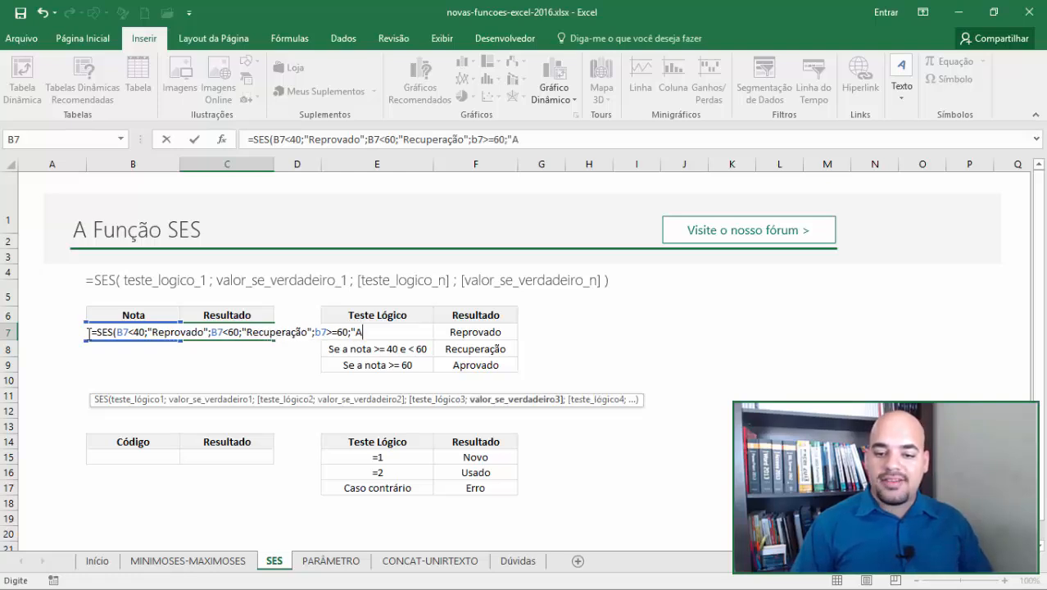
pyautogui.write('provado"')
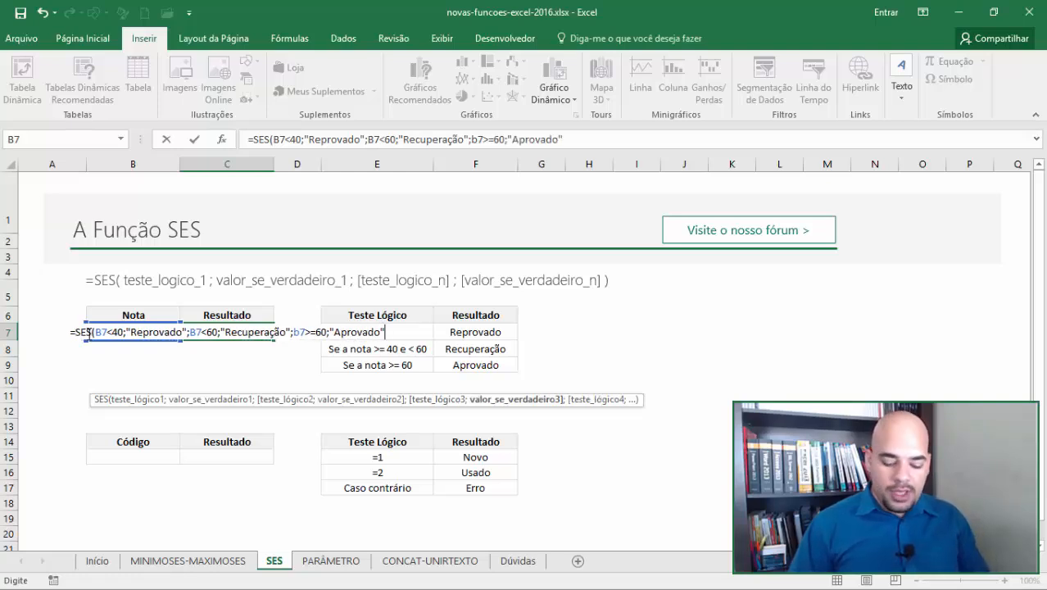
pyautogui.write(')')
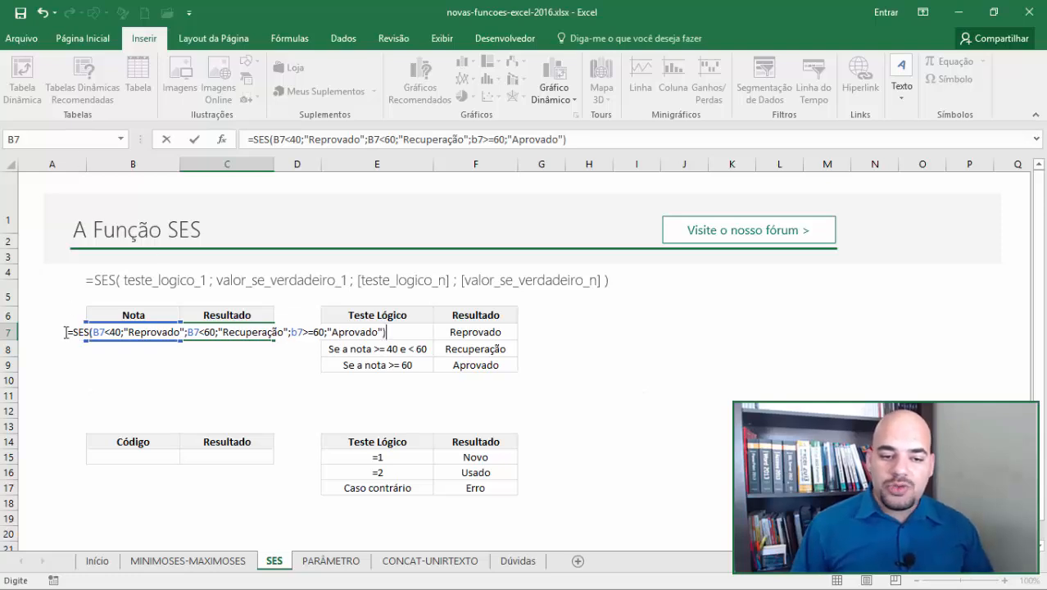
# Step: Review the test and result pairs within the SES formula in C7 and commit it
pyautogui.moveTo(67, 332); pyautogui.dragTo(387, 332)
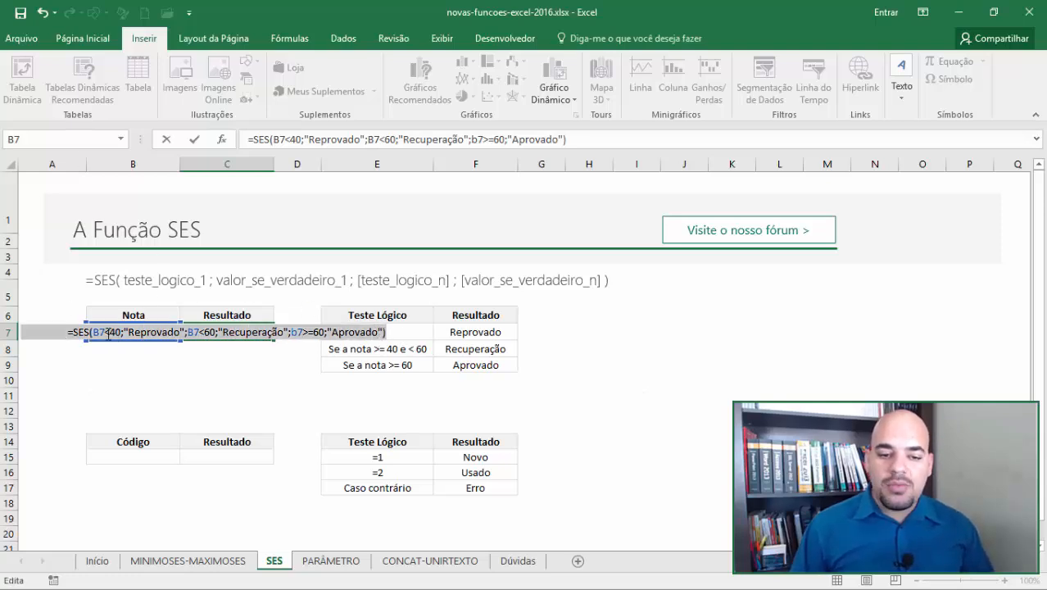
pyautogui.moveTo(92, 331); pyautogui.dragTo(284, 332)
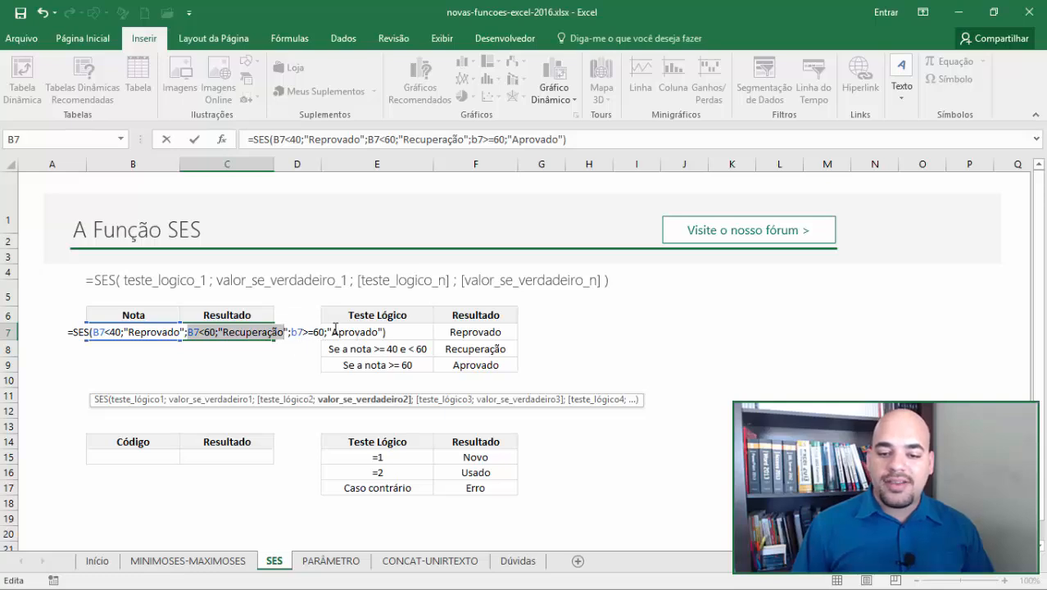
pyautogui.click(335, 329)
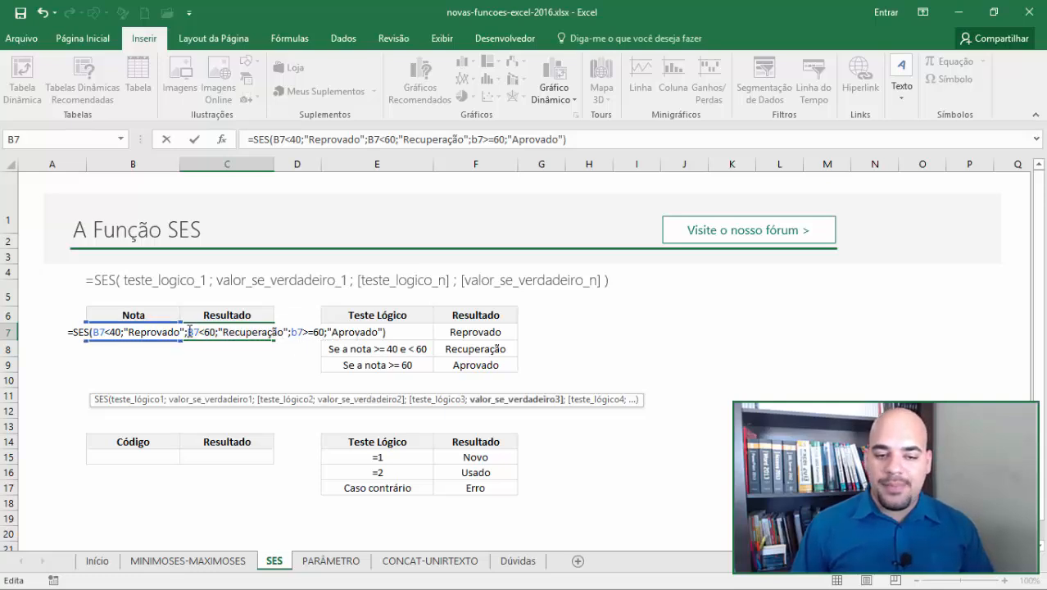
pyautogui.moveTo(188, 331); pyautogui.dragTo(215, 331)
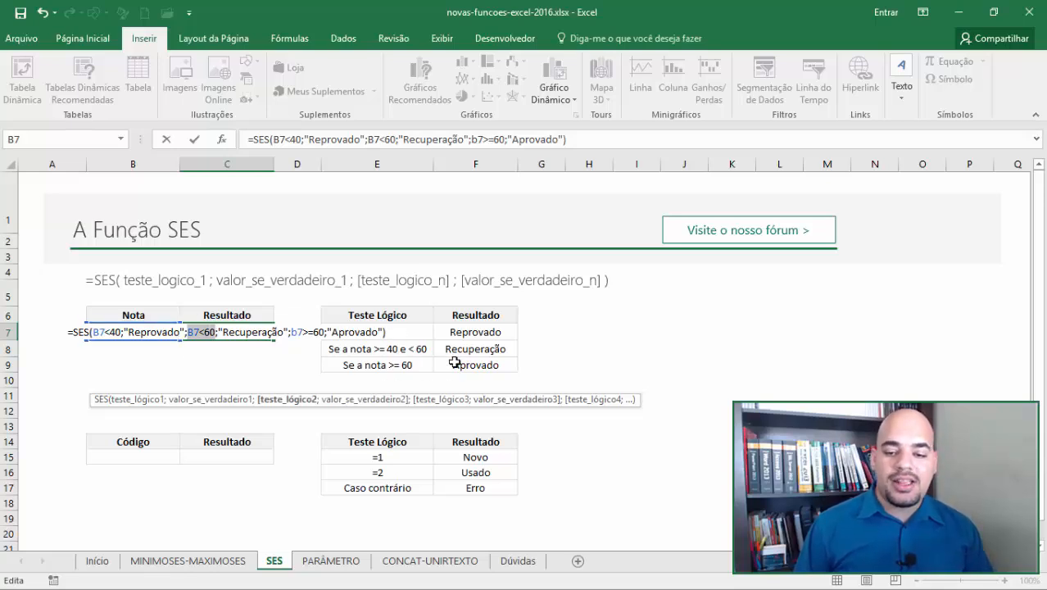
pyautogui.click(397, 330)
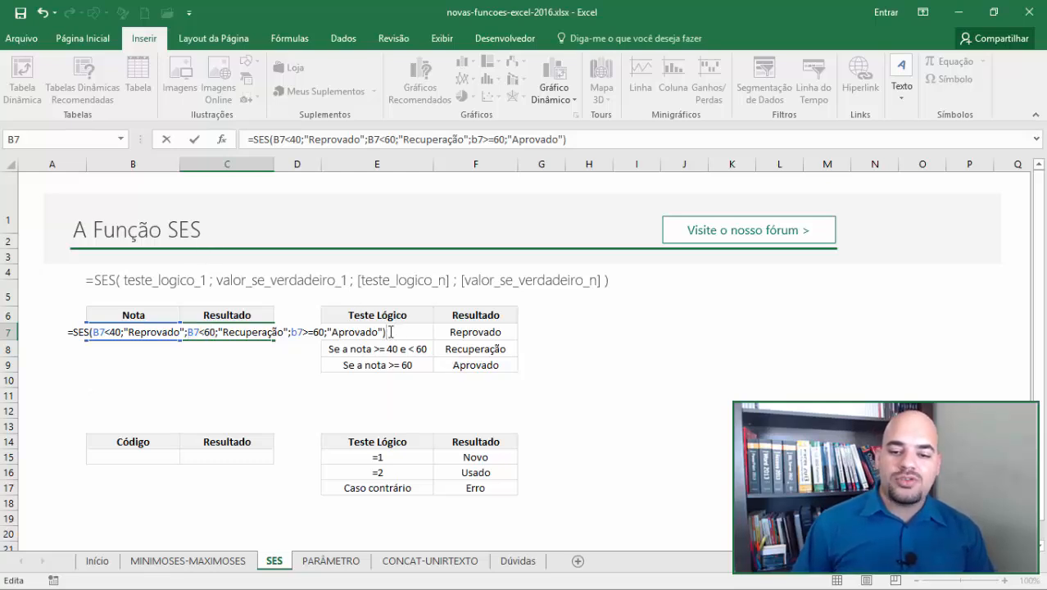
pyautogui.press('Return')
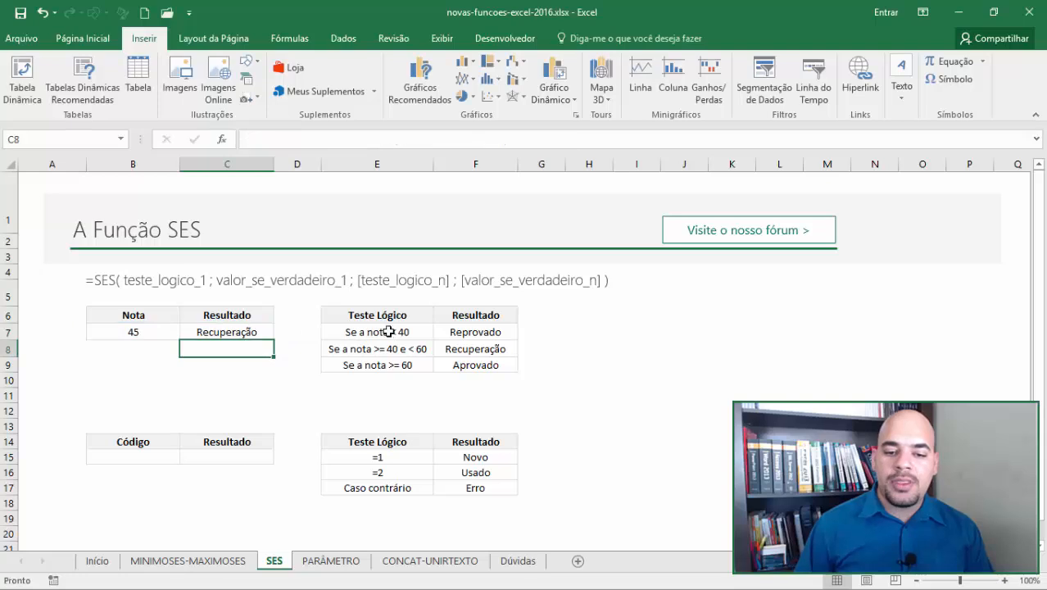
# Step: Check the formula result in C7, and set the grade in B7 to 70
pyautogui.press('Up')
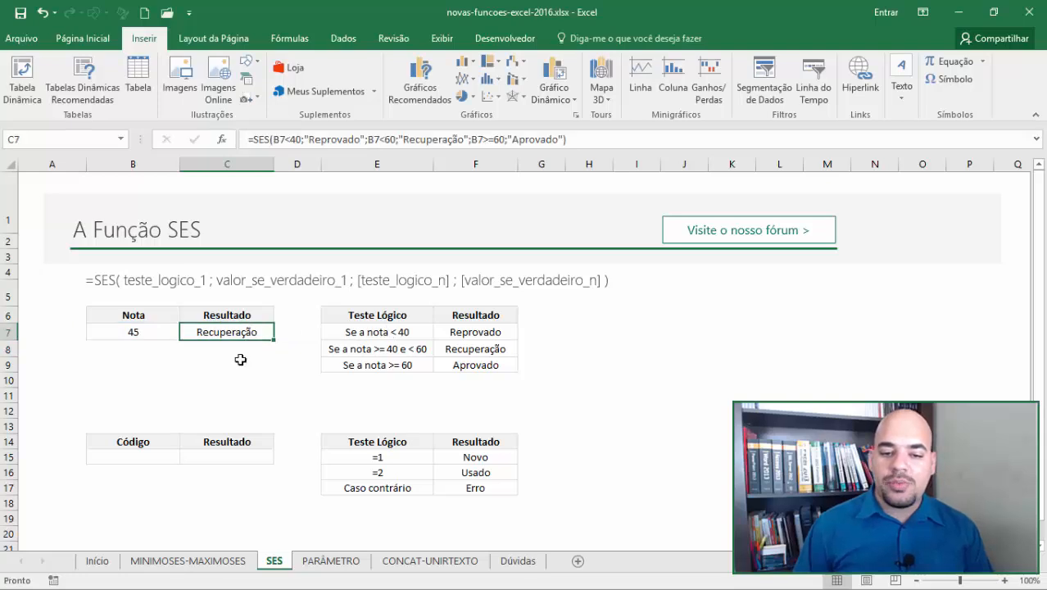
pyautogui.click(163, 338)
pyautogui.write('70')
pyautogui.press('Return')
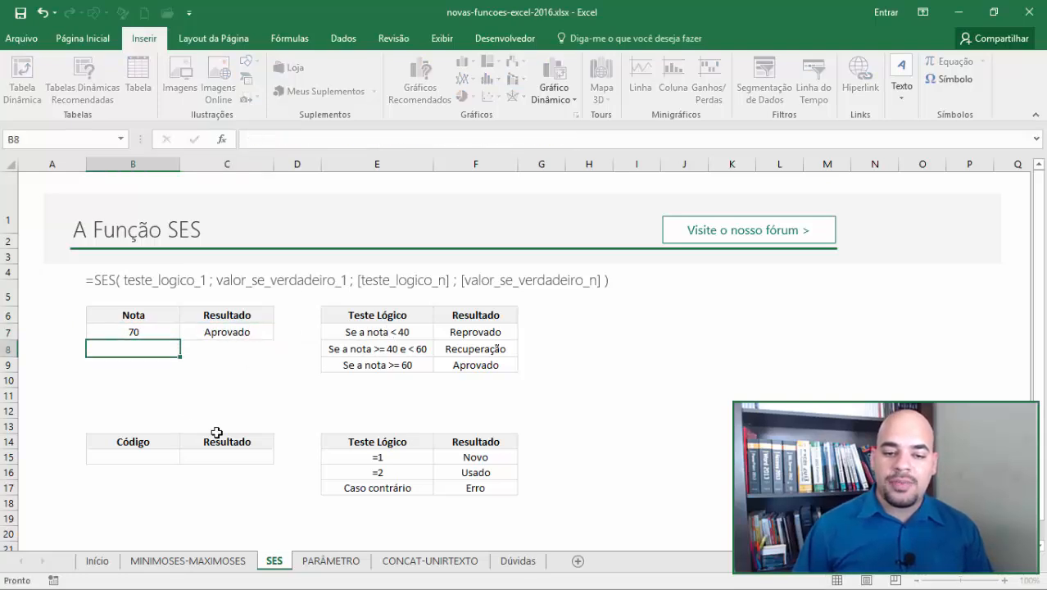
# Step: Set the grade in B7 to 10 to test the SES formula
pyautogui.click(232, 338)
pyautogui.click(133, 326)
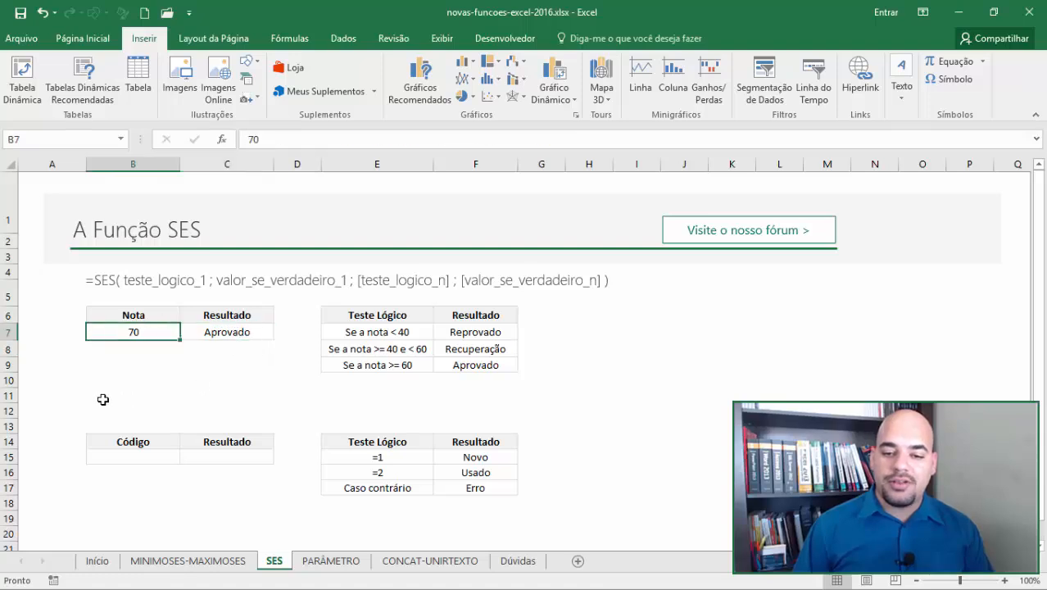
pyautogui.write('10')
pyautogui.press('Return')
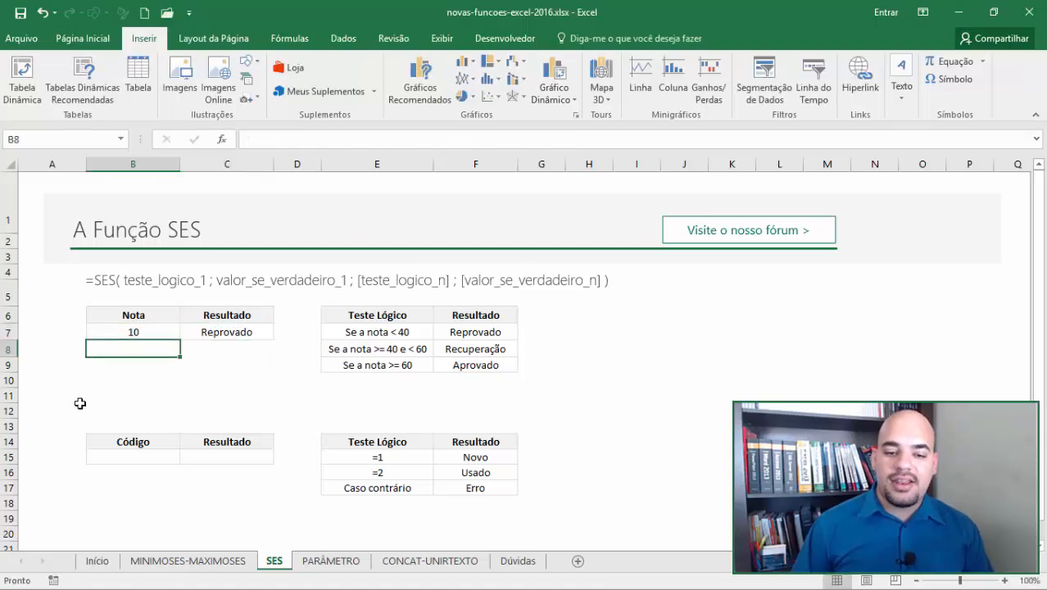
# Step: Review the test and result pairs of the SES formula in C7 and close the formula unchanged
pyautogui.click(213, 334)
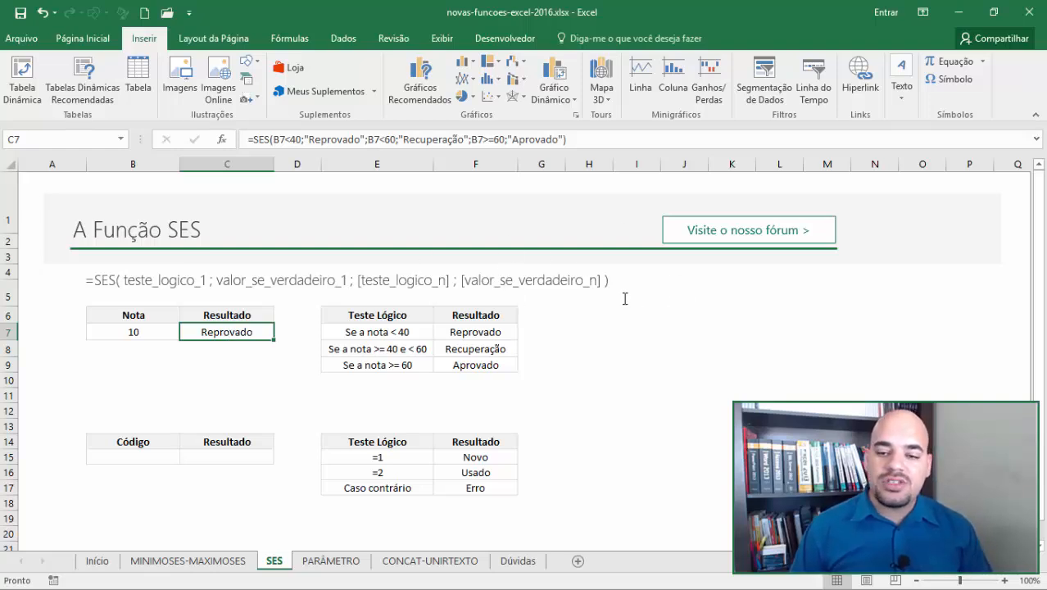
pyautogui.doubleClick(249, 326)
pyautogui.moveTo(92, 332); pyautogui.dragTo(354, 332)
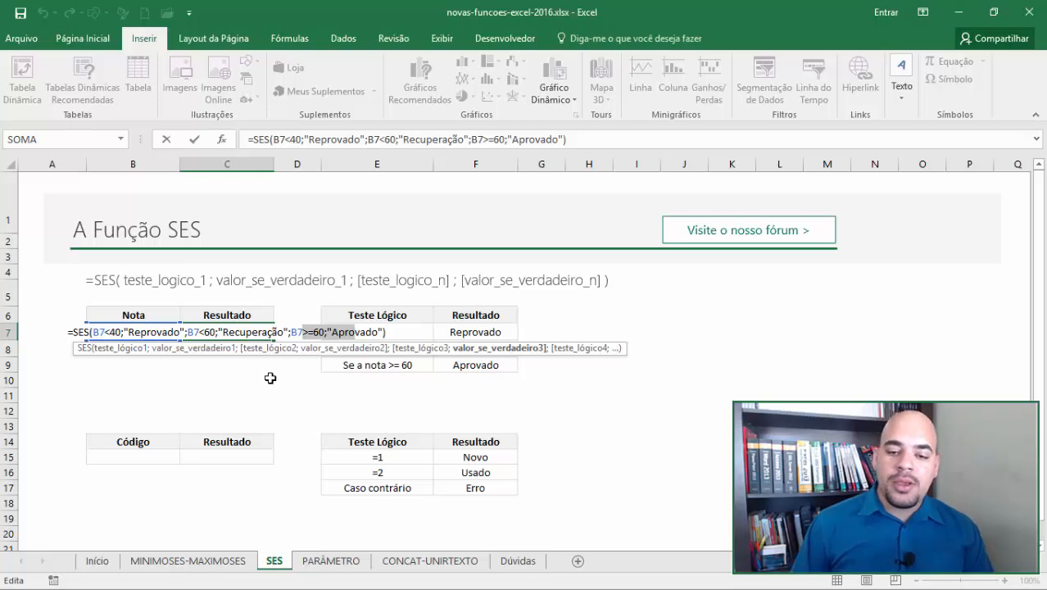
pyautogui.press('Return')
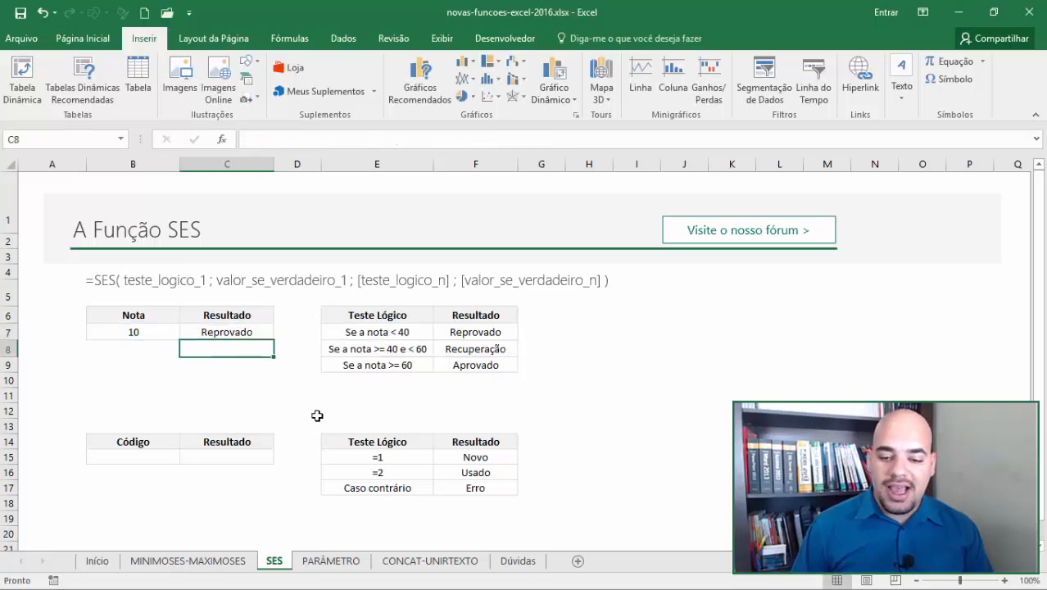
# Step: Examine the Caso contrário row of the code criteria table and enter the code 1 in B15
pyautogui.click(368, 484)
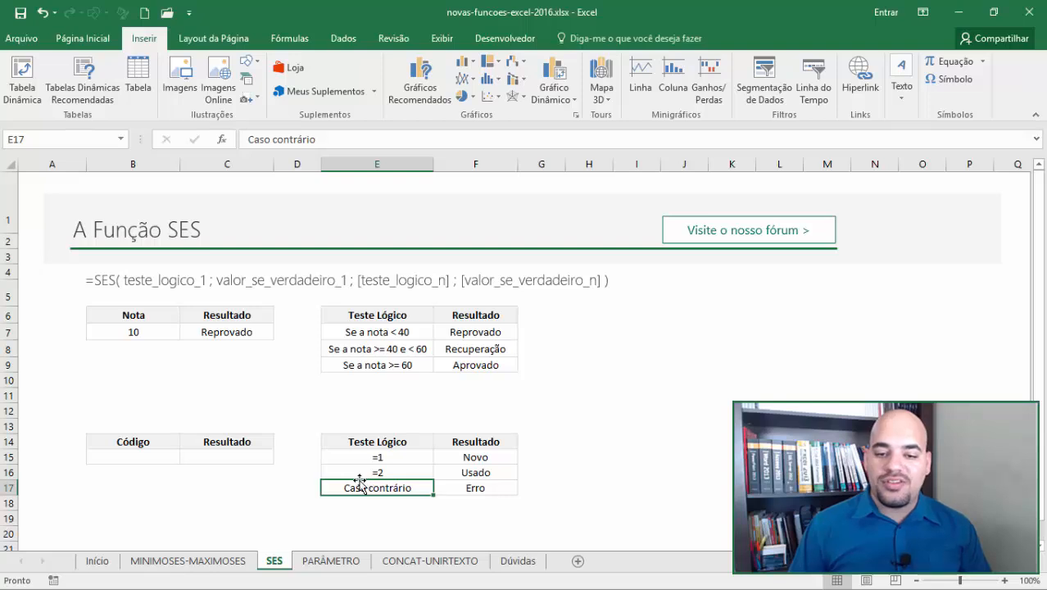
pyautogui.moveTo(379, 457); pyautogui.dragTo(413, 487)
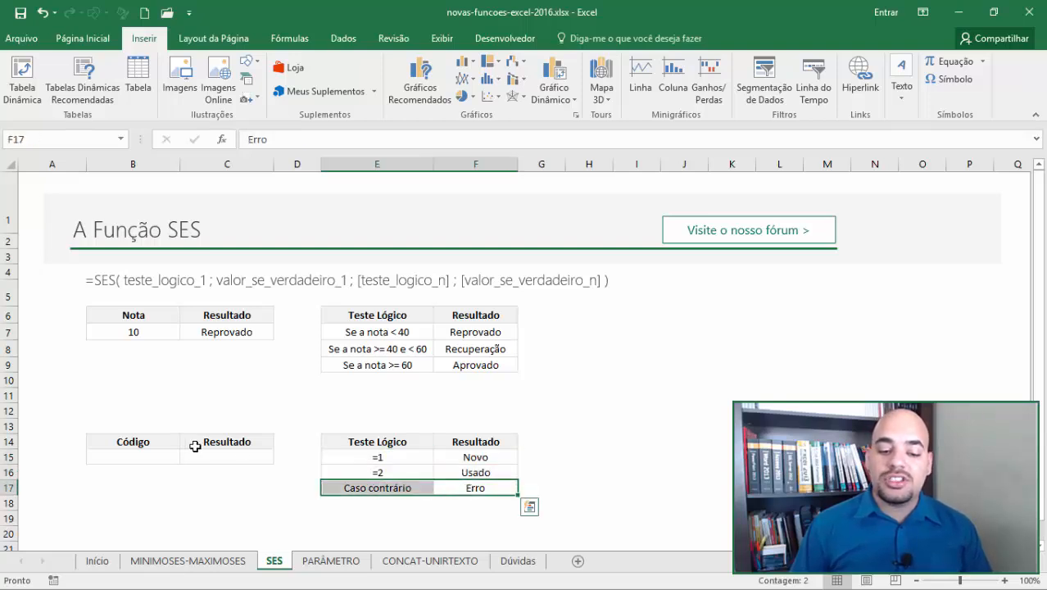
pyautogui.click(152, 456)
pyautogui.write('1')
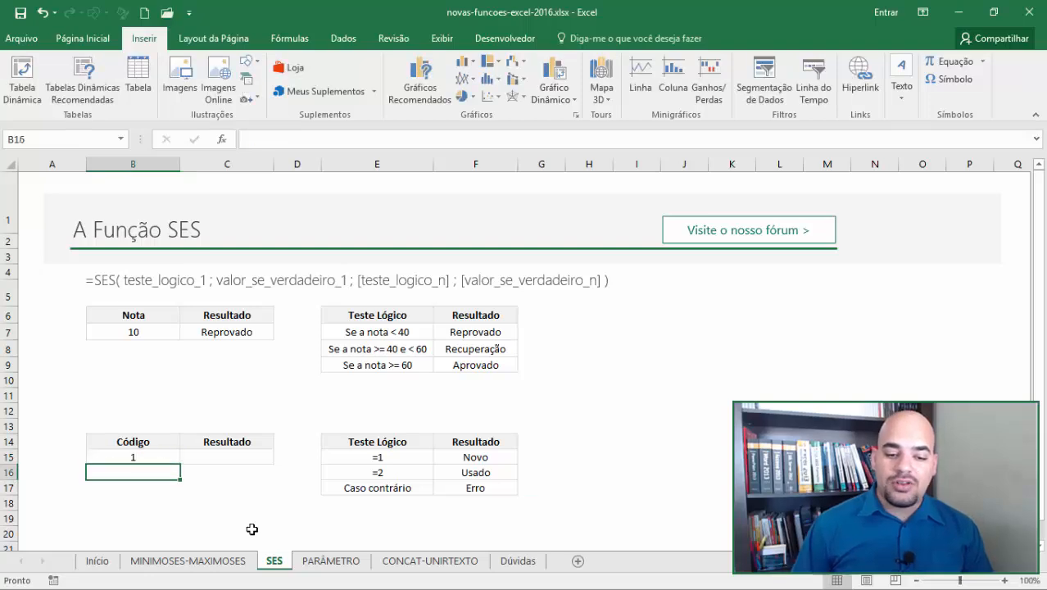
pyautogui.press('Tab')
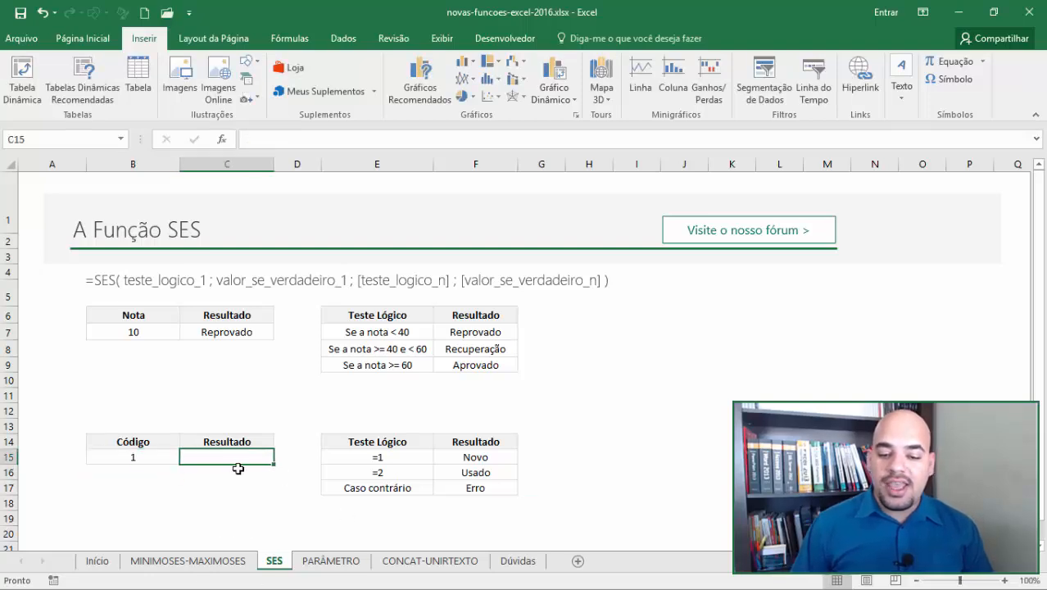
# Step: Examine the logical tests and results in the code criteria table, E15:F17
pyautogui.click(471, 457)
pyautogui.click(387, 472)
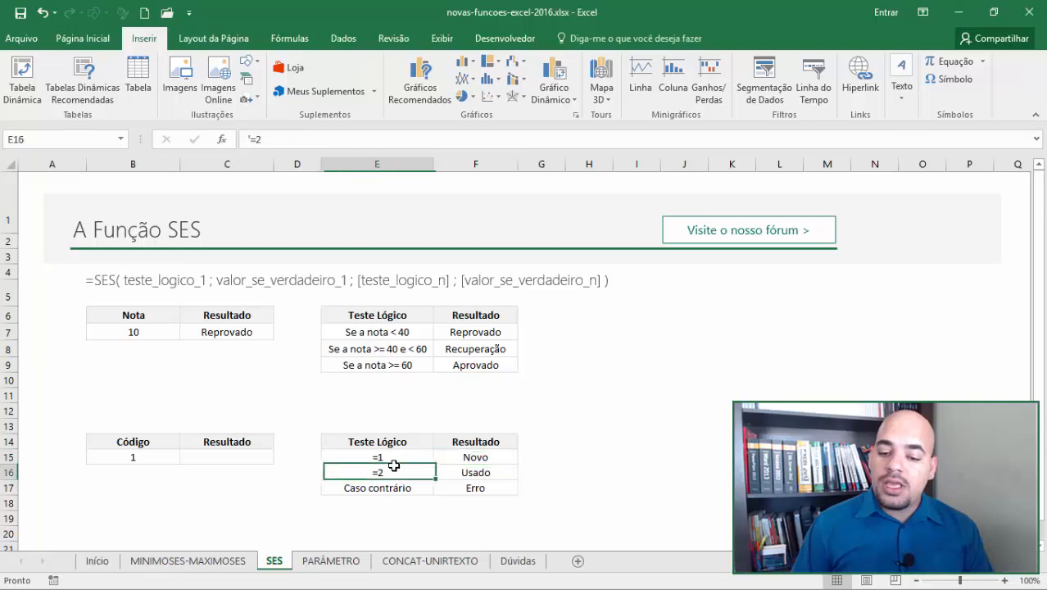
pyautogui.click(478, 472)
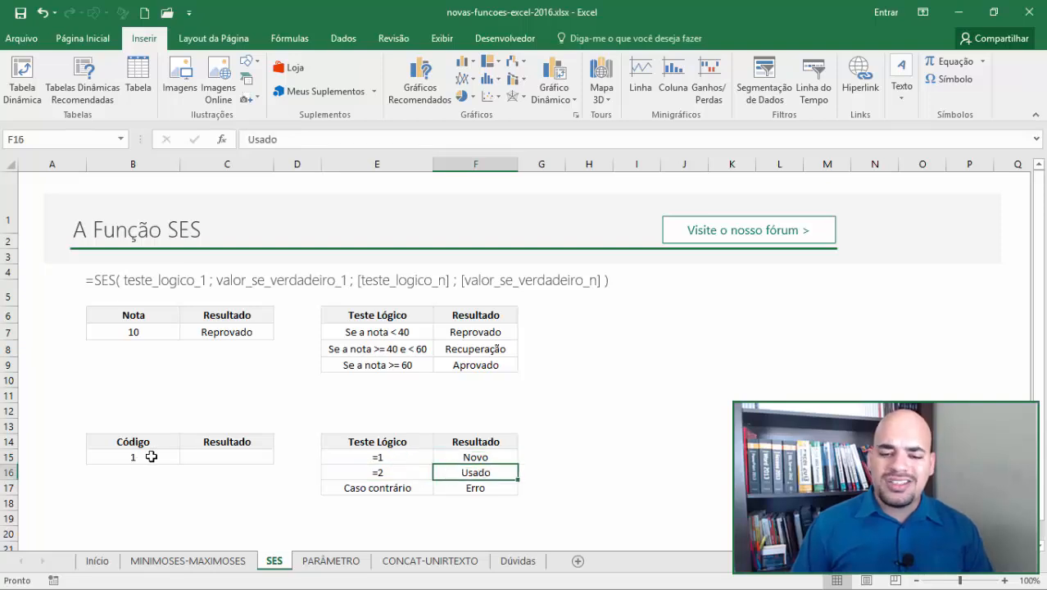
pyautogui.click(377, 457)
pyautogui.click(476, 487)
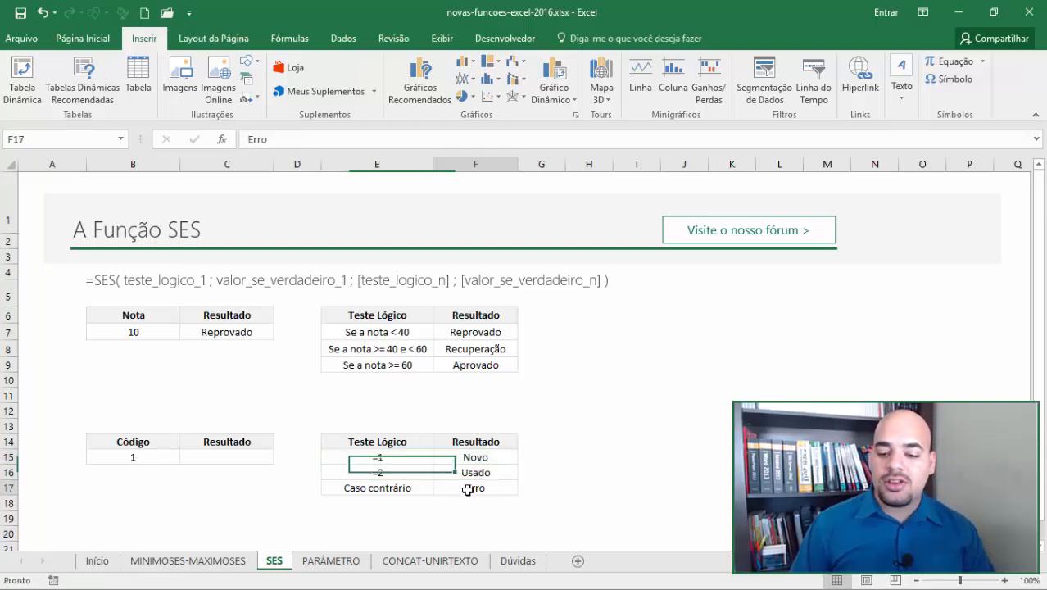
# Step: Start a SES formula in C15 with the first condition B15=1 returning "Novo"
pyautogui.click(237, 457)
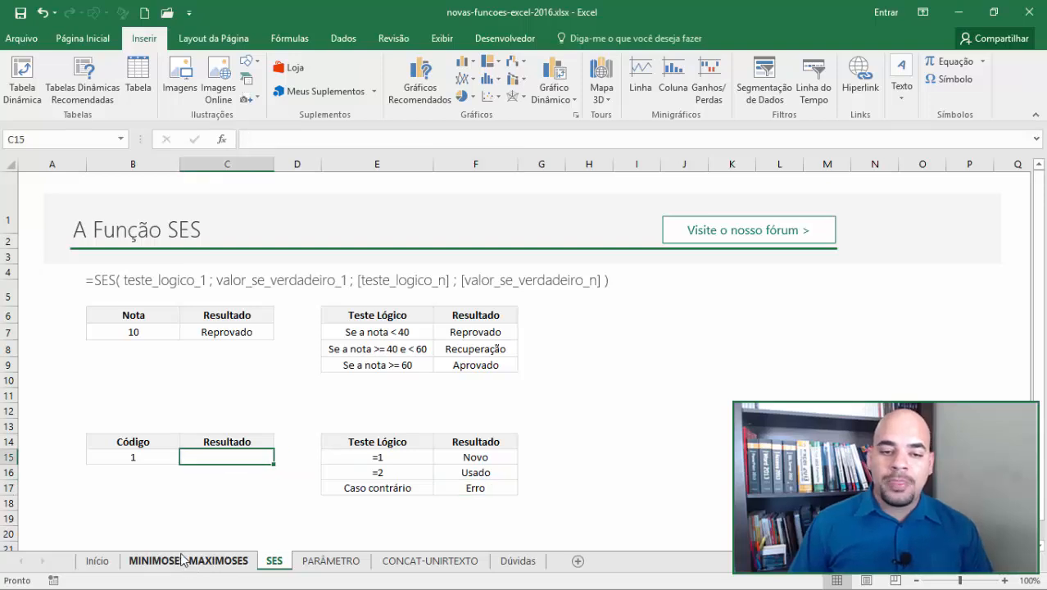
pyautogui.write('=')
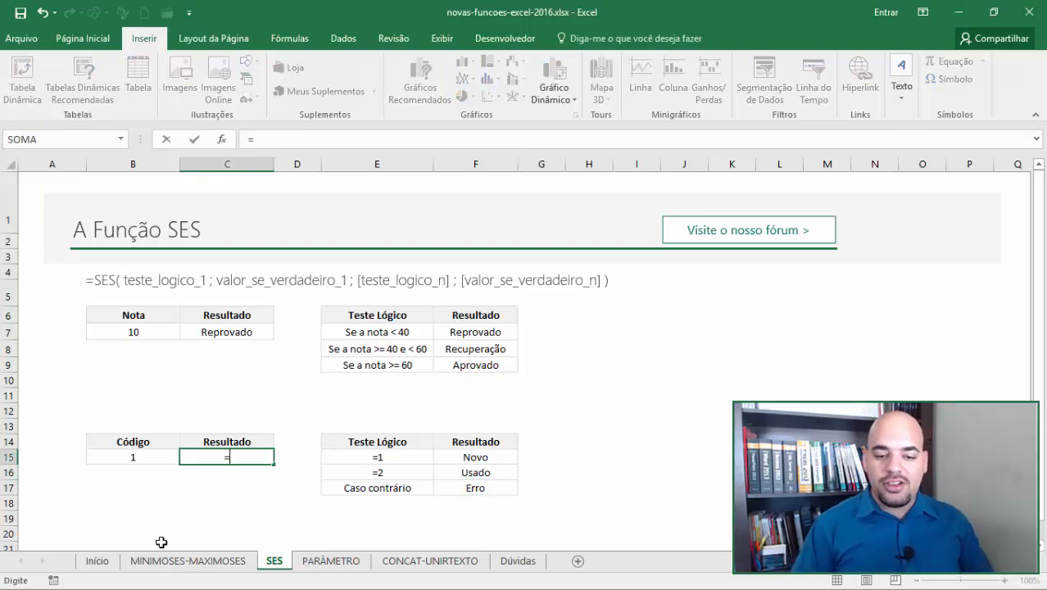
pyautogui.write('SES(')
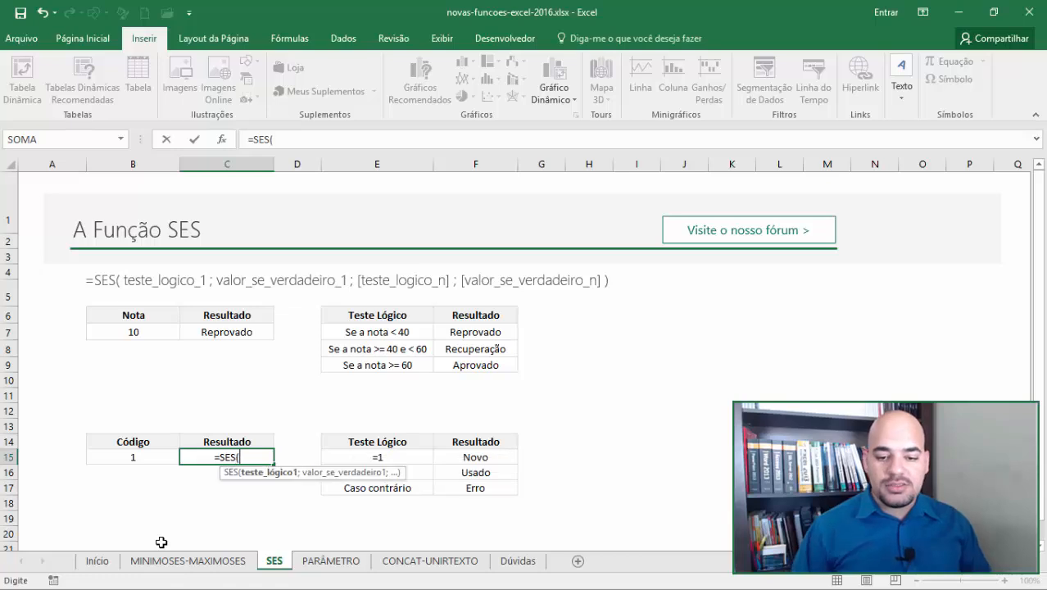
pyautogui.click(142, 456)
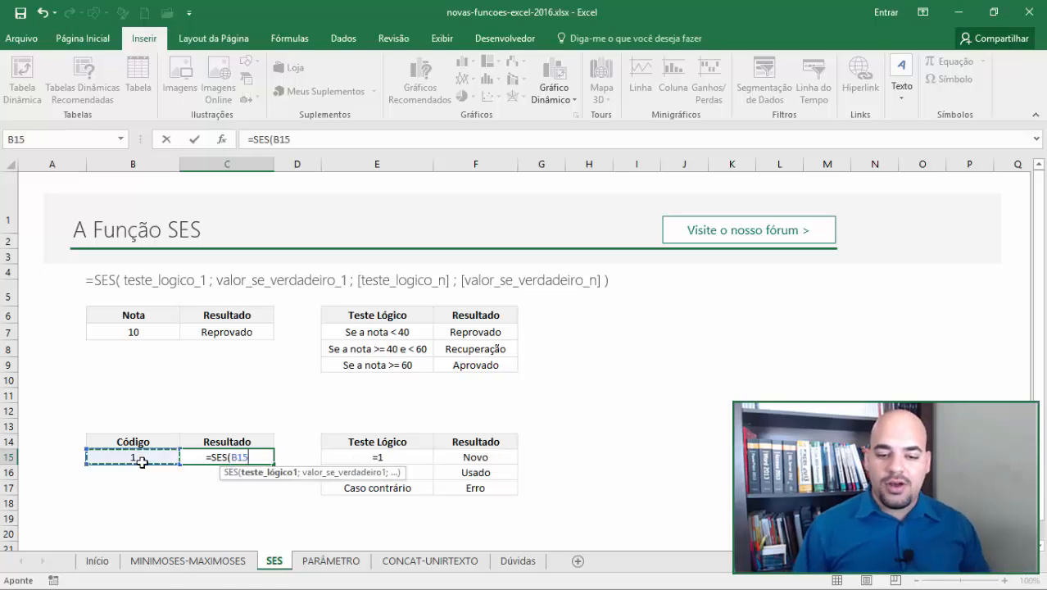
pyautogui.write('=1')
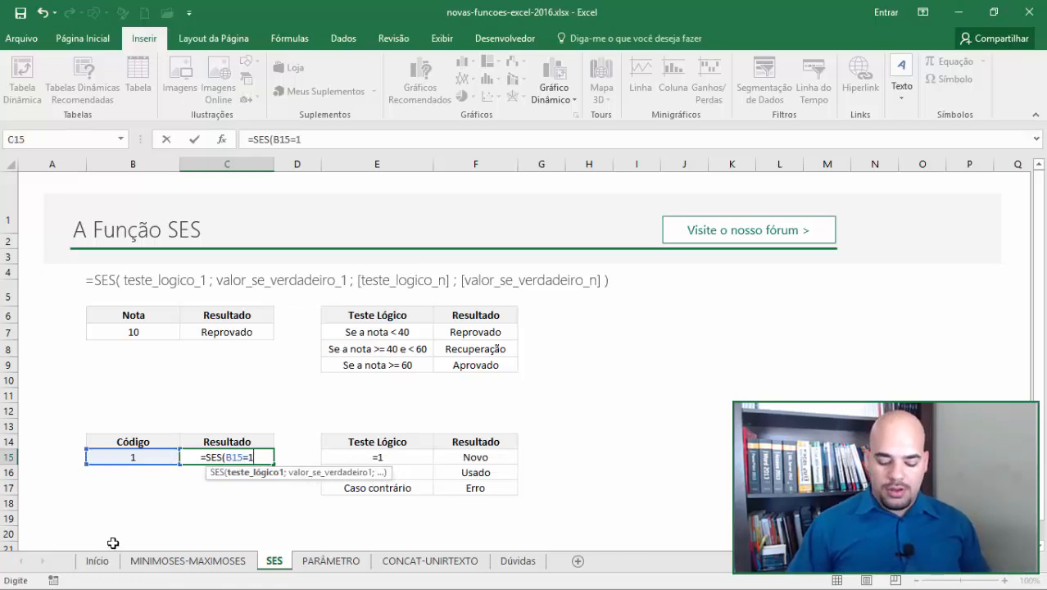
pyautogui.write(';"Novo"')
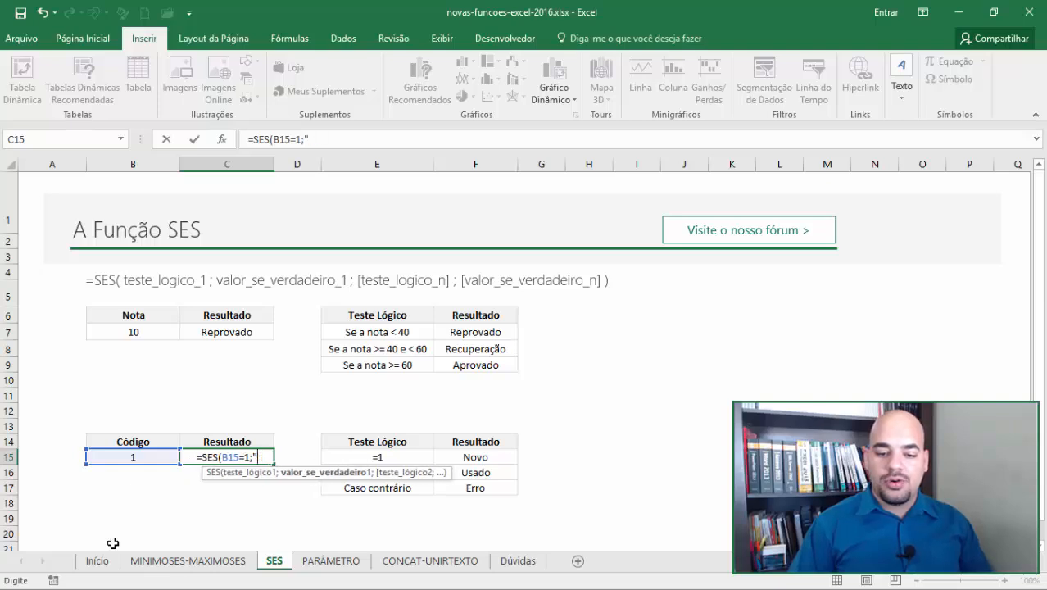
pyautogui.write(';')
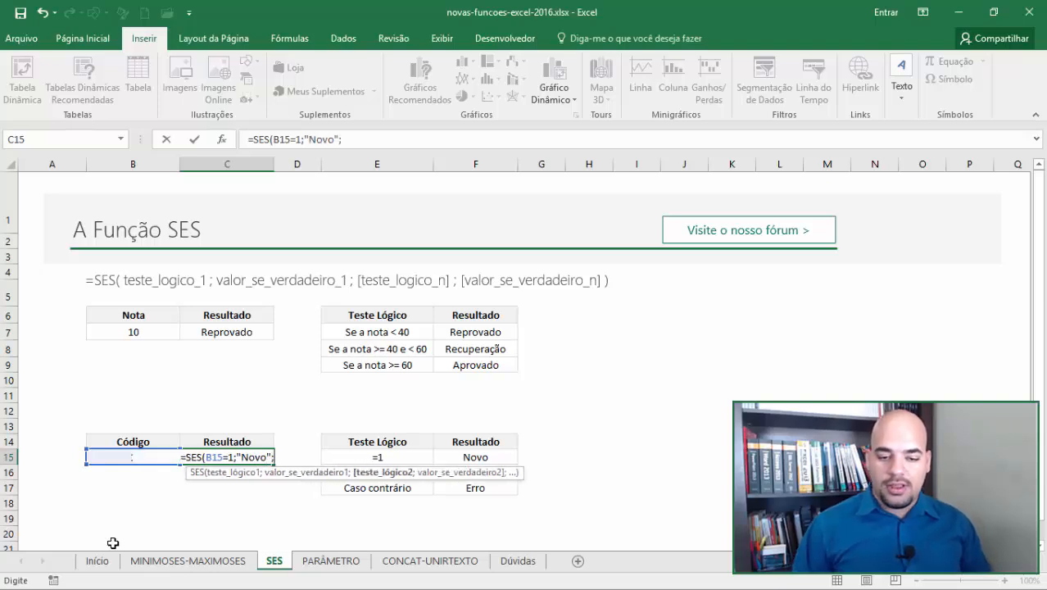
# Step: Add a second condition to the C15 formula, B15=2 returning "Usado"
pyautogui.click(99, 457)
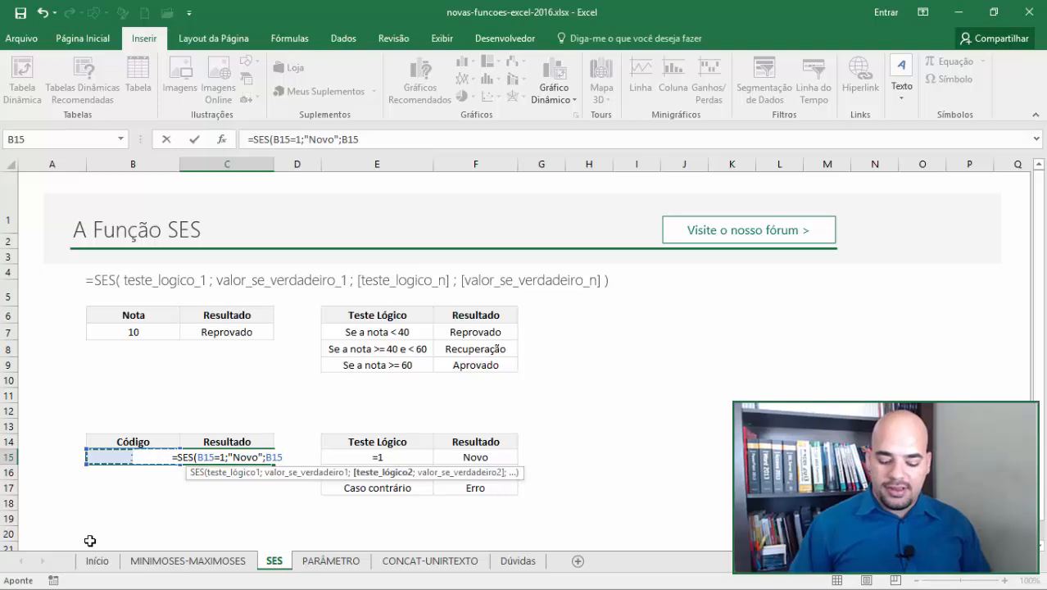
pyautogui.write('=2;"')
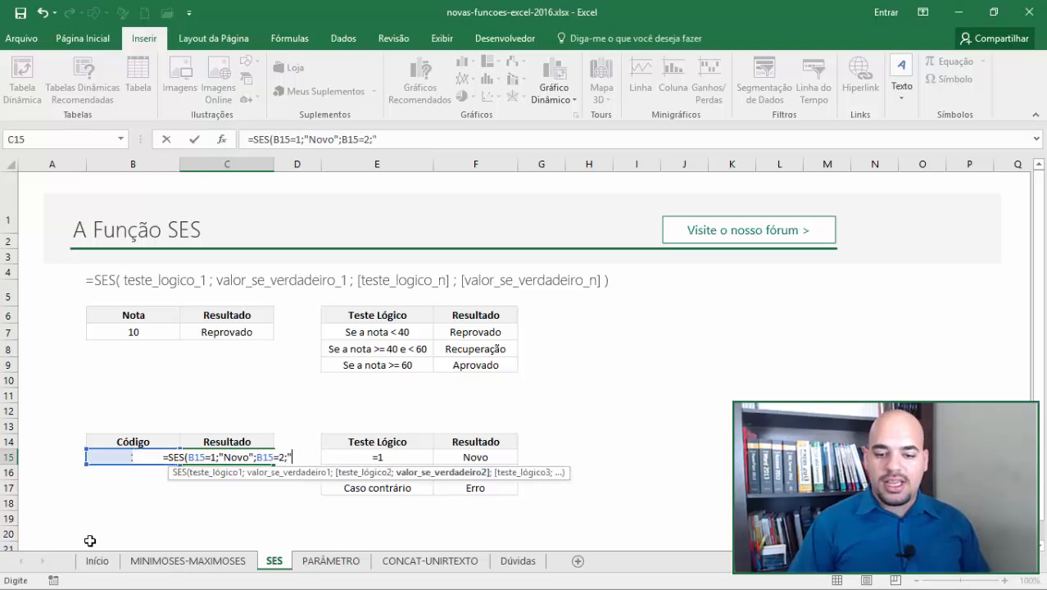
pyautogui.write('Usado"')
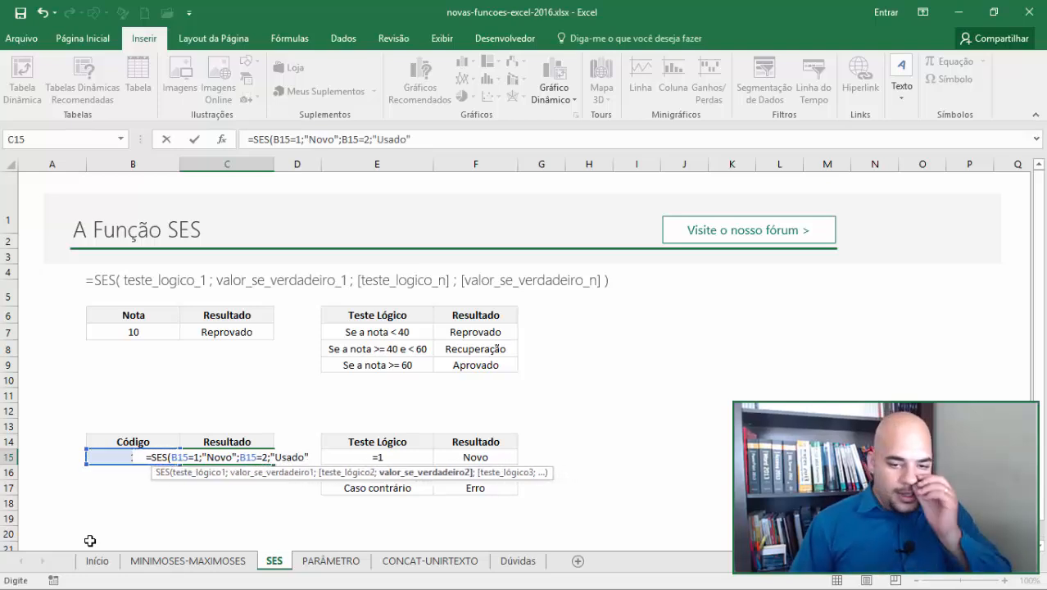
pyautogui.write(';')
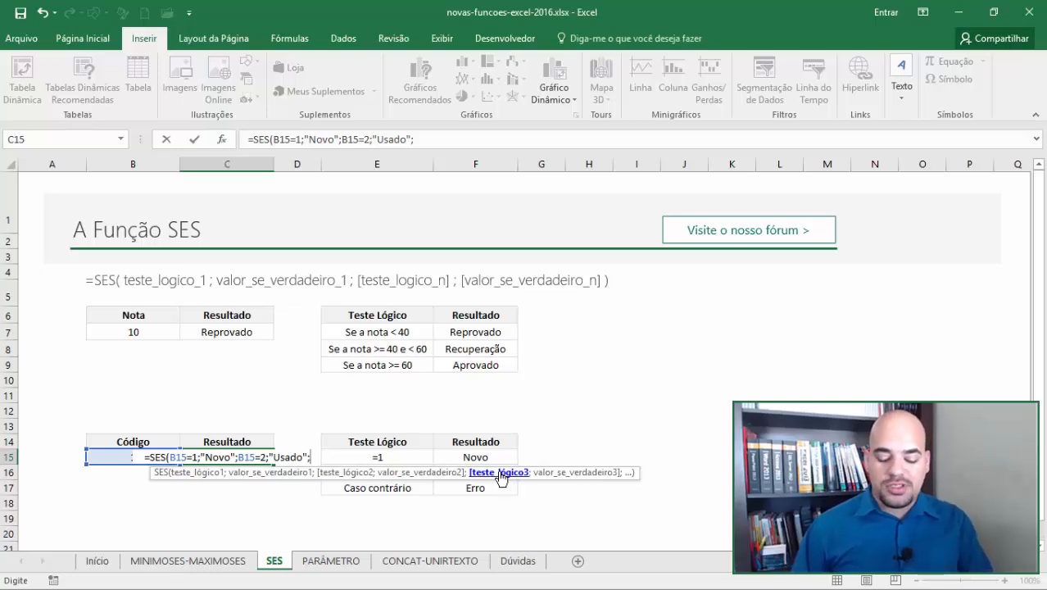
# Step: Try the always-true expressions 1=1 and 2=2 as the third logical test in the C15 formula
pyautogui.write('1=1')
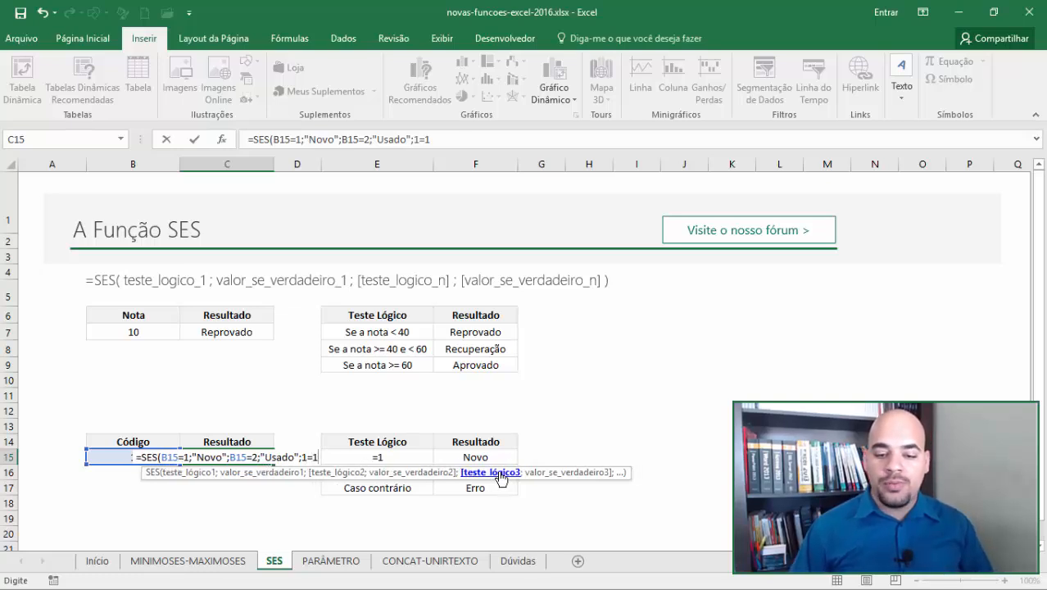
pyautogui.press('BackSpace')
pyautogui.press('BackSpace')
pyautogui.press('BackSpace')
pyautogui.write('2=2')
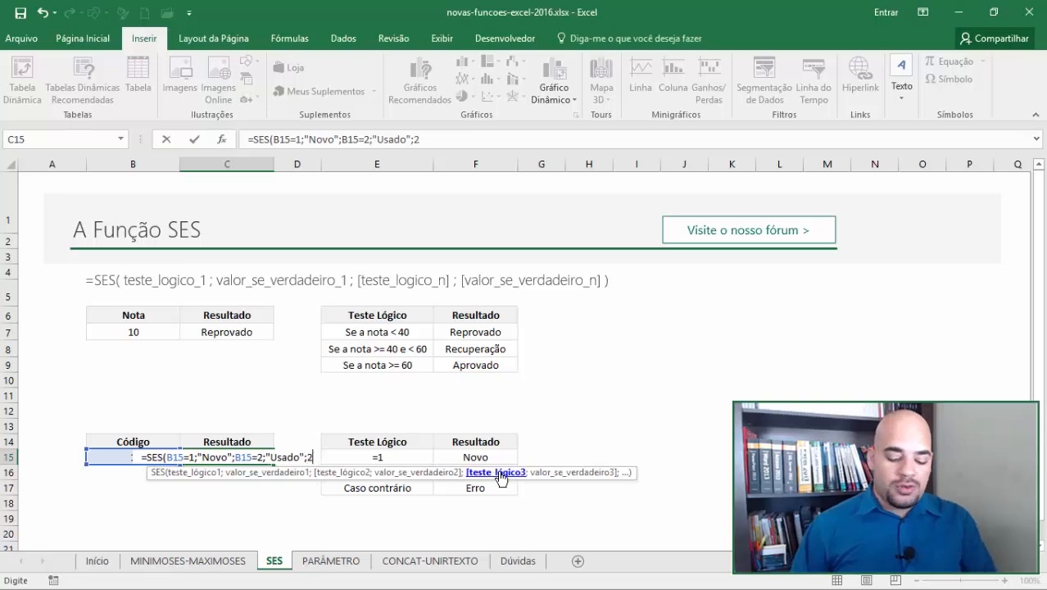
pyautogui.press('BackSpace')
pyautogui.press('BackSpace')
pyautogui.press('BackSpace')
# Step: Add VERDADEIRO as the third logical test returning "Erro" and close the SES formula's parenthesis
pyautogui.write('VERDADEIRO')
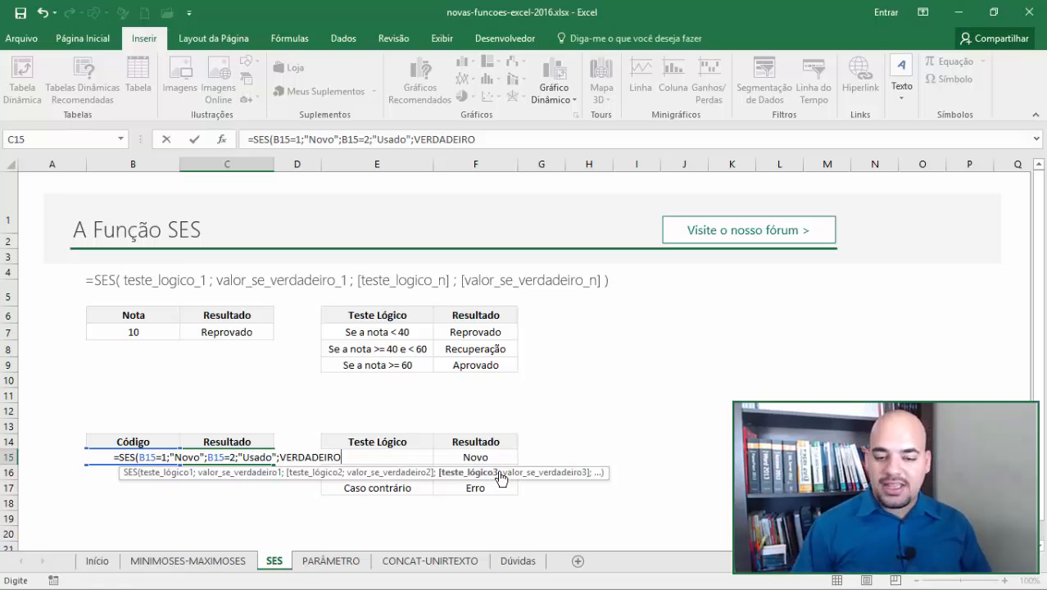
pyautogui.write(';')
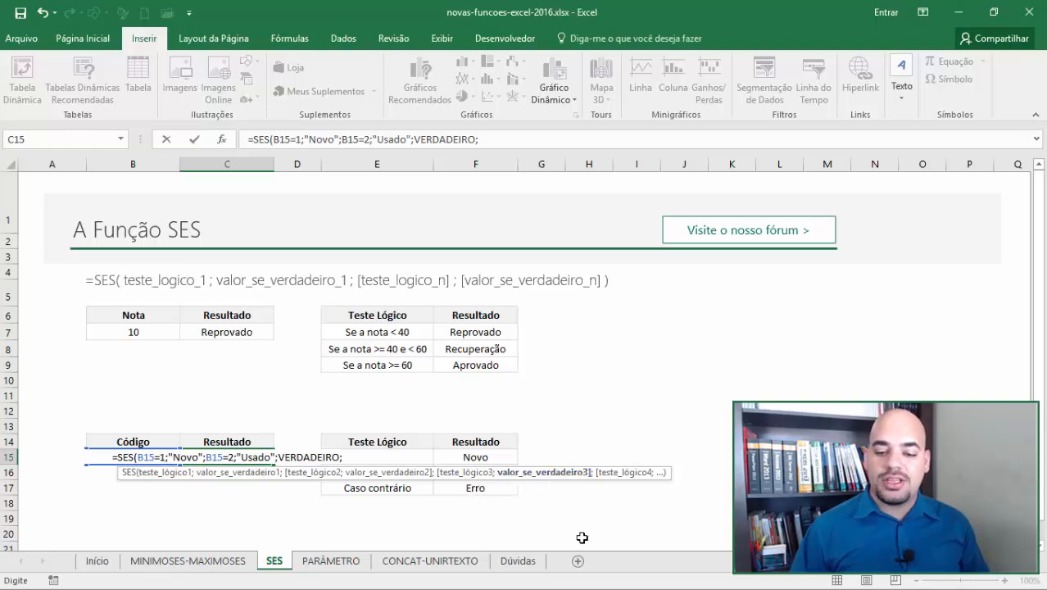
pyautogui.write('"Erro')
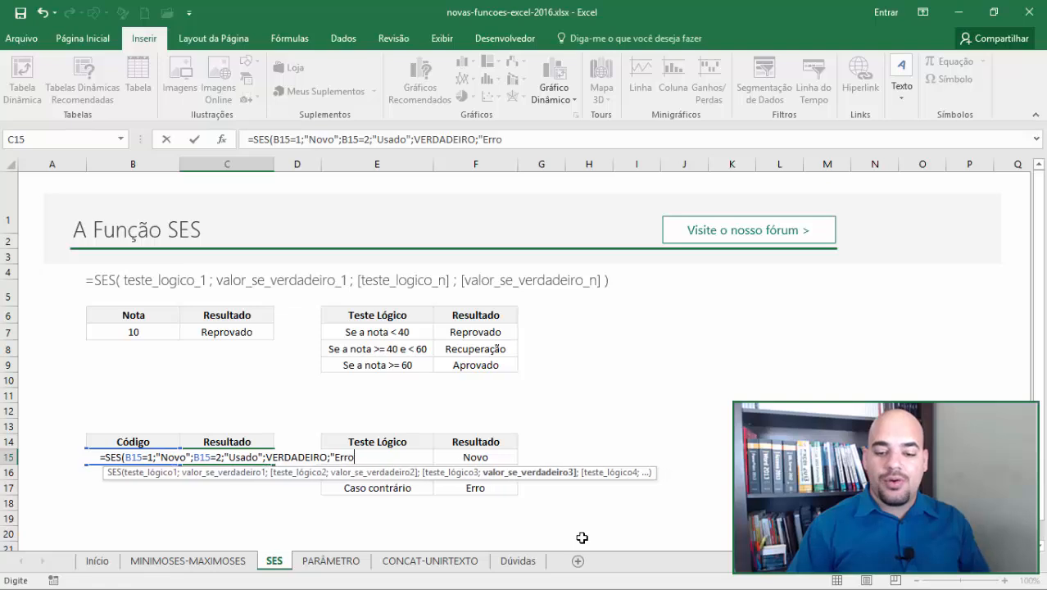
pyautogui.write('")')
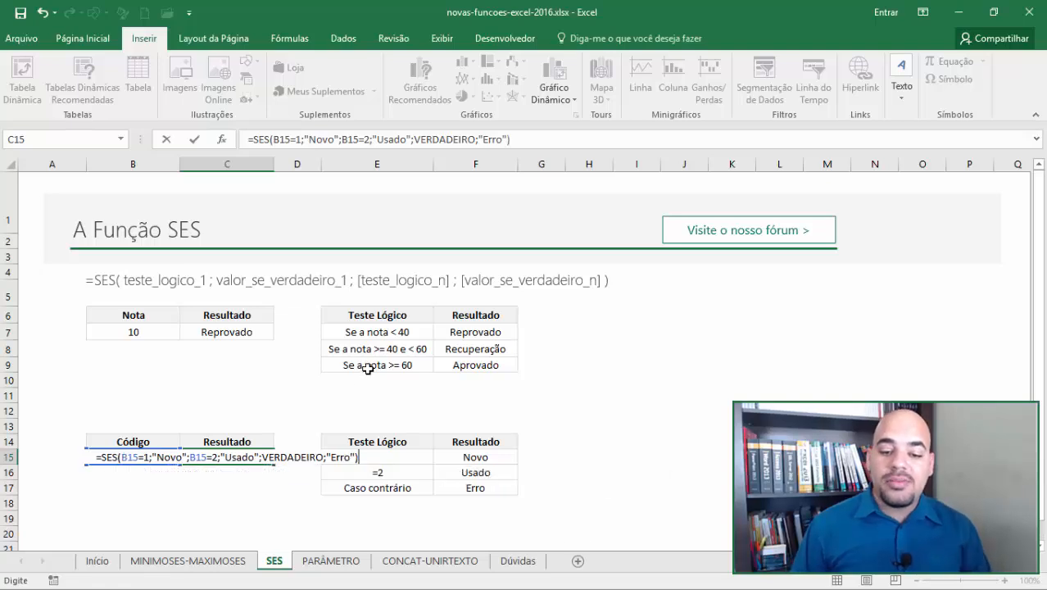
# Step: Review the VERDADEIRO and "Erro" pair in the C15 formula, and commit the formula
pyautogui.moveTo(262, 454); pyautogui.dragTo(353, 456)
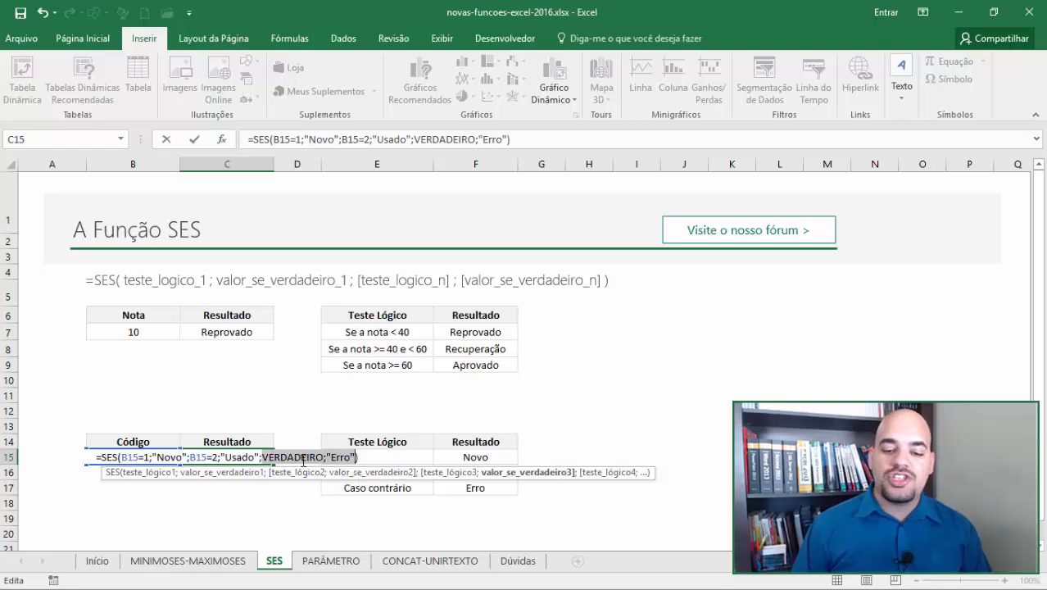
pyautogui.doubleClick(299, 457)
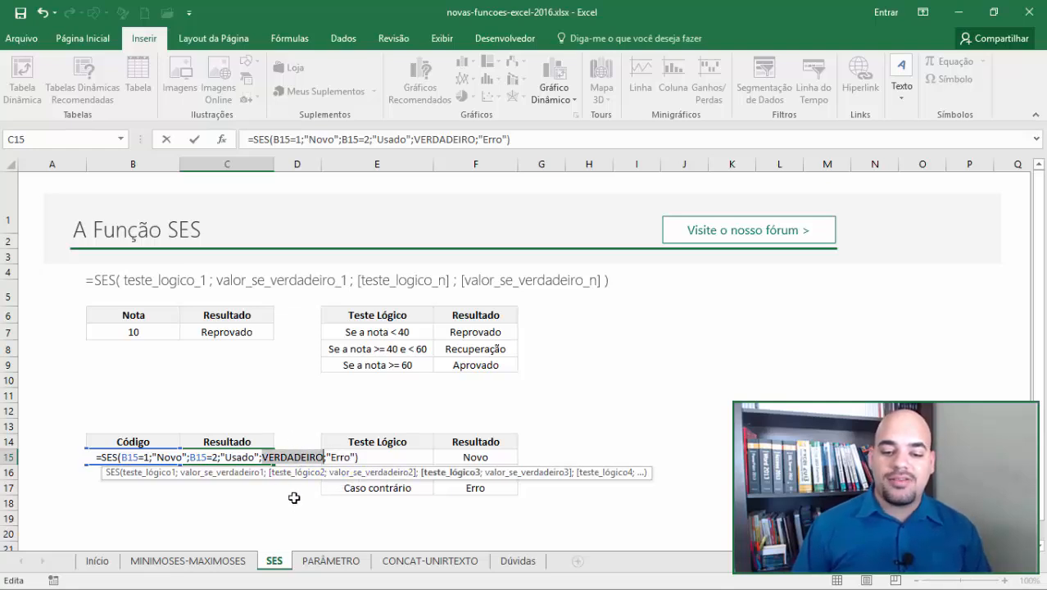
pyautogui.press('Escape')
pyautogui.click(237, 457)
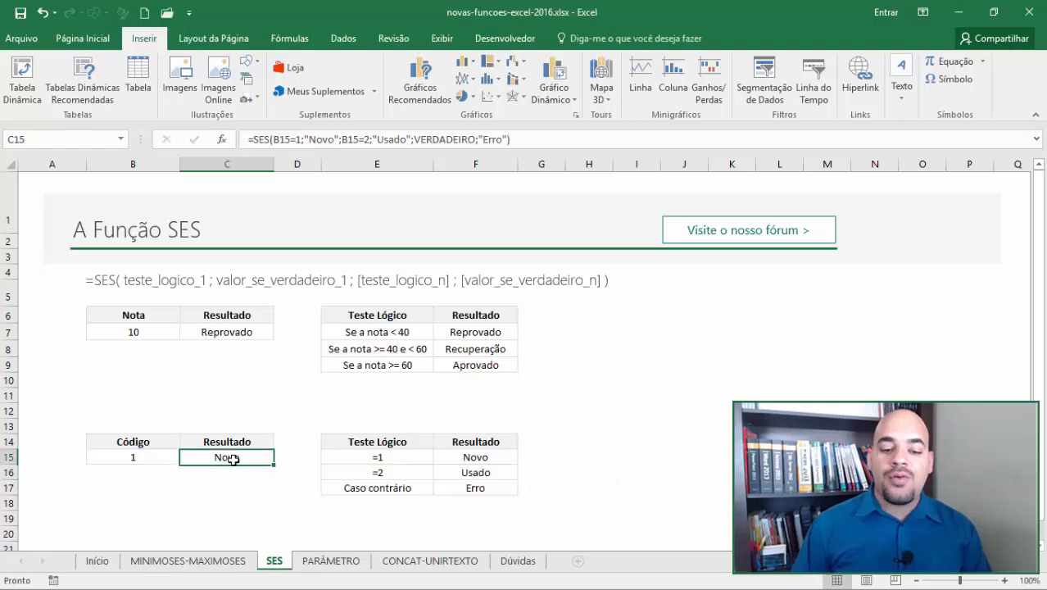
# Step: Test the C15 formula by changing the code in B15 to 2, 10 and finally the text ksfjls
pyautogui.click(133, 455)
pyautogui.write('2')
pyautogui.press('Return')
pyautogui.press('Up')
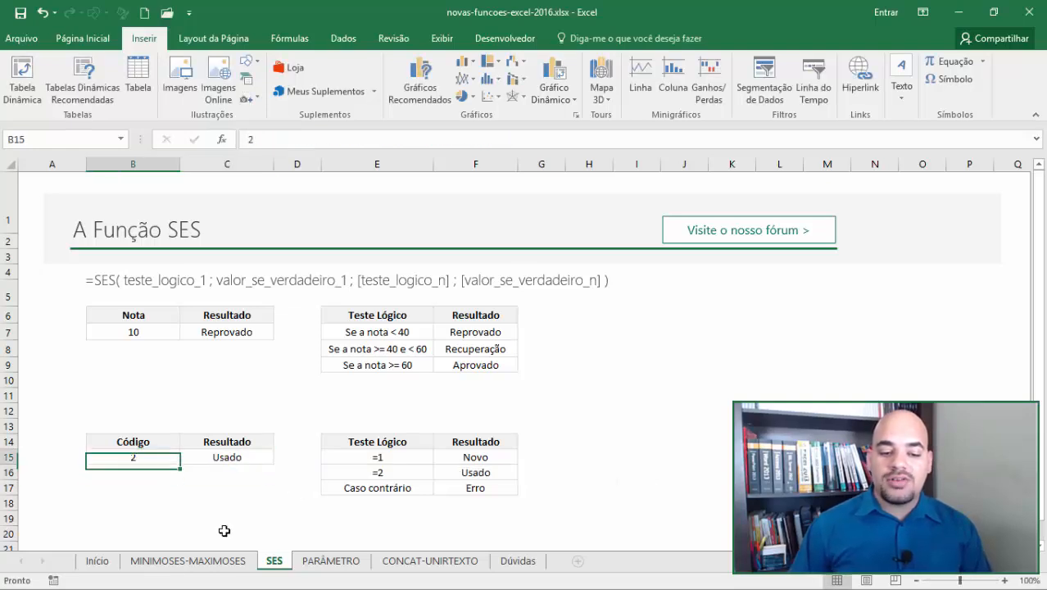
pyautogui.write('10')
pyautogui.press('Return')
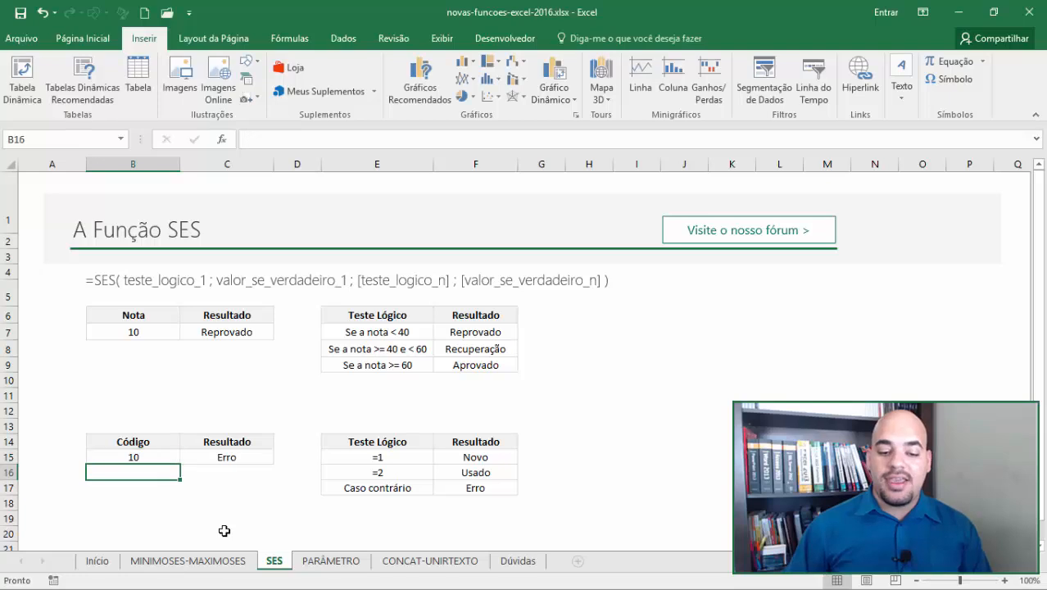
pyautogui.press('Up')
pyautogui.write('ksfjls')
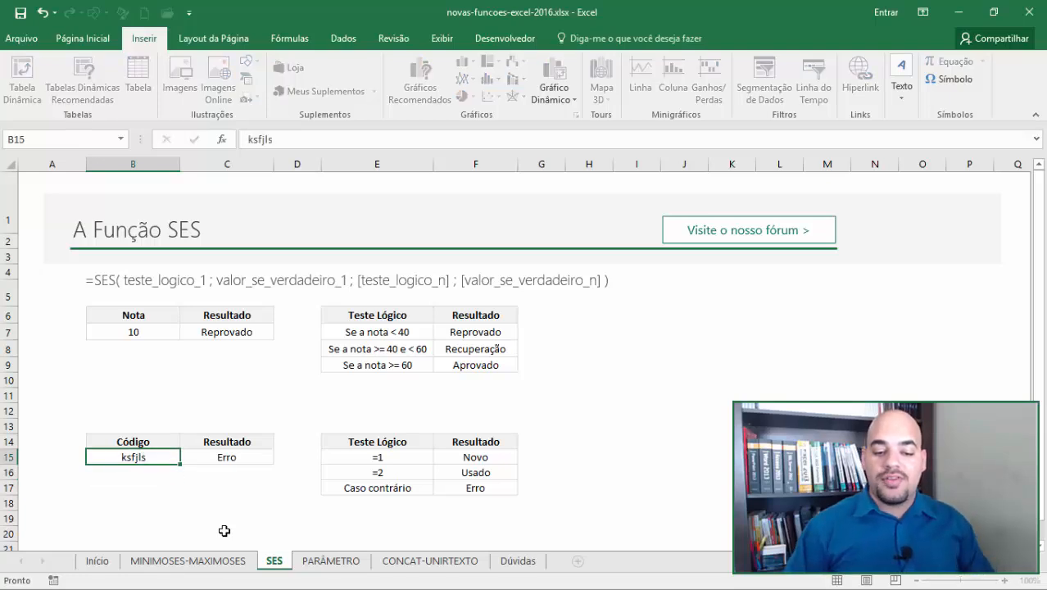
# Step: Change the code in B15 to 2 to test the SES formula with a listed value
pyautogui.press('Return')
pyautogui.press('Up')
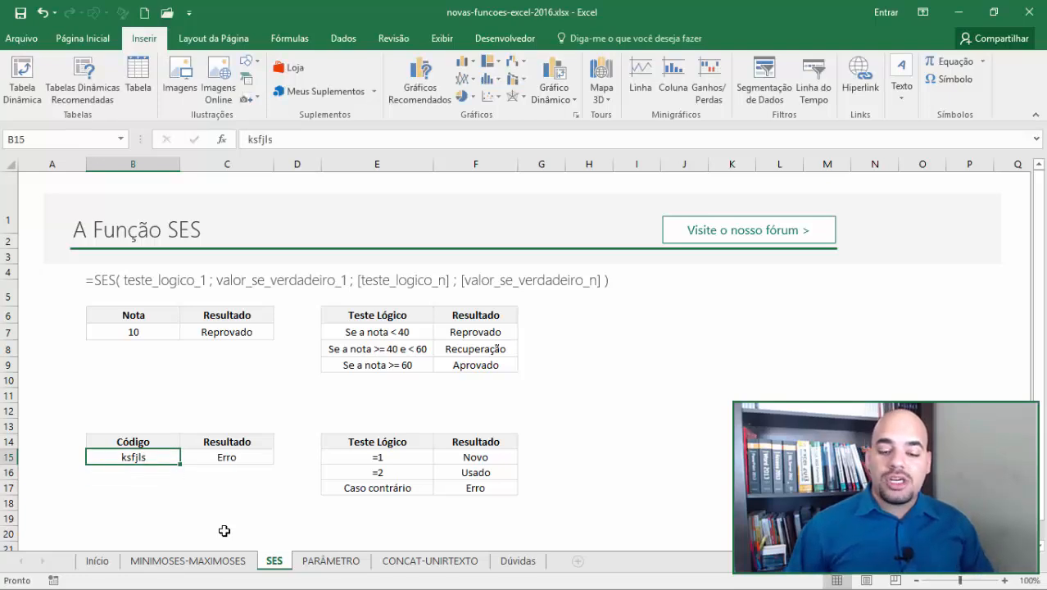
pyautogui.write('2')
pyautogui.press('Return')
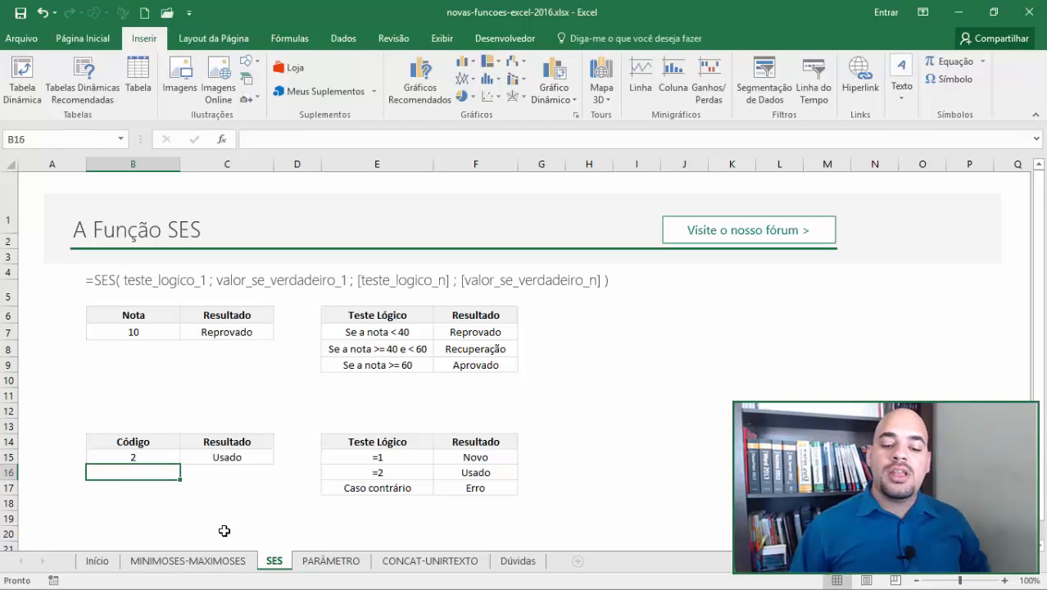
# Step: Review the VERDADEIRO and "Erro" arguments at the end of the SES formula in C15
pyautogui.click(256, 457)
pyautogui.doubleClick(208, 458)
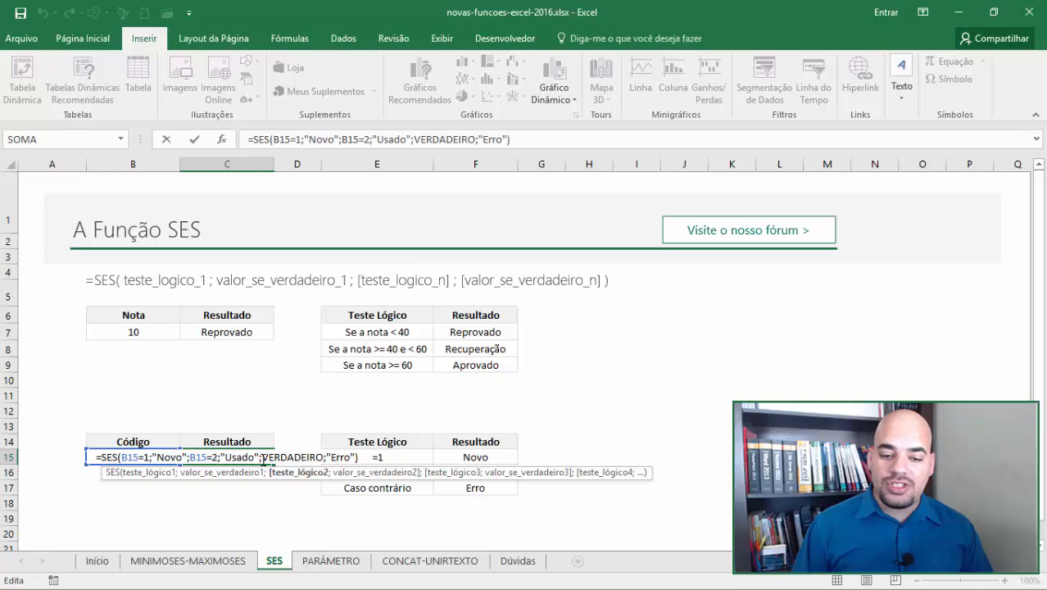
pyautogui.moveTo(262, 457); pyautogui.dragTo(361, 457)
pyautogui.press('Return')
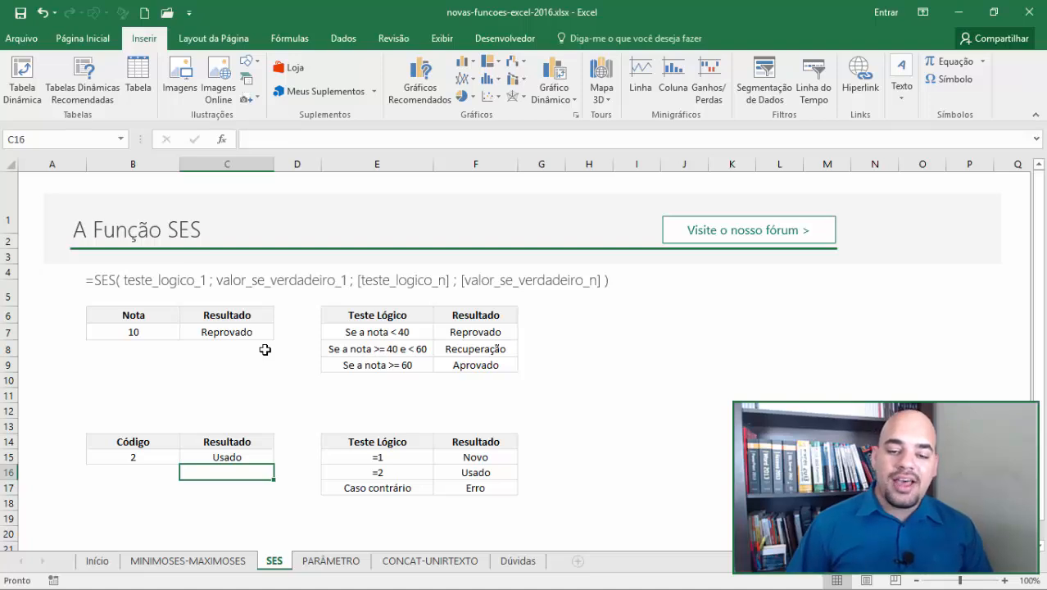
# Step: Go to the PARÂMETRO sheet and examine the Cor and Resultado mapping for Rosa, Azul and [Padrão]
pyautogui.click(342, 559)
pyautogui.click(250, 311)
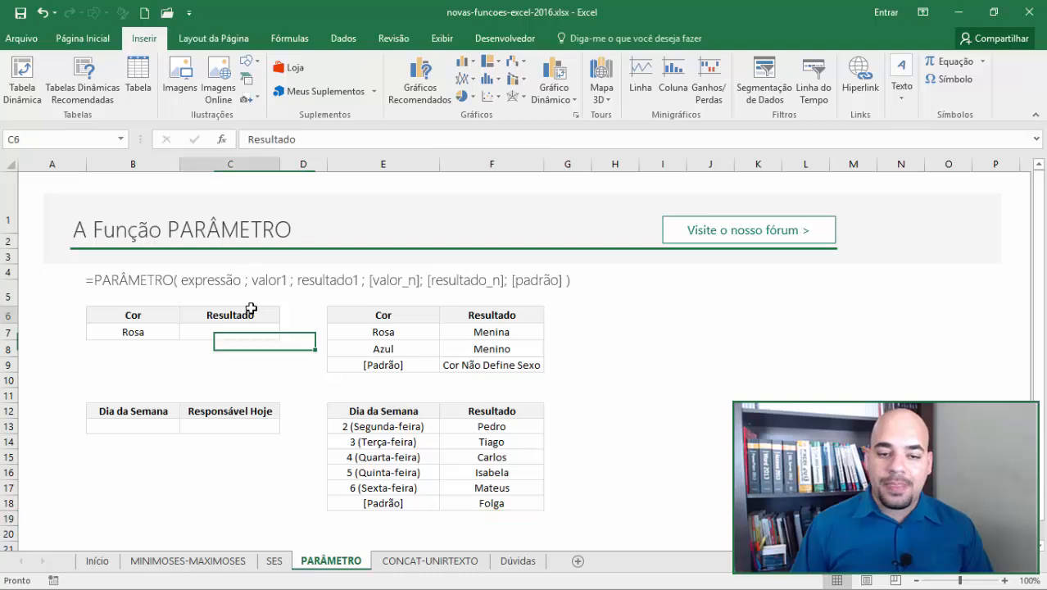
pyautogui.click(225, 335)
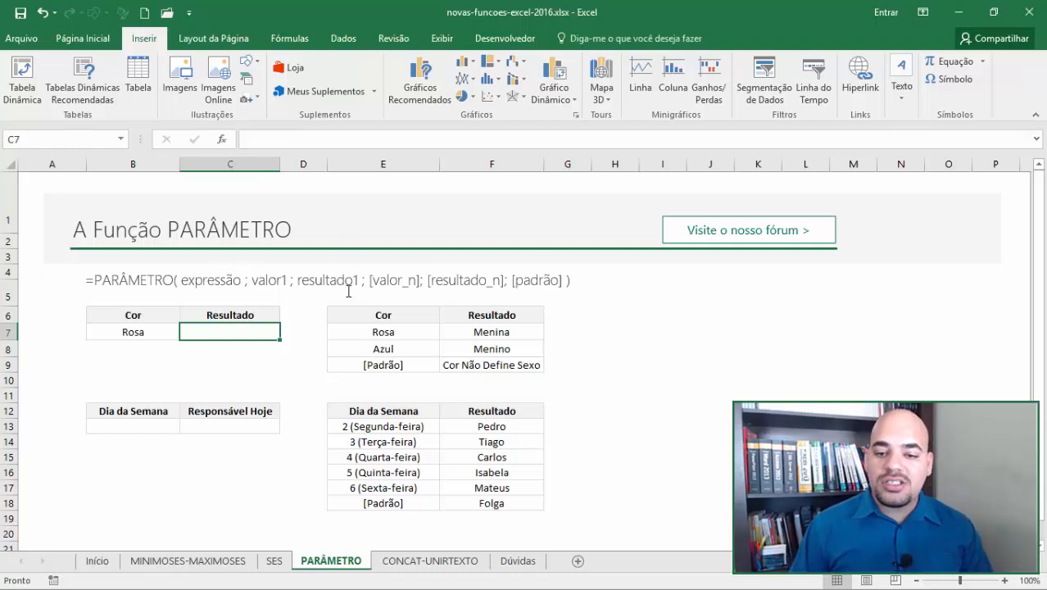
pyautogui.click(139, 330)
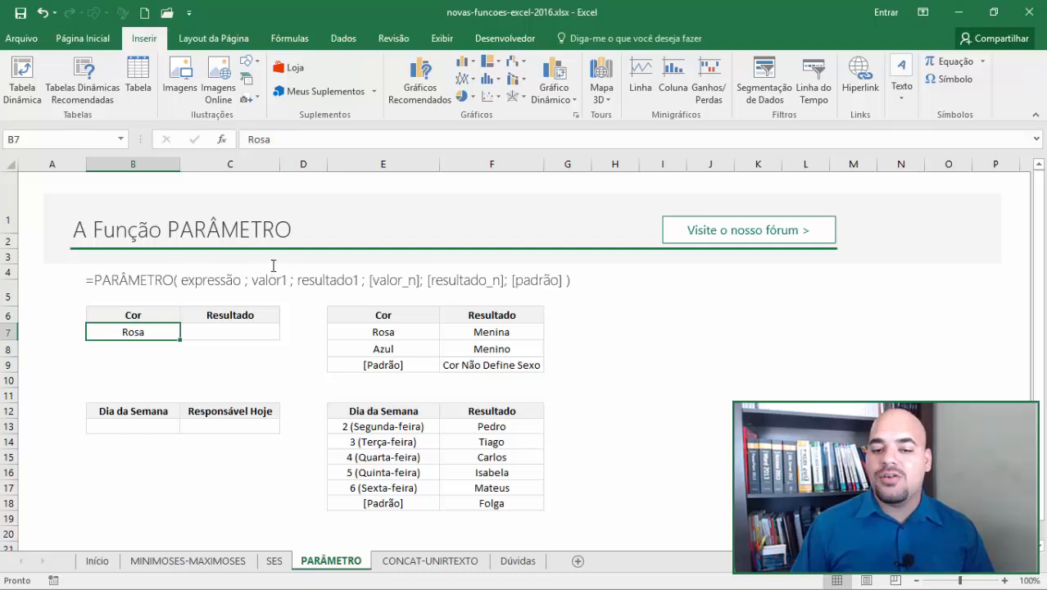
pyautogui.click(371, 331)
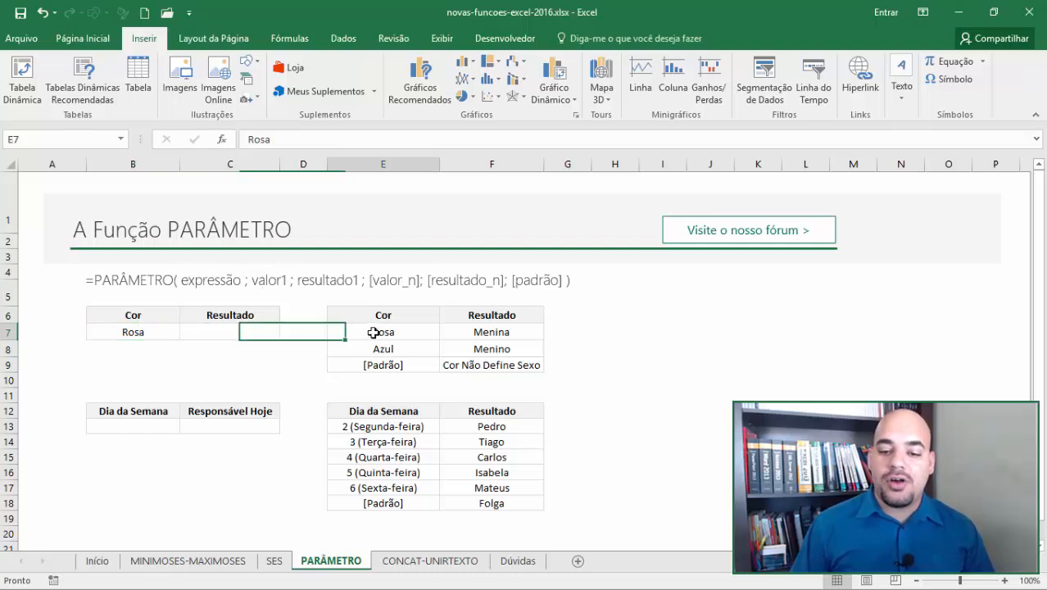
pyautogui.click(484, 332)
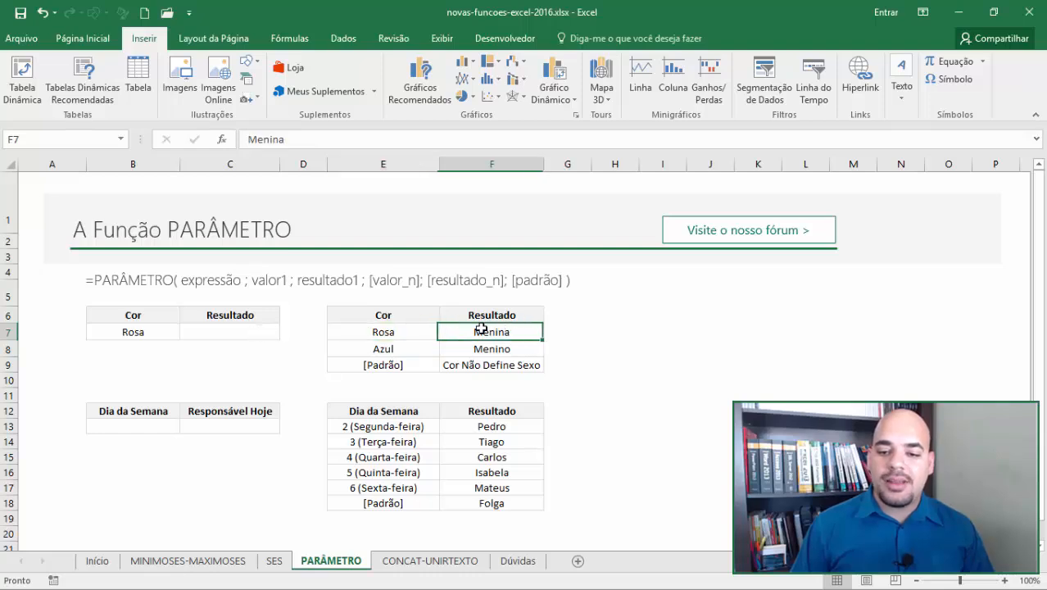
pyautogui.click(123, 330)
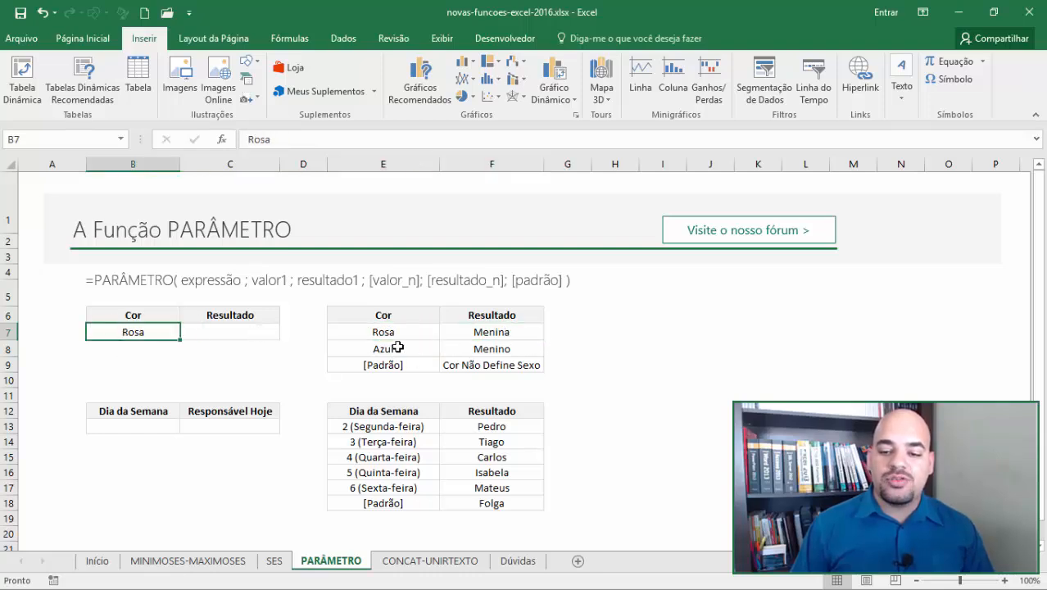
pyautogui.click(468, 349)
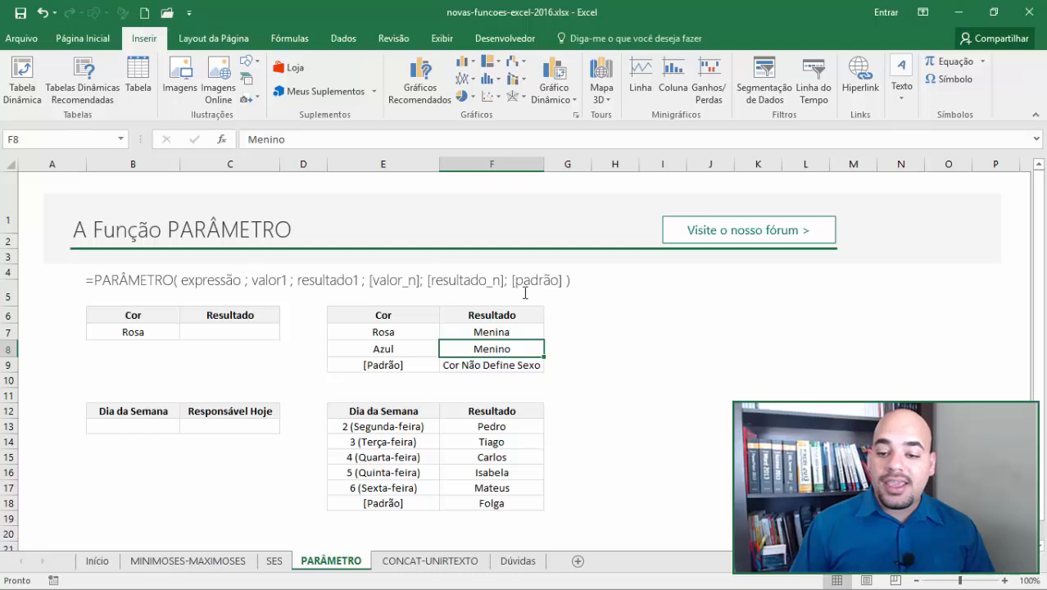
pyautogui.click(411, 365)
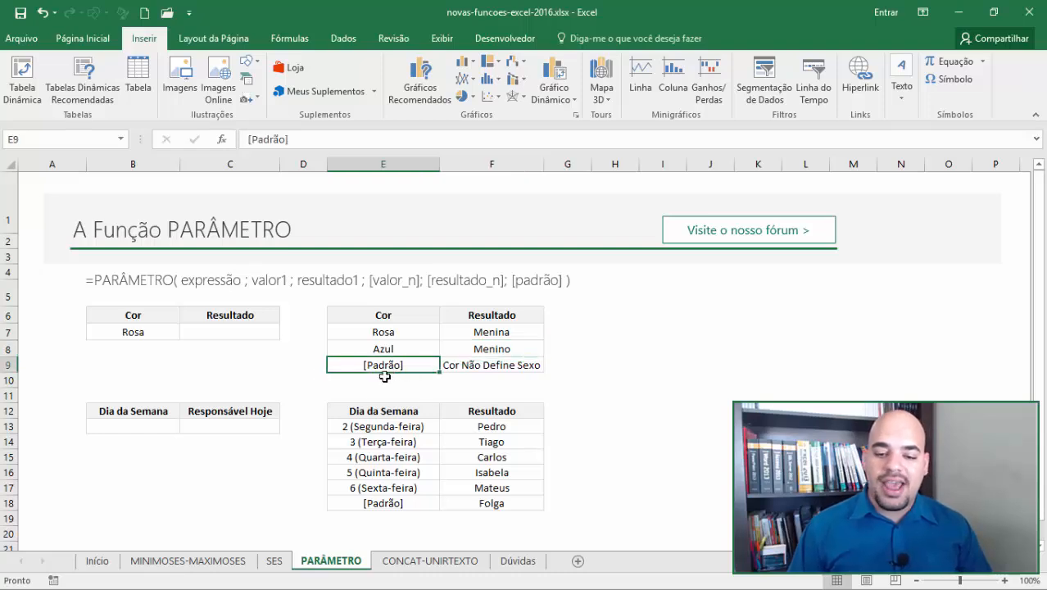
# Step: Compare the "Caso contrário" case on the SES sheet with the [Padrão] row of the PARÂMETRO colour table
pyautogui.click(276, 562)
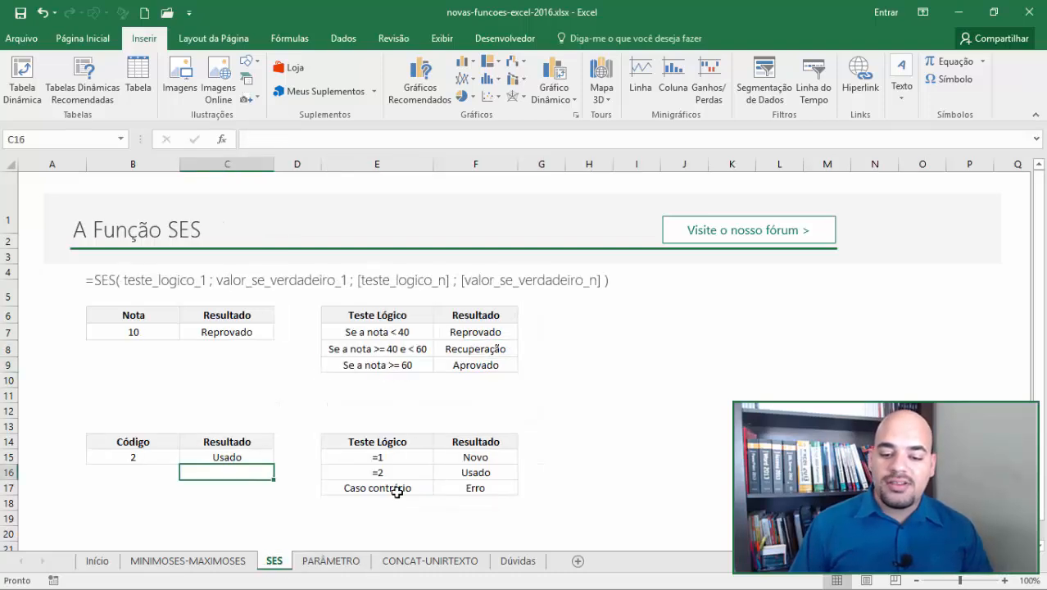
pyautogui.click(329, 562)
pyautogui.moveTo(397, 328); pyautogui.dragTo(395, 353)
pyautogui.click(394, 364)
pyautogui.click(495, 369)
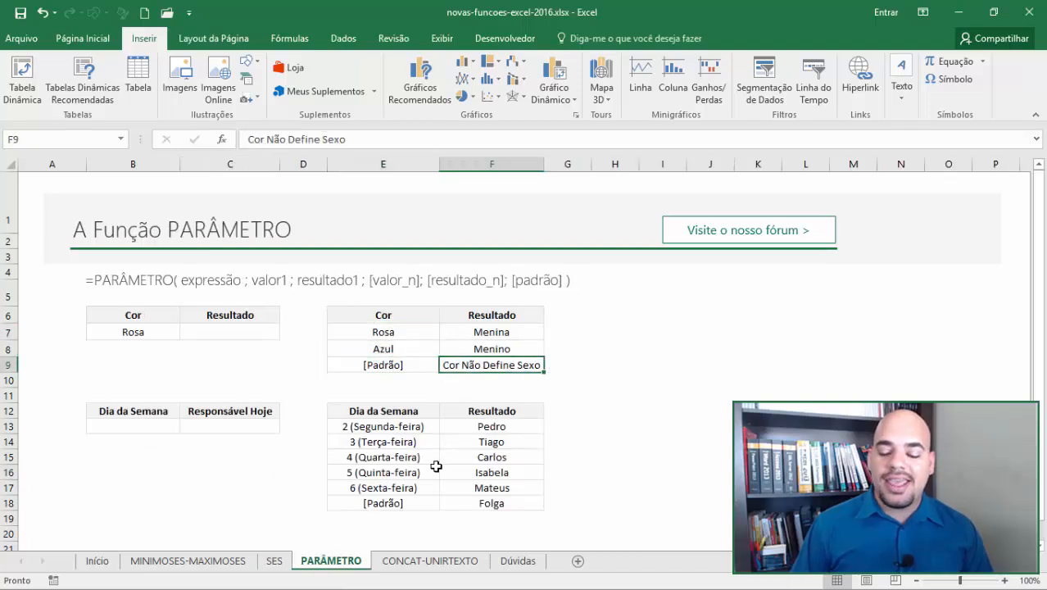
# Step: Start a PARÂMETRO formula in C7 with B7 as the expression to evaluate
pyautogui.click(243, 331)
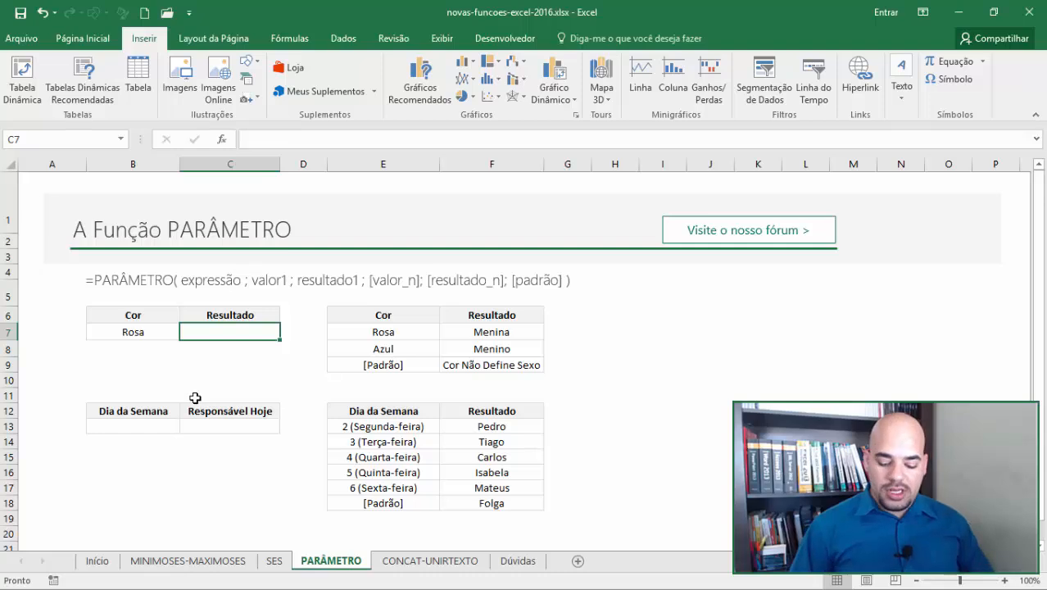
pyautogui.write('=PARA')
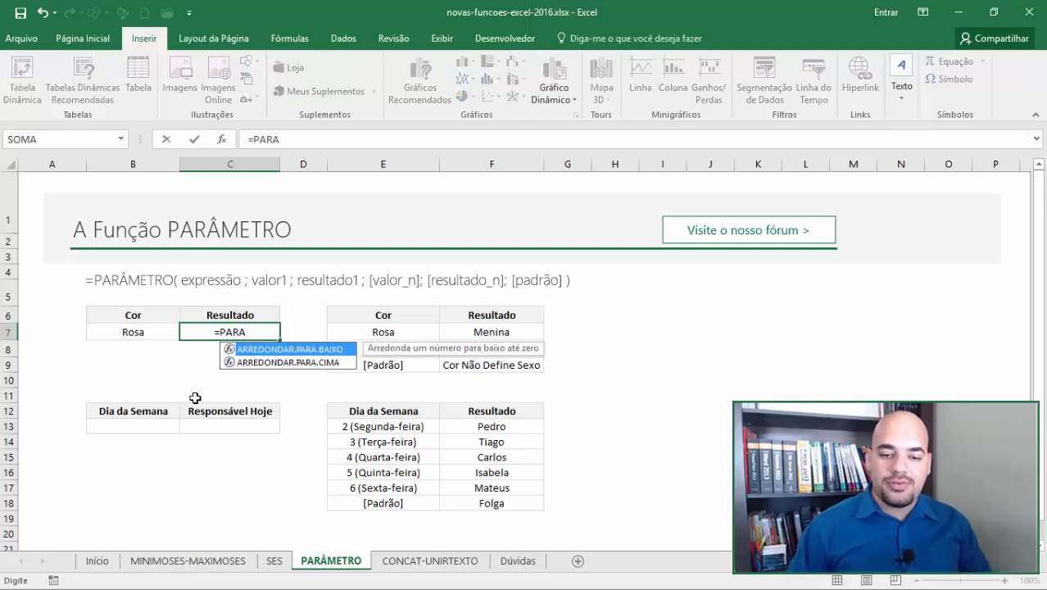
pyautogui.press('BackSpace')
pyautogui.write('Â')
pyautogui.press('Tab')
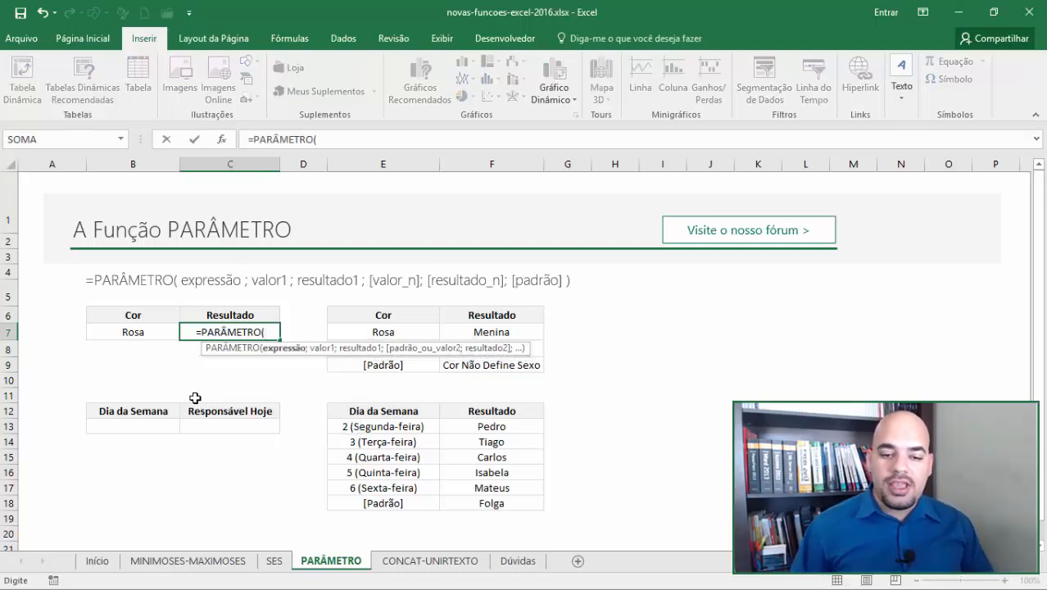
pyautogui.click(132, 332)
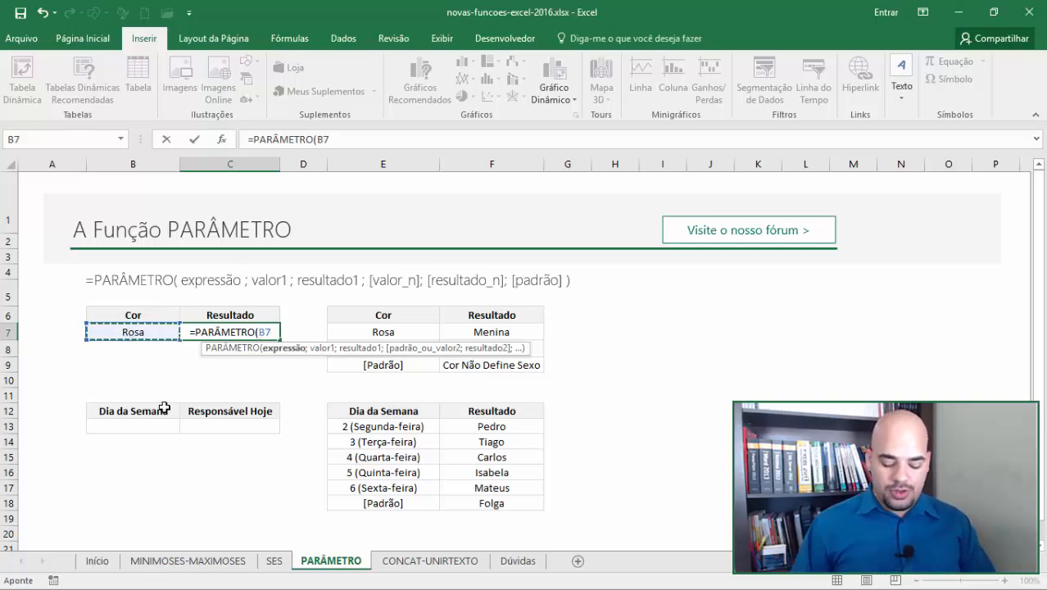
pyautogui.write(';')
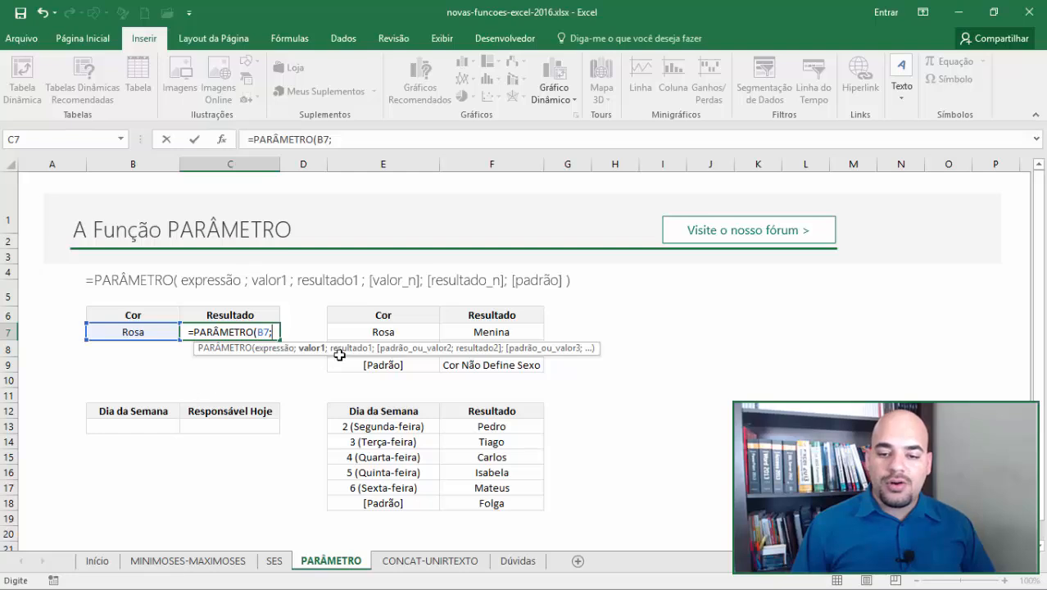
# Step: Add "Rosa" as the first value and "Menina" as its result in the C7 formula
pyautogui.write('"R')
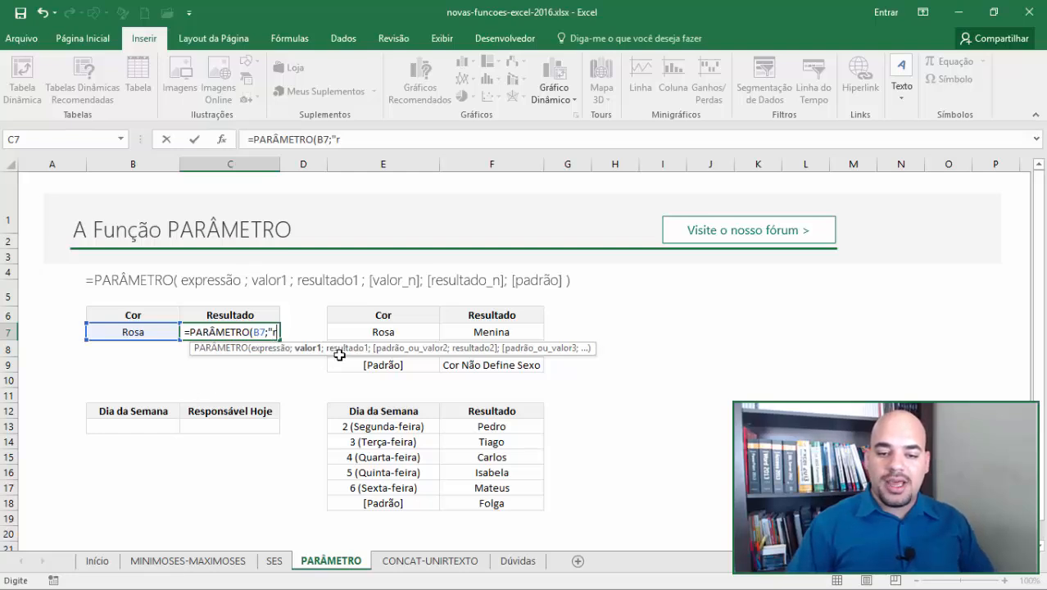
pyautogui.write('osa"')
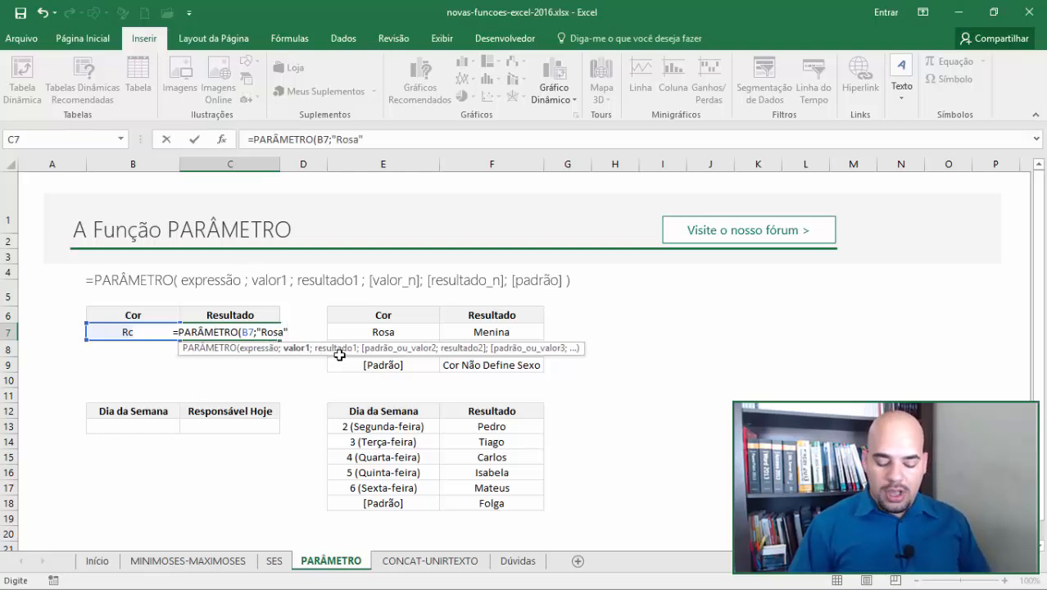
pyautogui.write(';"')
pyautogui.write('Men')
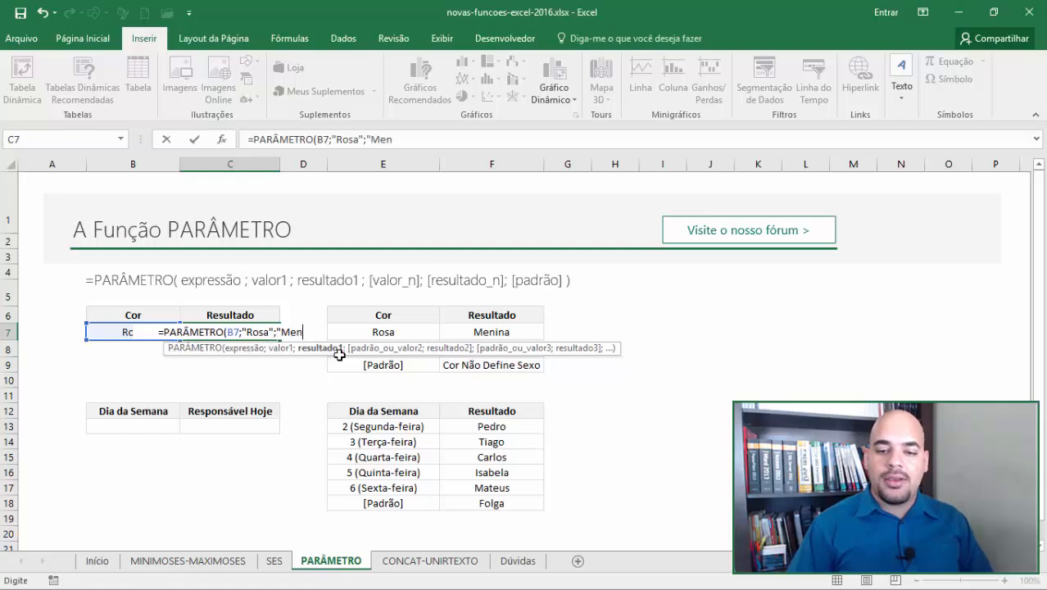
pyautogui.write('ina";')
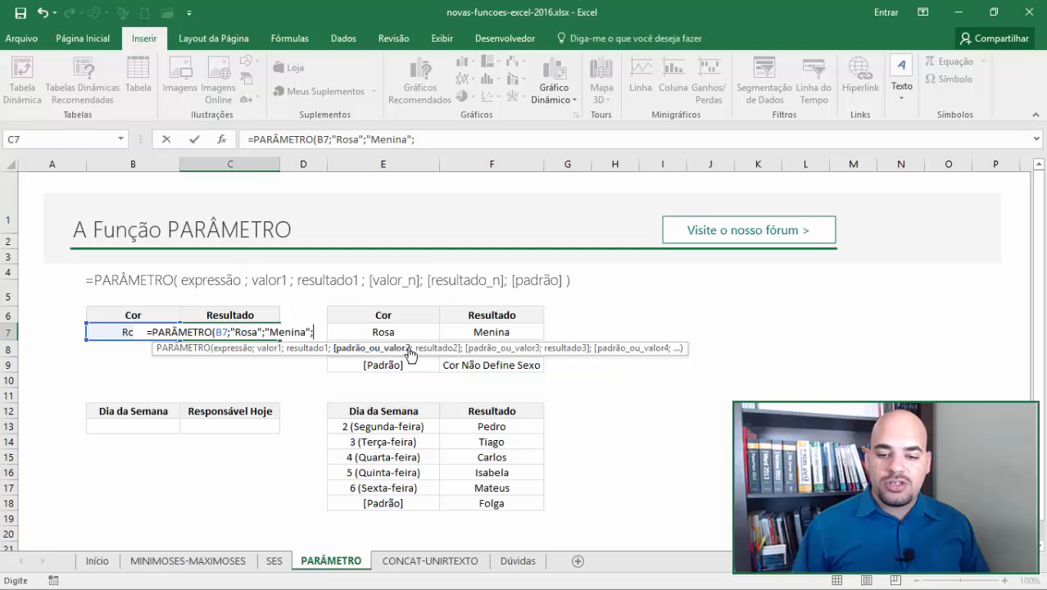
# Step: Add "Azul" as the second value and "Menino" as its result in the C7 formula
pyautogui.write('"Azul')
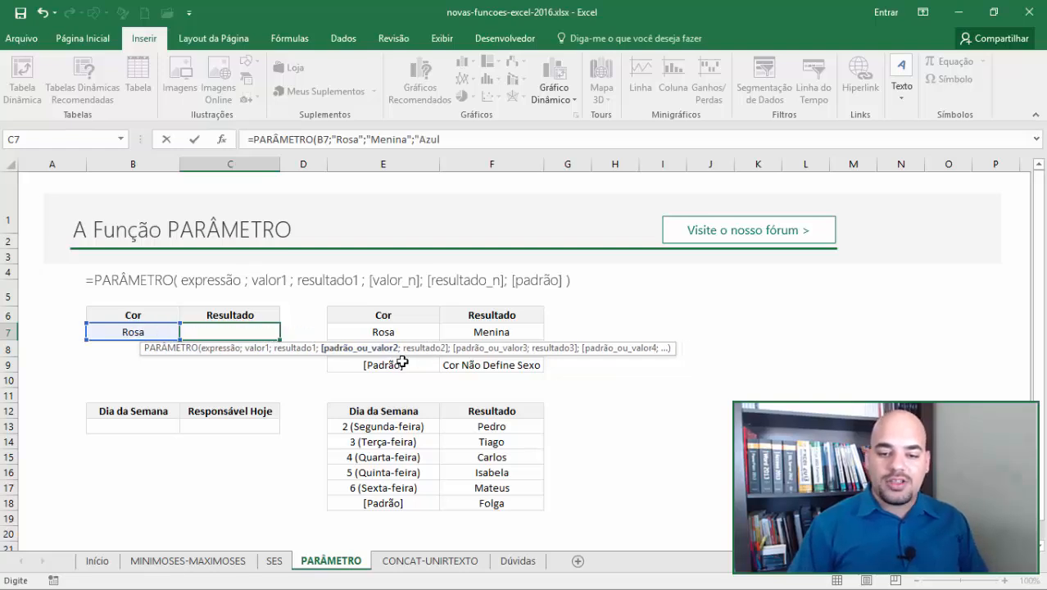
pyautogui.write('";"Me')
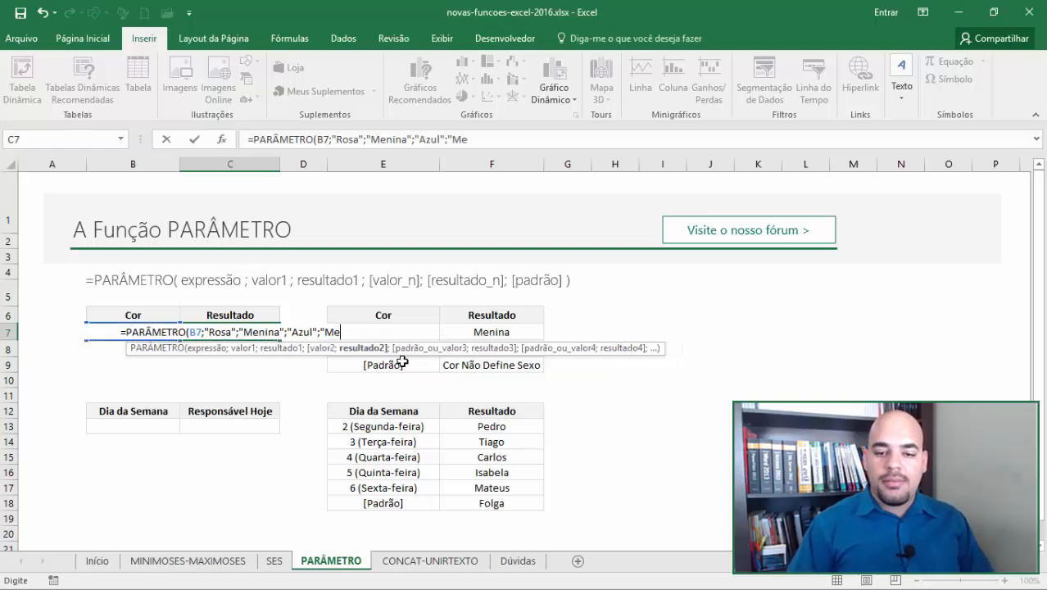
pyautogui.write('nino";')
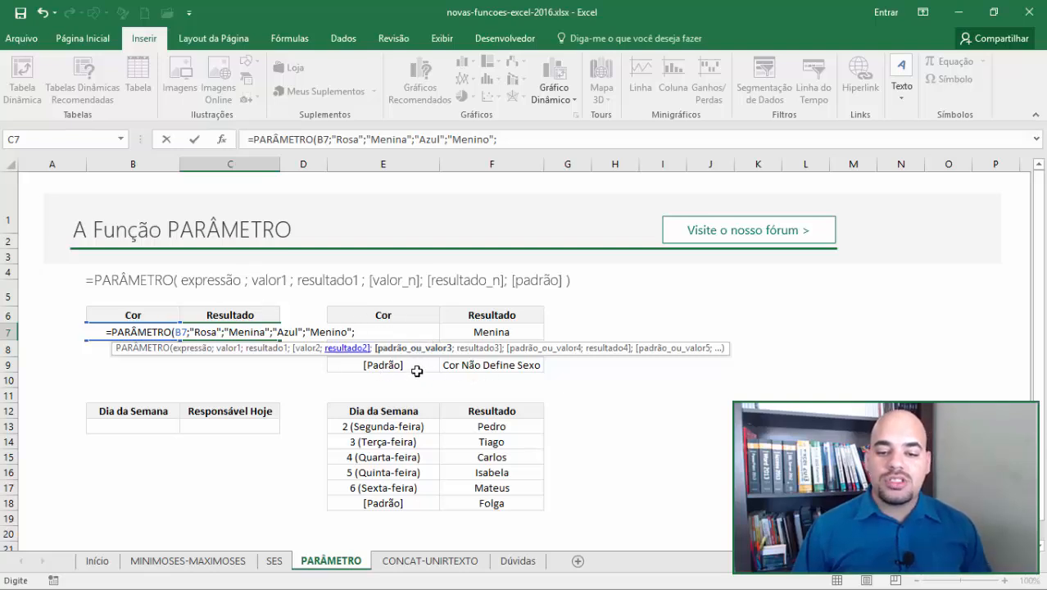
# Step: Add "Cor não Define Sexo" as the default result, close the parenthesis and commit the C7 formula
pyautogui.write('"')
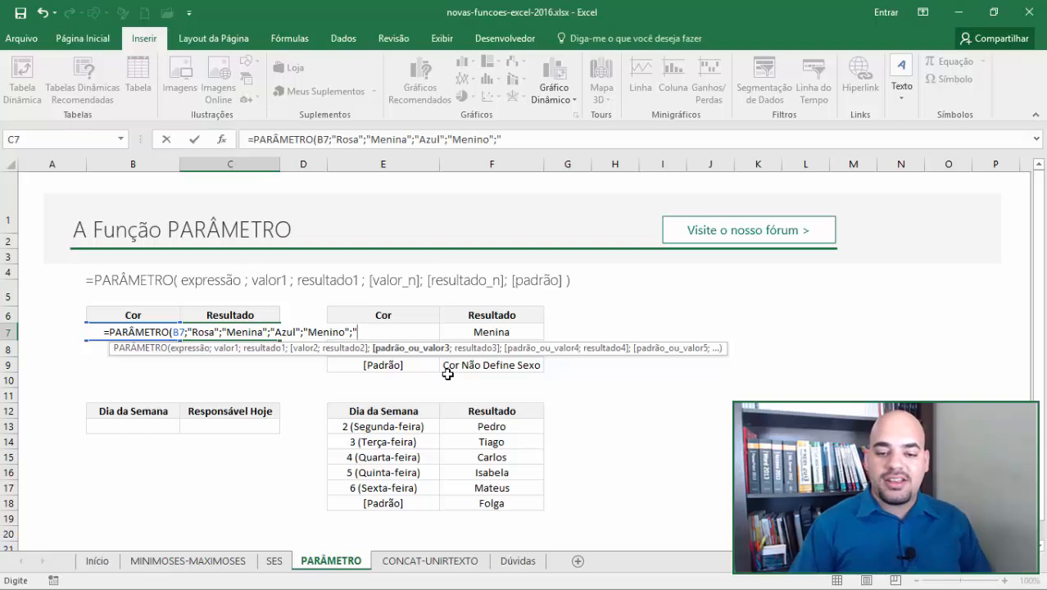
pyautogui.write('Cor n')
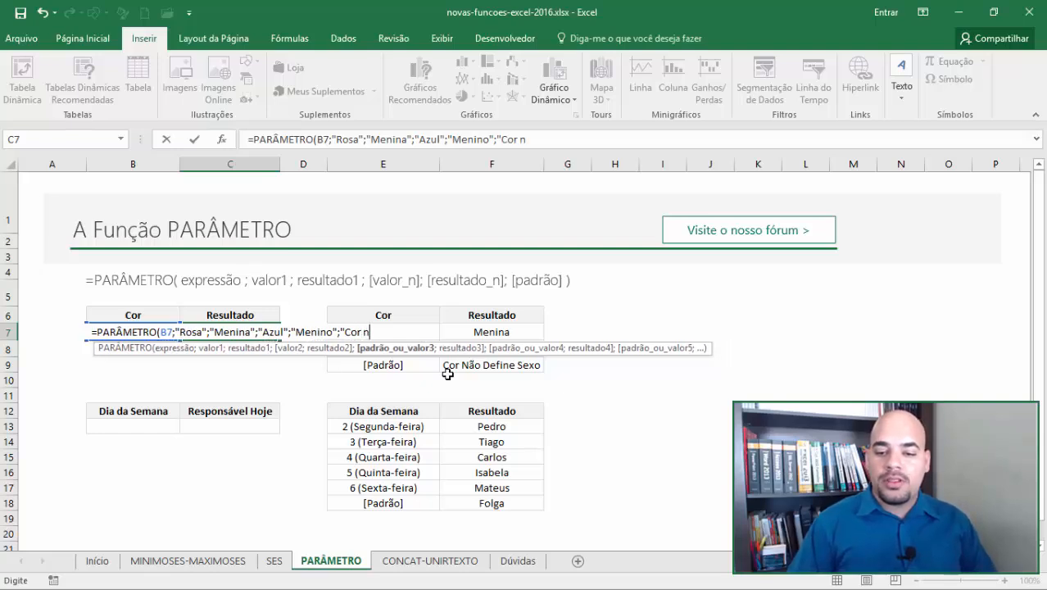
pyautogui.write('ão Define Sexo')
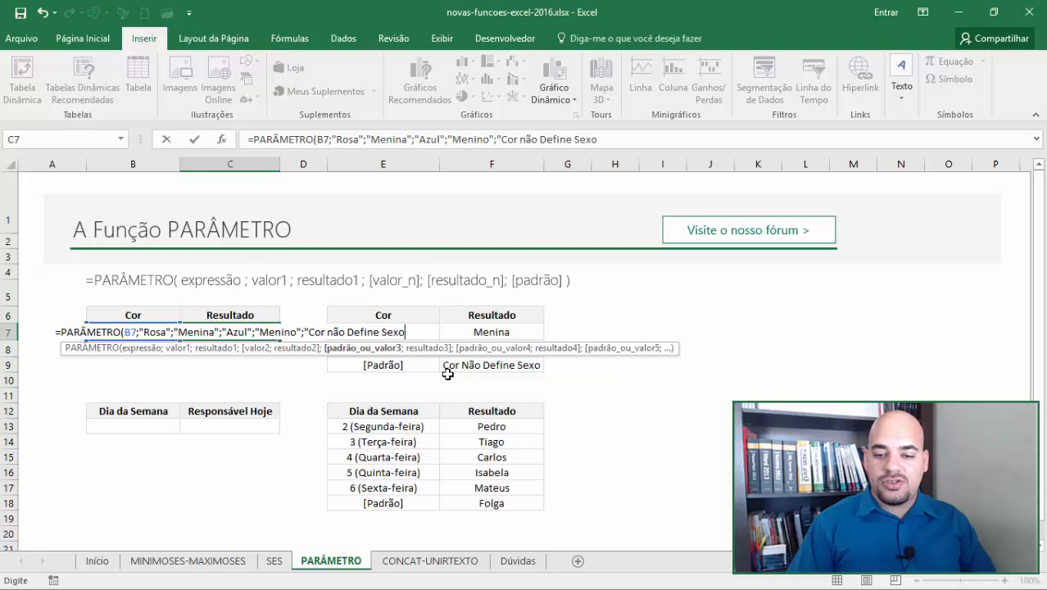
pyautogui.write('")')
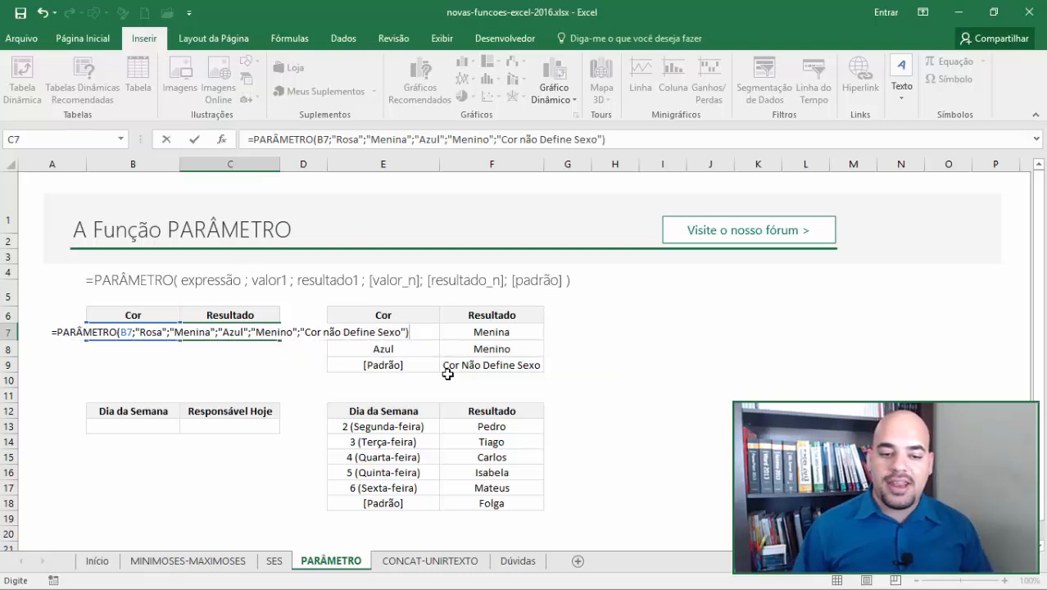
pyautogui.press('Return')
# Step: Test the C7 formula by changing the colour in B7 to Azul and finally to Amarelo
pyautogui.press('Up')
pyautogui.press('Left')
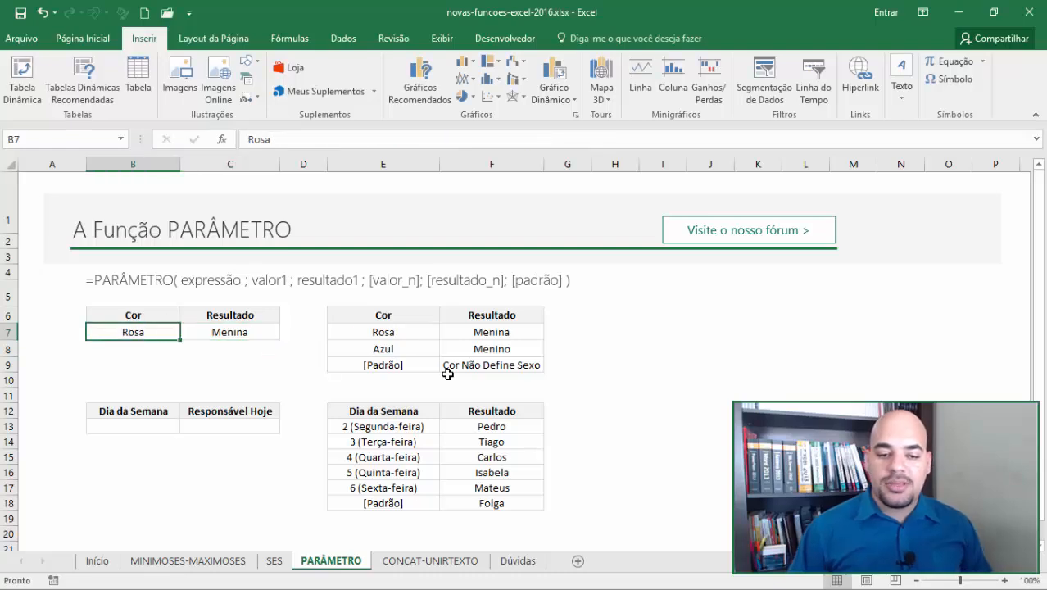
pyautogui.write('Azul')
pyautogui.press('Return')
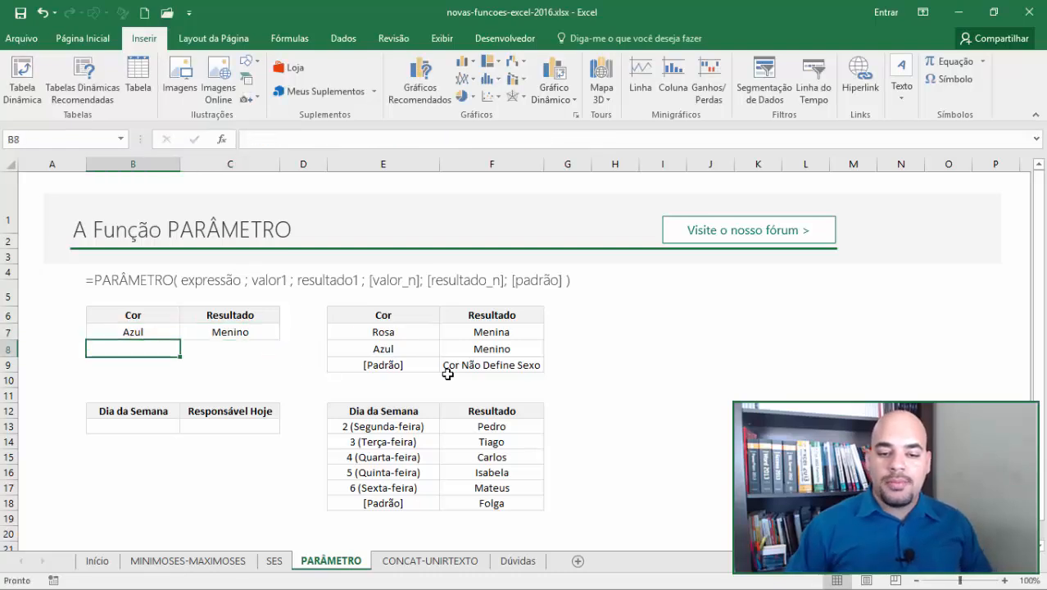
pyautogui.press('Up')
pyautogui.write('Amarelo')
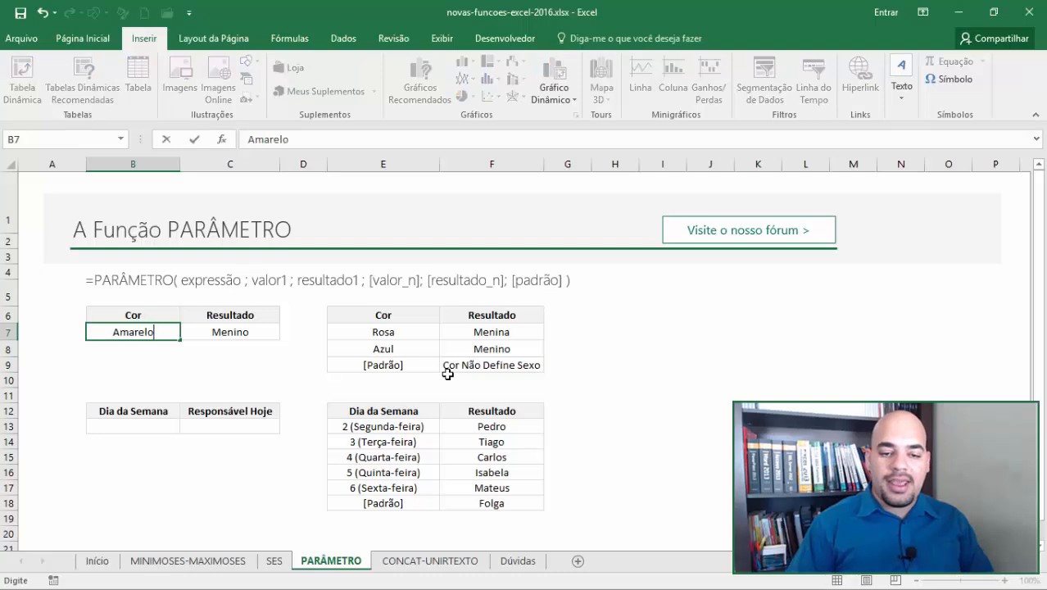
pyautogui.press('Return')
# Step: Confirm Amarelo as the colour in B7 and review the arguments of the PARÂMETRO formula in C7
pyautogui.press('Up')
pyautogui.press('Right')
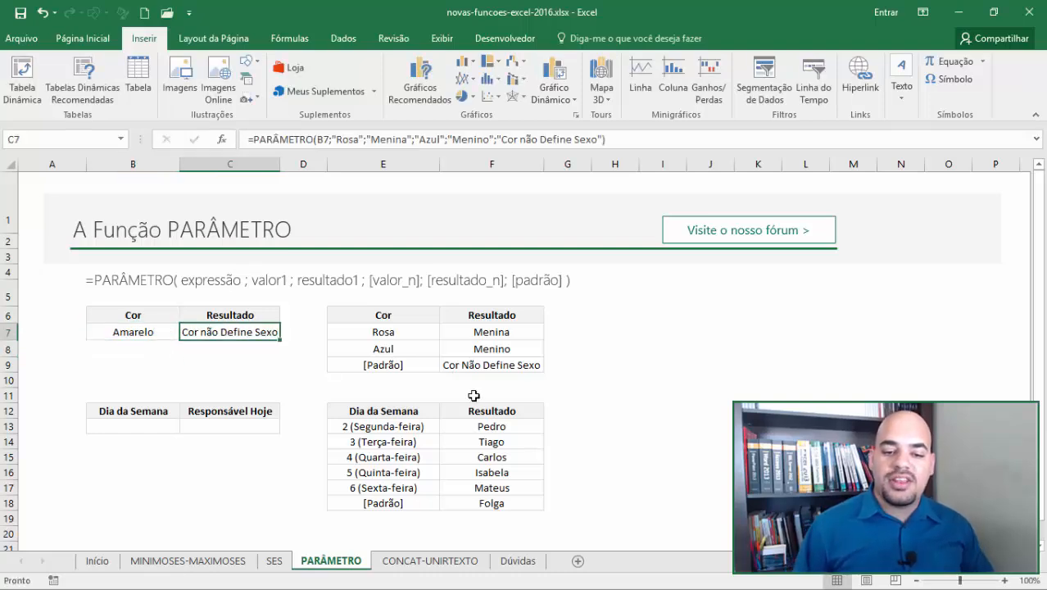
pyautogui.doubleClick(253, 330)
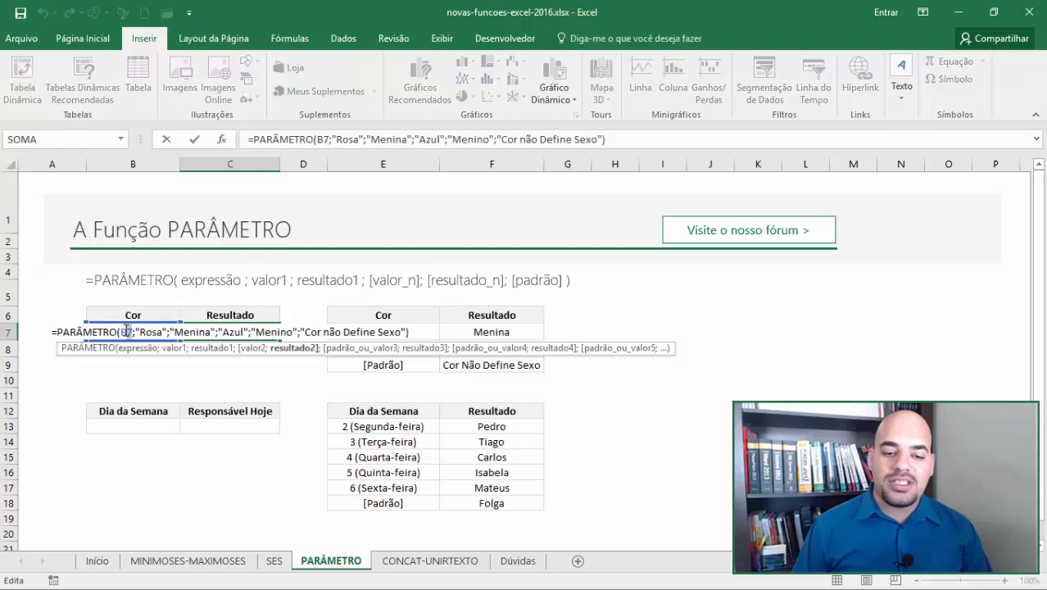
pyautogui.doubleClick(127, 330)
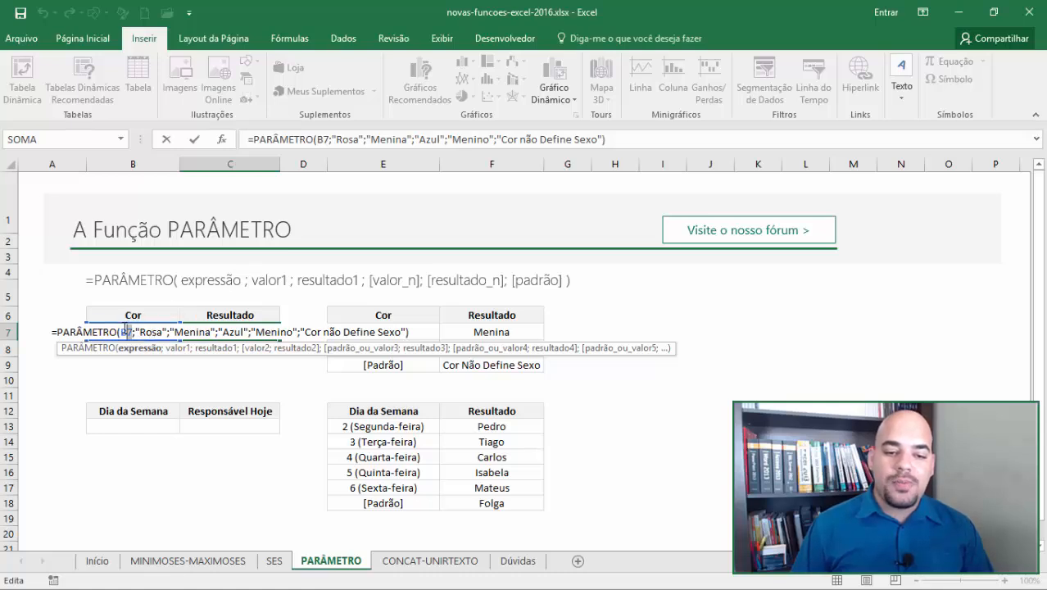
pyautogui.moveTo(136, 330); pyautogui.dragTo(401, 331)
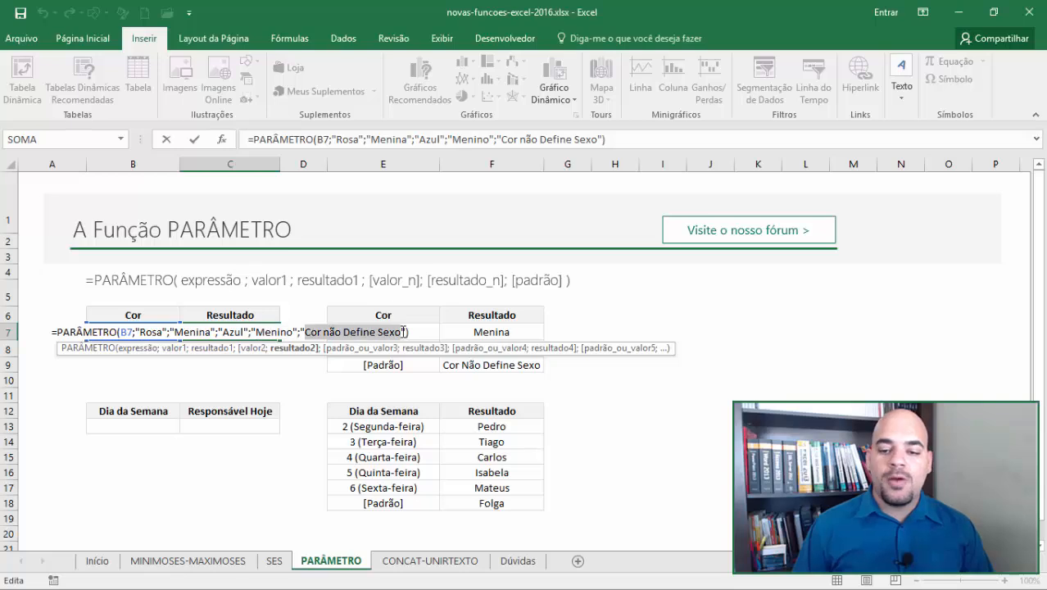
pyautogui.press('Return')
# Step: Enter =DIA.DA.SEMANA(HOJE()) in B13 under Dia da Semana and review the formula
pyautogui.press('Down')
pyautogui.press('Down')
pyautogui.press('Down')
pyautogui.press('Down')
pyautogui.press('Down')
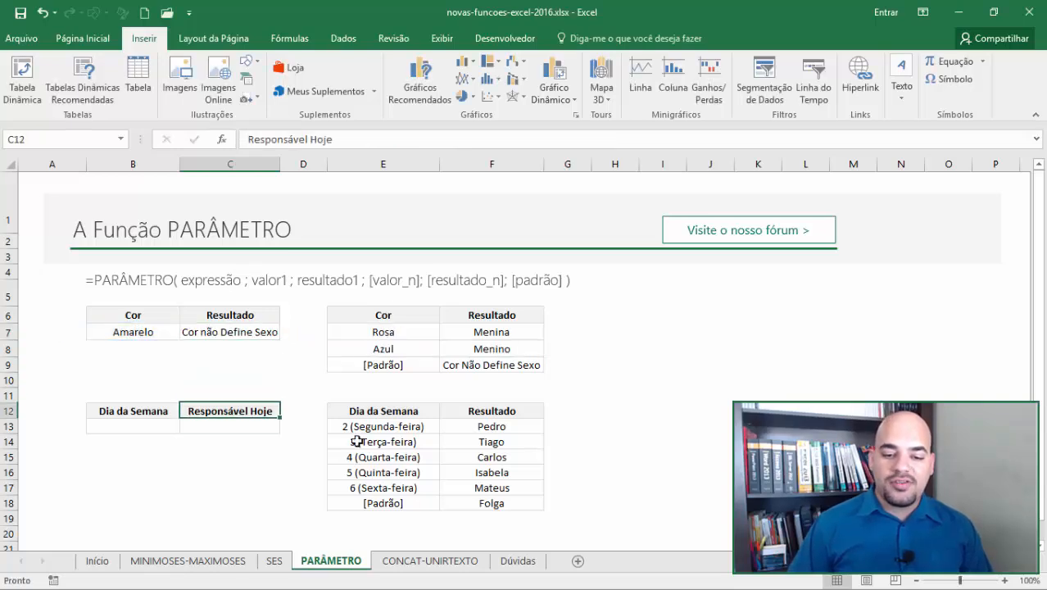
pyautogui.press('Left')
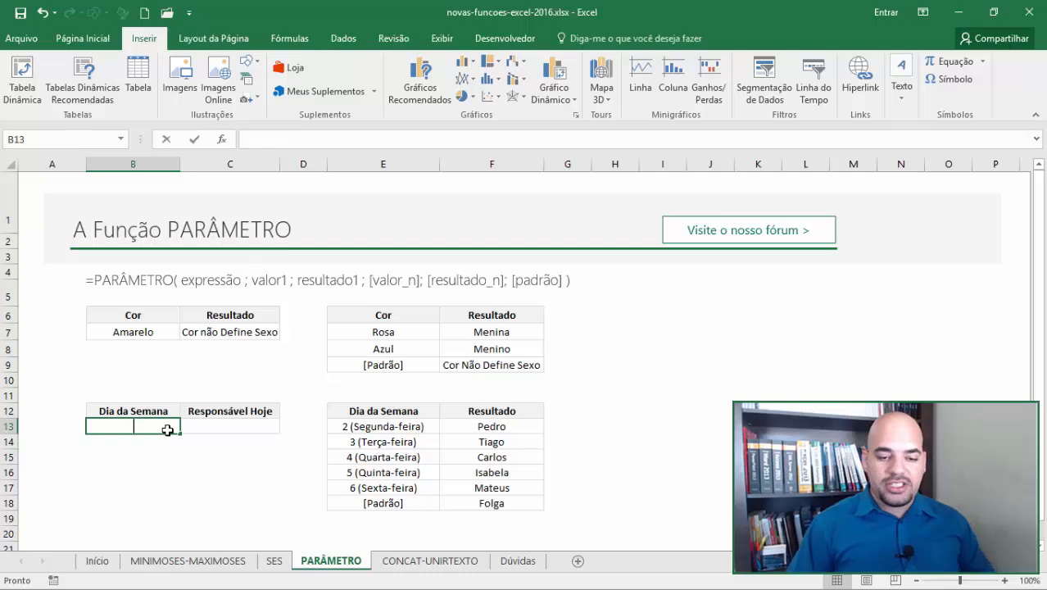
pyautogui.write('=DIA')
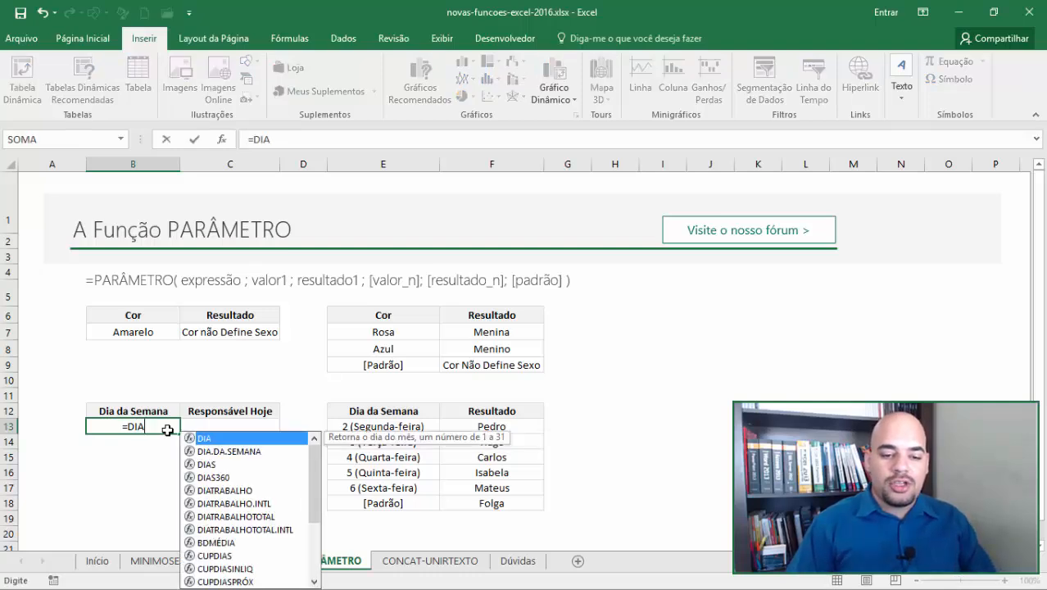
pyautogui.write('.DA.SEMANA(HOJE())')
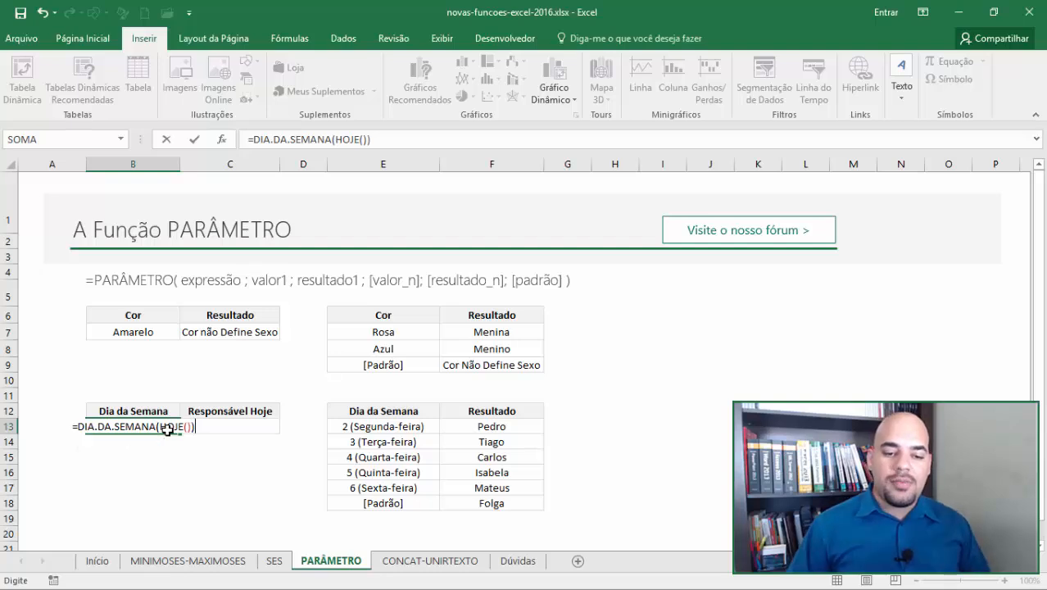
pyautogui.hotkey('ctrl', 'Return')
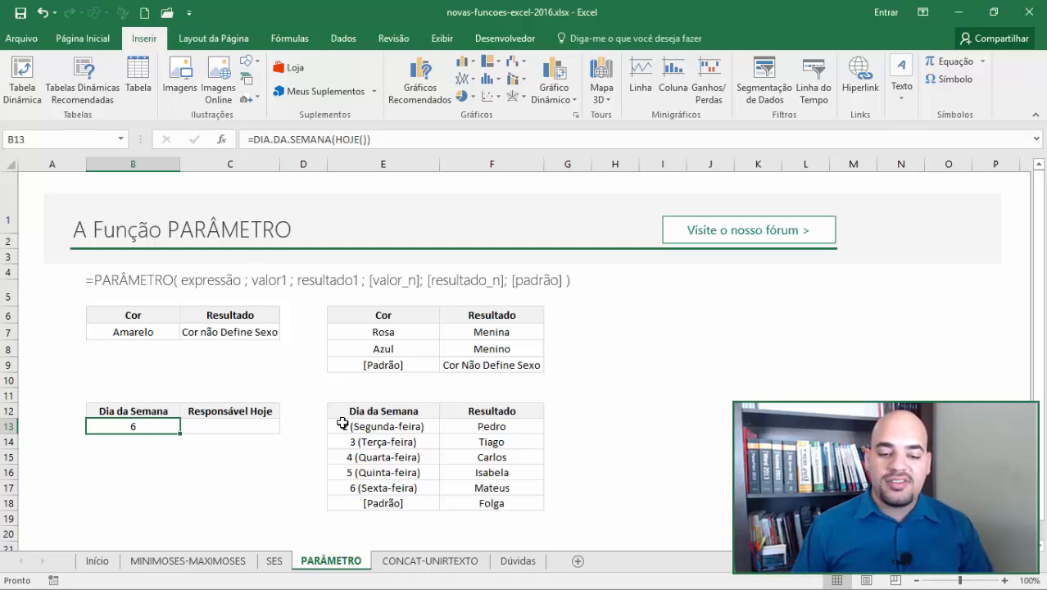
pyautogui.doubleClick(127, 425)
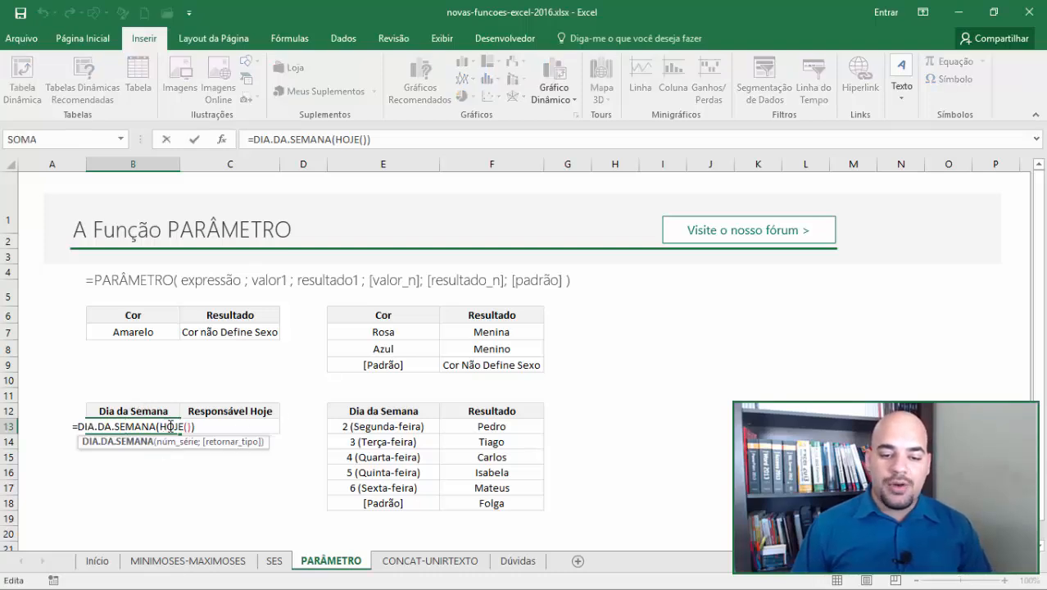
pyautogui.moveTo(194, 427); pyautogui.dragTo(77, 427)
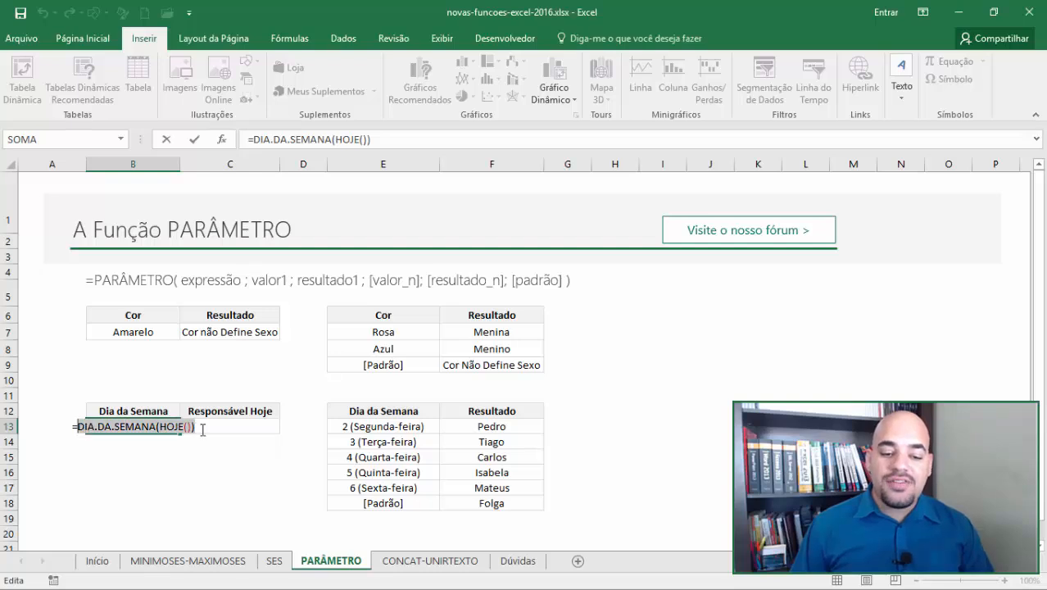
# Step: Start a PARÂMETRO formula in C13 under Responsável Hoje with B13 as the expression
pyautogui.click(243, 428)
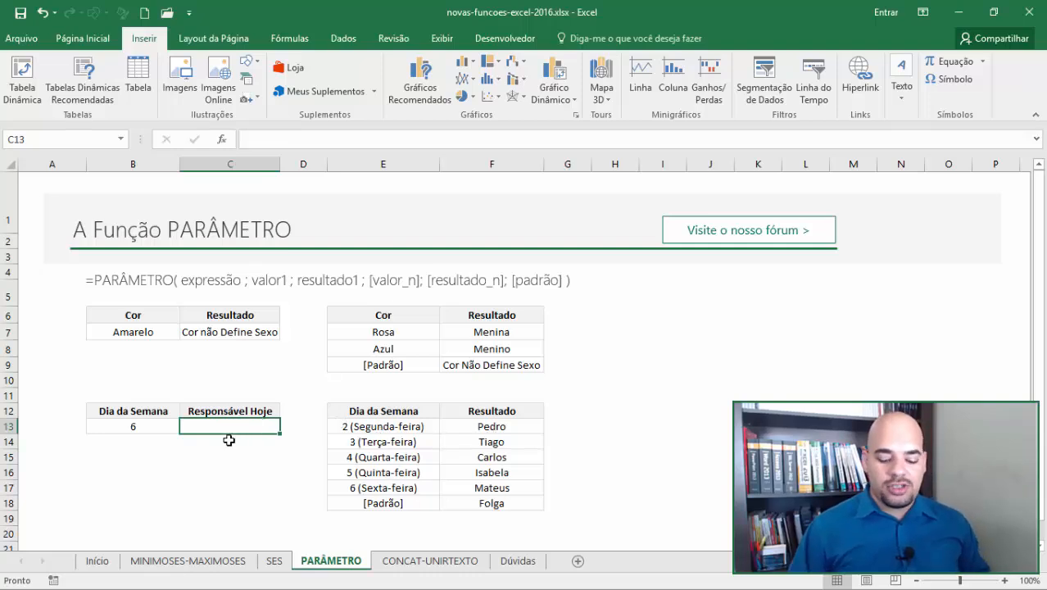
pyautogui.write('=PARA')
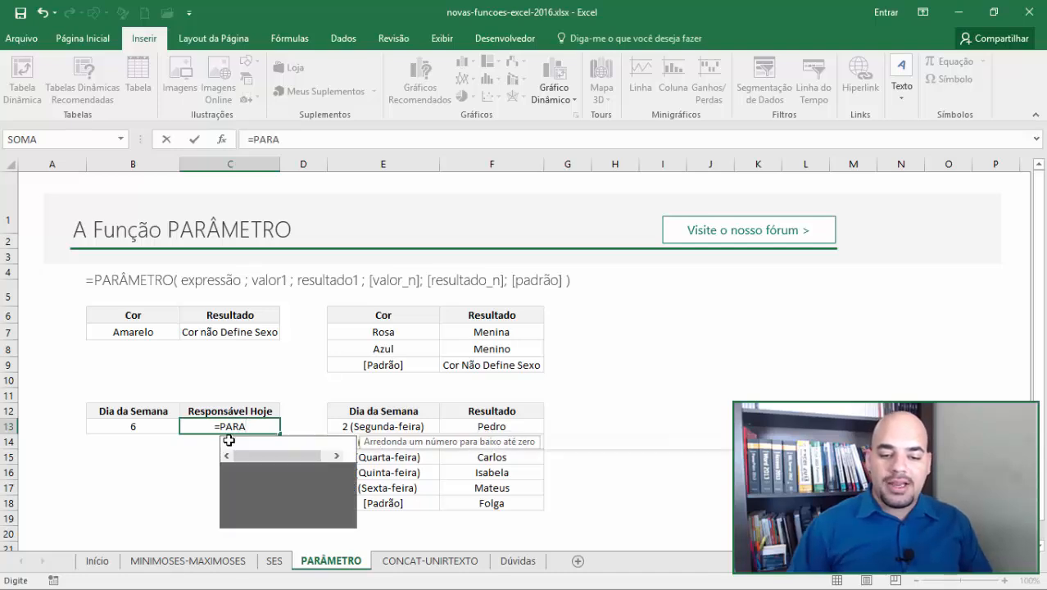
pyautogui.press('BackSpace')
pyautogui.write('Â')
pyautogui.press('Tab')
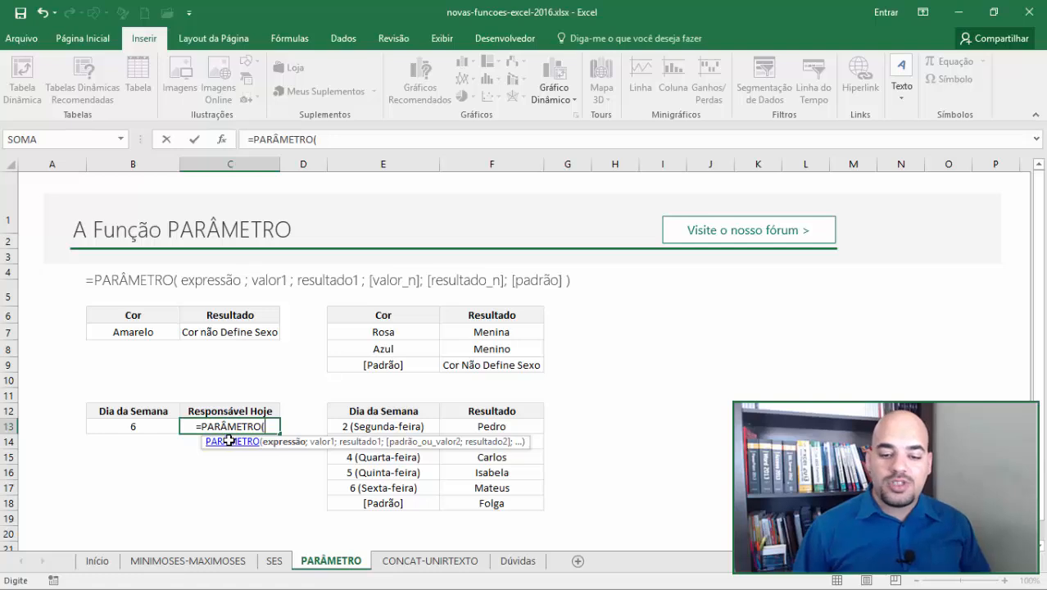
pyautogui.click(128, 426)
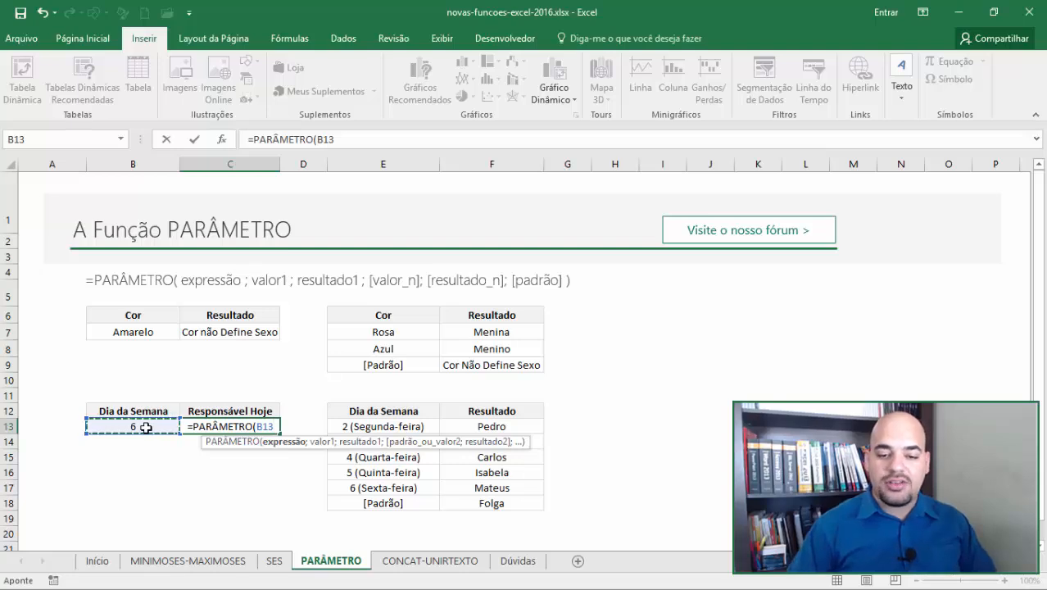
pyautogui.press('F8')
pyautogui.write(':')
pyautogui.press('BackSpace')
pyautogui.press('BackSpace')
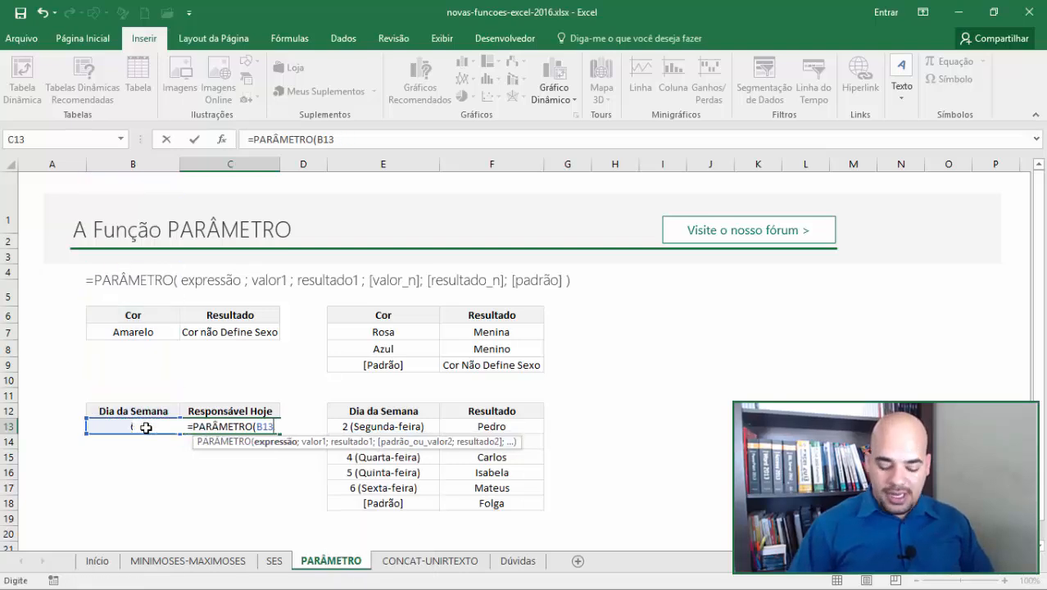
pyautogui.write('/')
pyautogui.press('BackSpace')
# Step: Add 2 as the first value in the C13 formula, with the name listed for Segunda-feira as its result
pyautogui.write(';1')
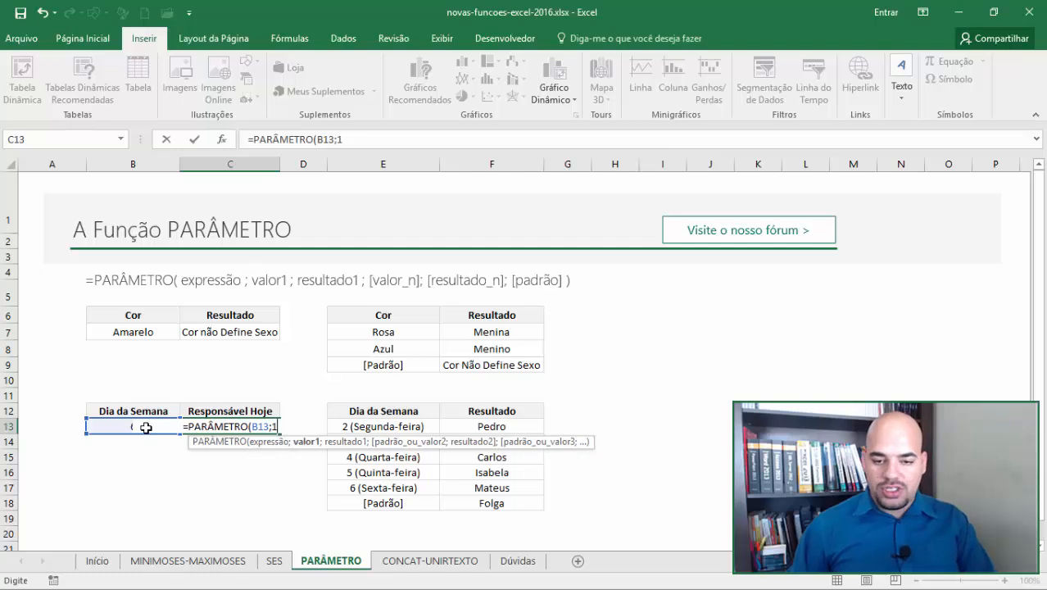
pyautogui.write(';"pED')
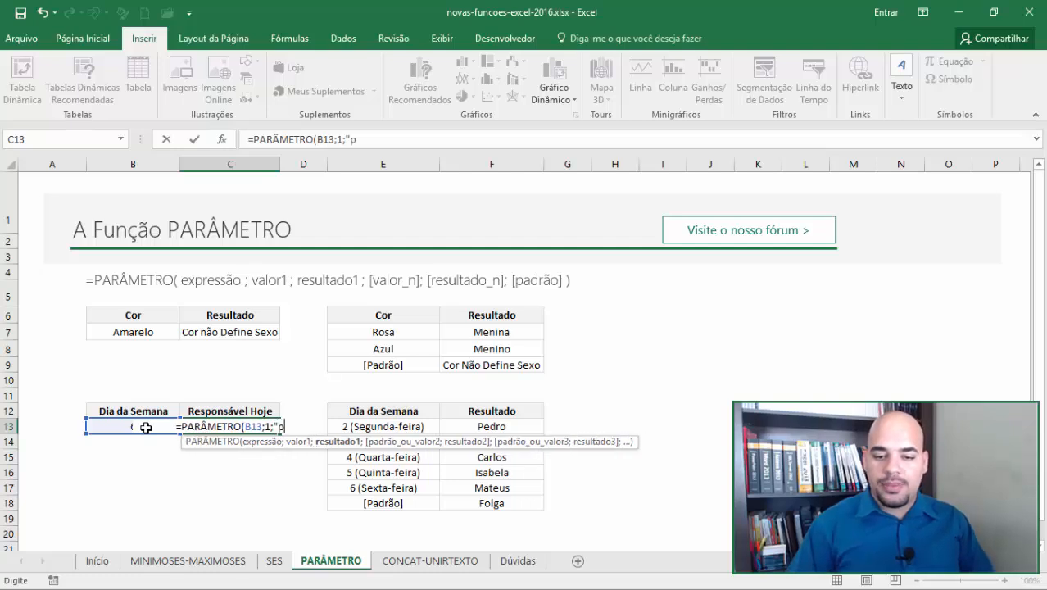
pyautogui.press('BackSpace')
pyautogui.press('BackSpace')
pyautogui.press('BackSpace')
pyautogui.press('BackSpace')
pyautogui.press('BackSpace')
pyautogui.press('BackSpace')
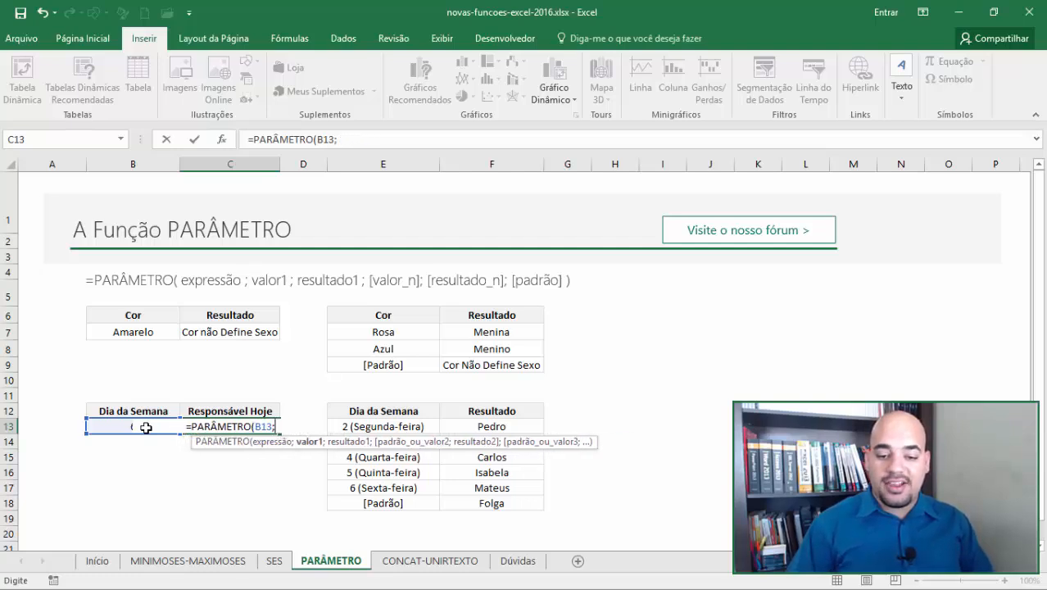
pyautogui.write('2;"')
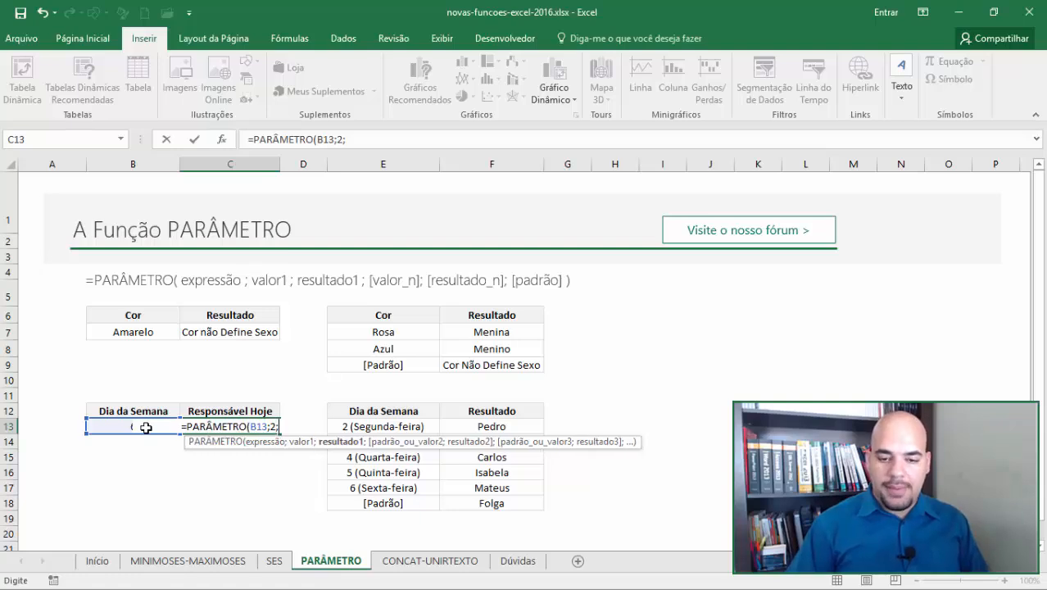
pyautogui.write('Pe')
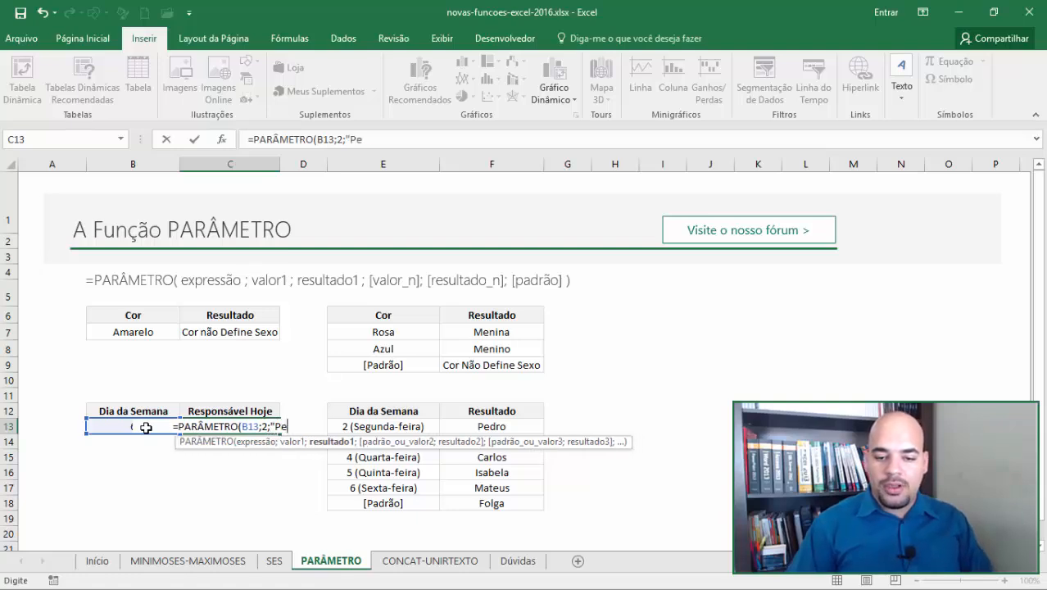
pyautogui.write('dro.;')
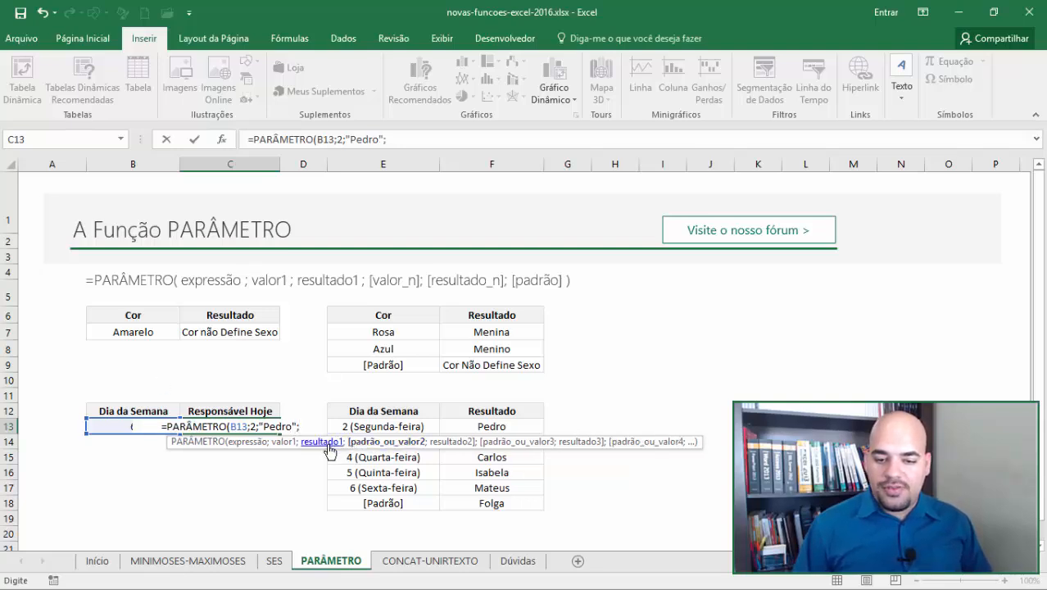
# Step: Add values 3 and 4 to the C13 formula, with the names listed for Terça-feira and Quarta-feira as their results
pyautogui.moveTo(331, 455); pyautogui.dragTo(297, 529)
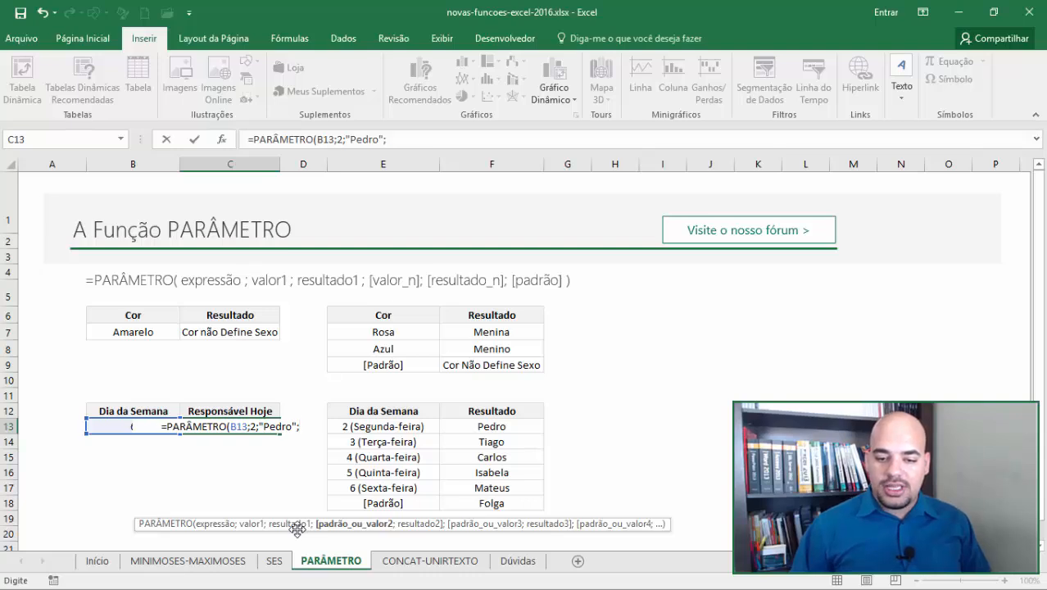
pyautogui.write('3;"T')
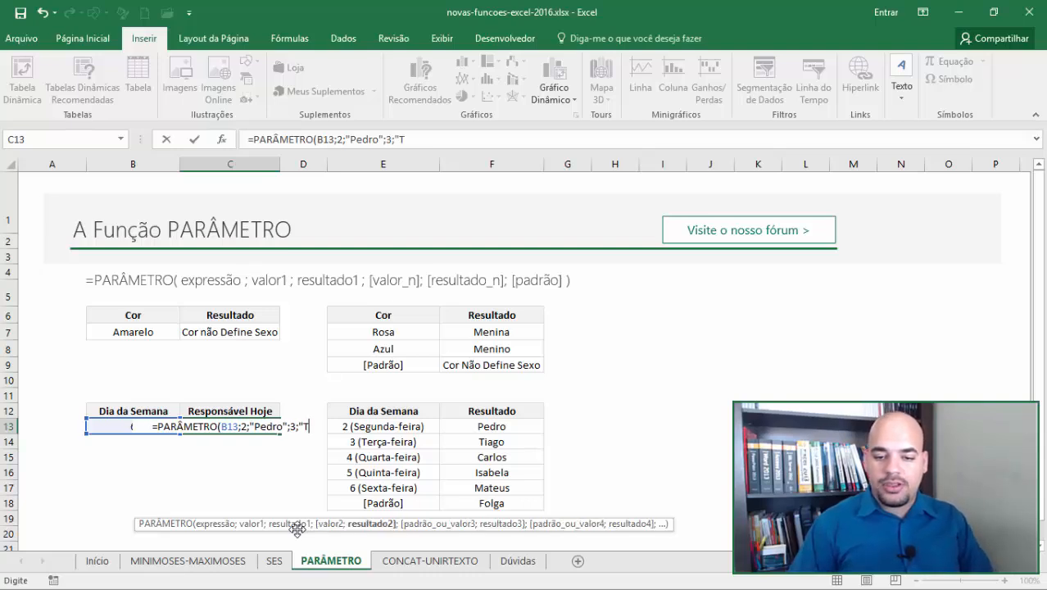
pyautogui.write('iago"')
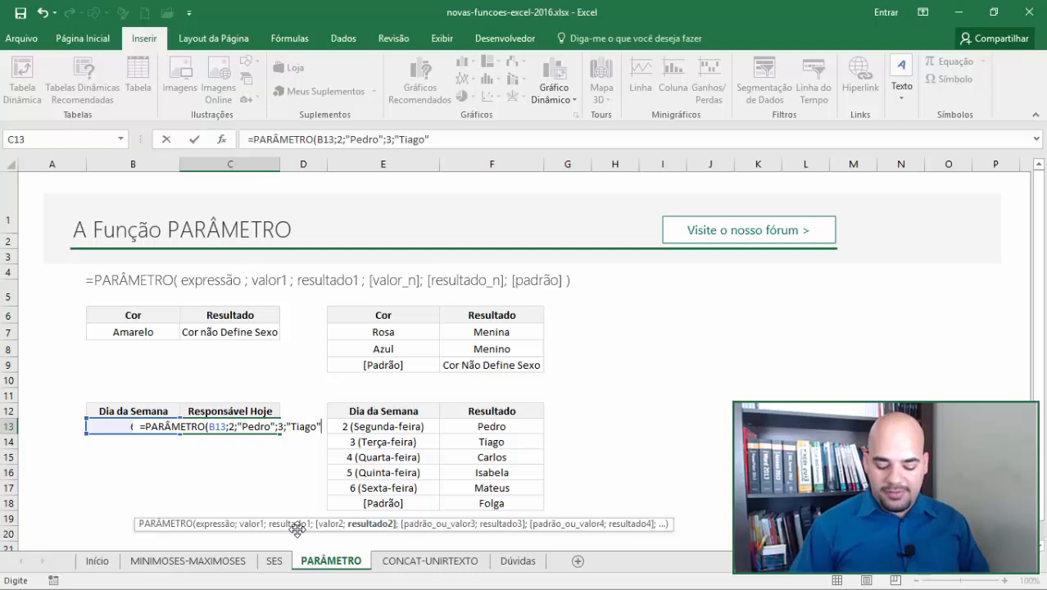
pyautogui.write(';4')
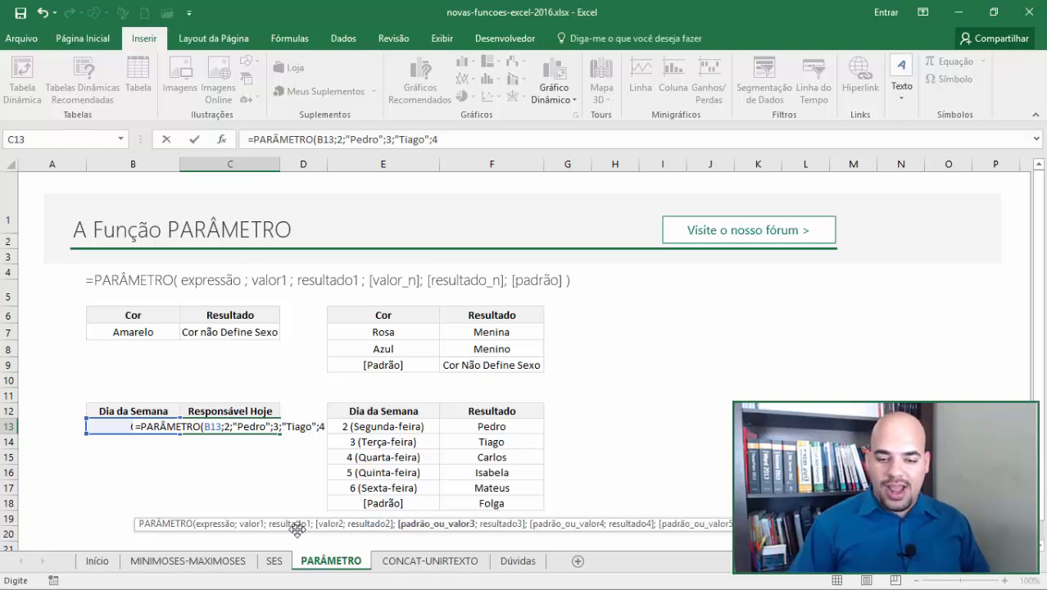
pyautogui.write(';"')
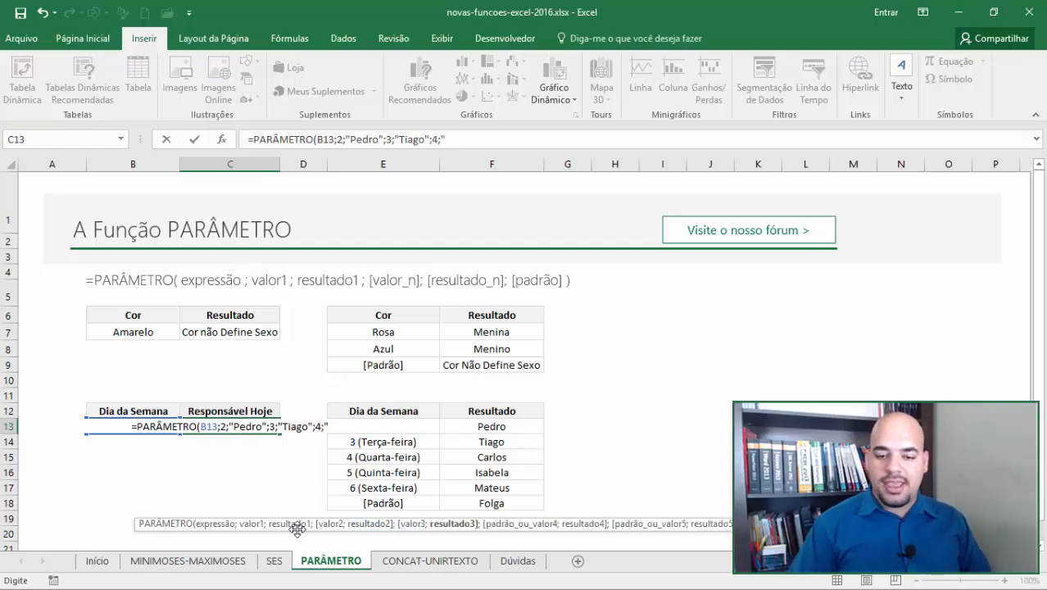
pyautogui.write('Carlos"')
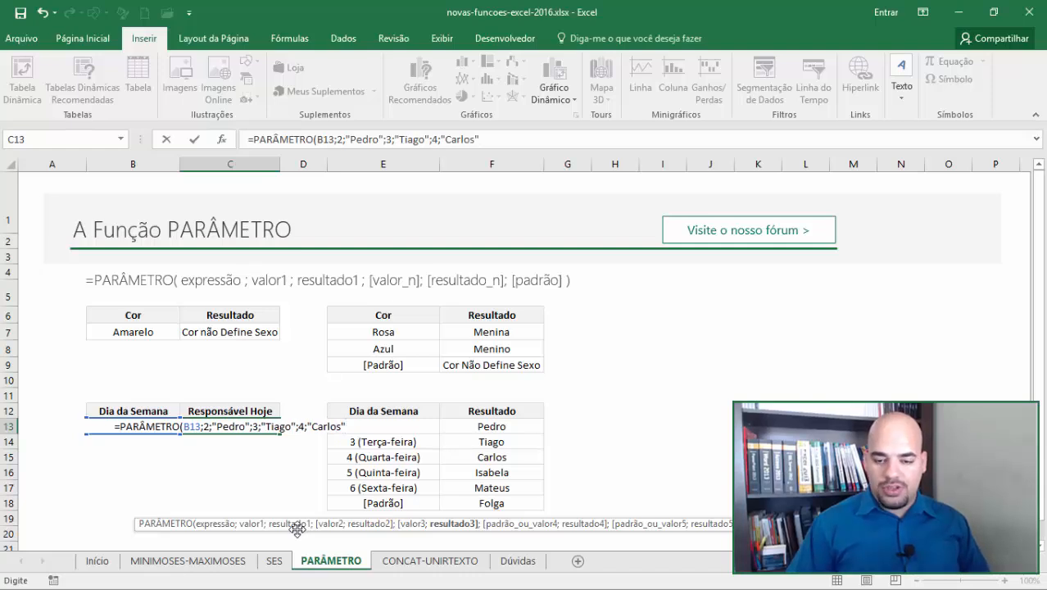
# Step: Add values 5 and 6 to the C13 formula, with the names of those responsible on Quinta-feira and Sexta-feira as results
pyautogui.write(';')
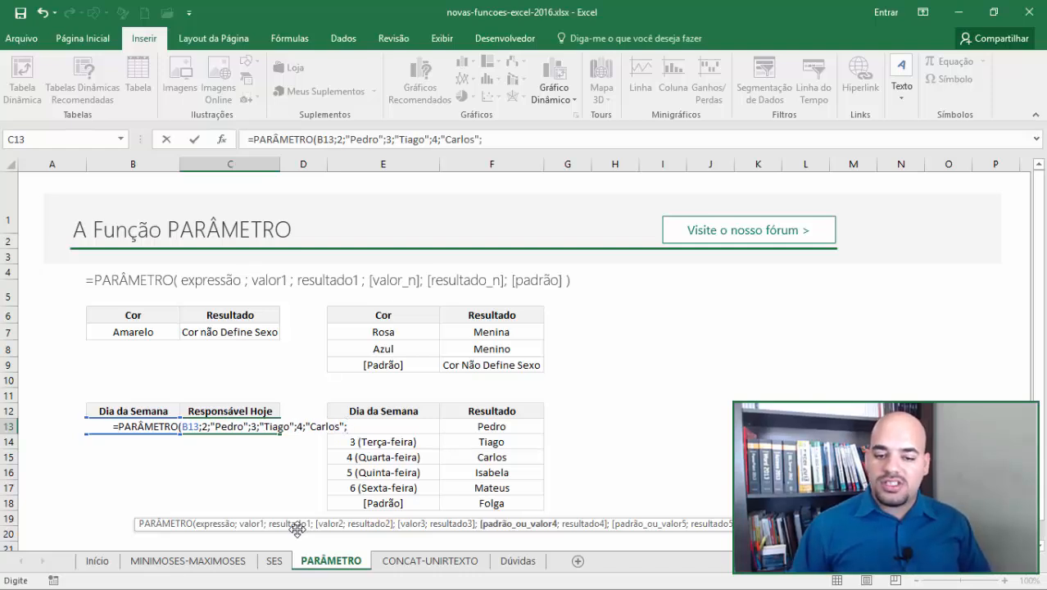
pyautogui.write('5')
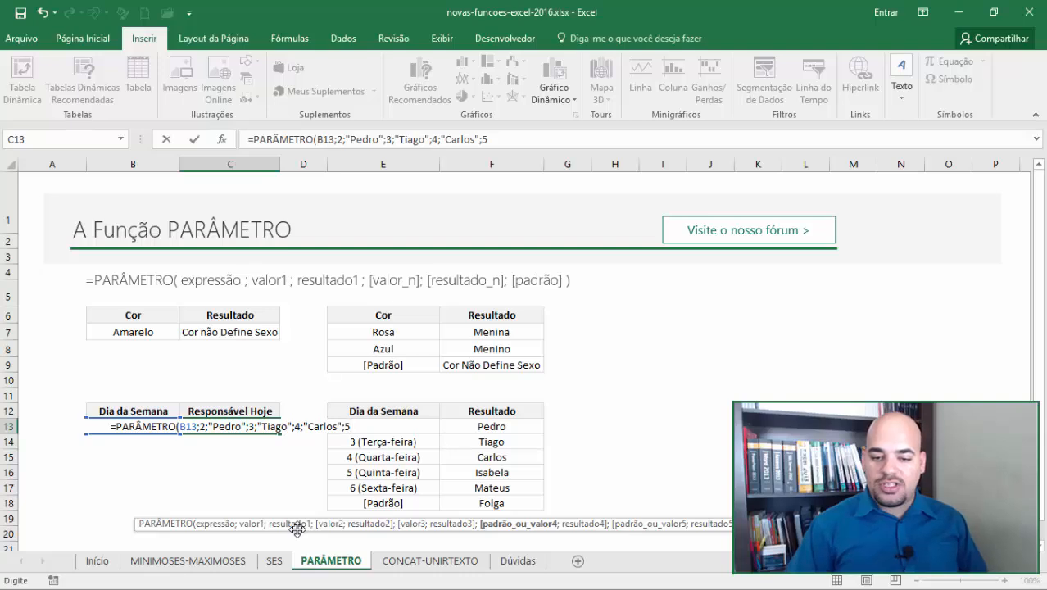
pyautogui.write(';"')
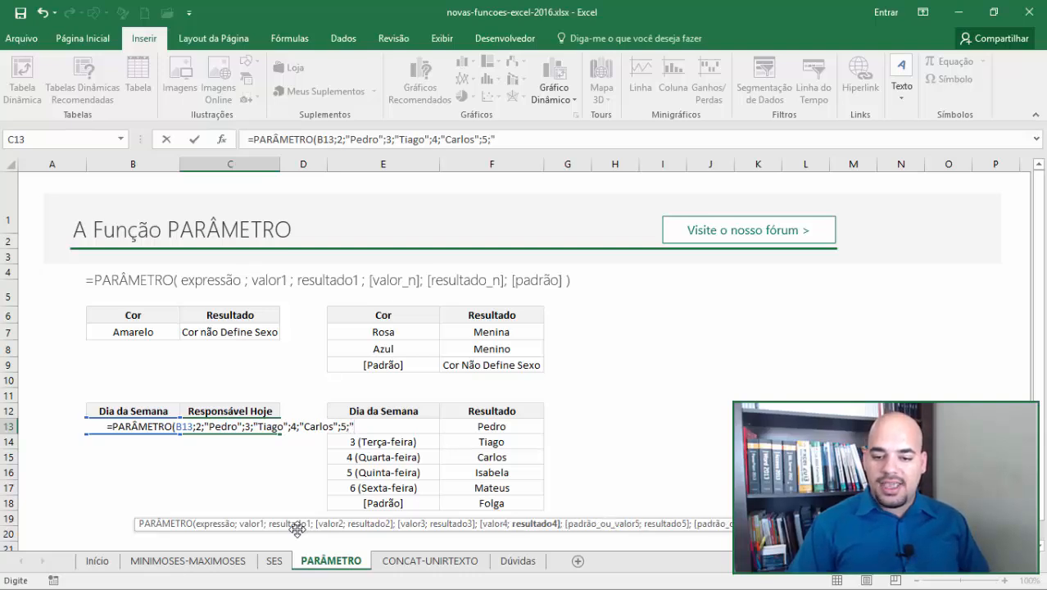
pyautogui.write('Isabela')
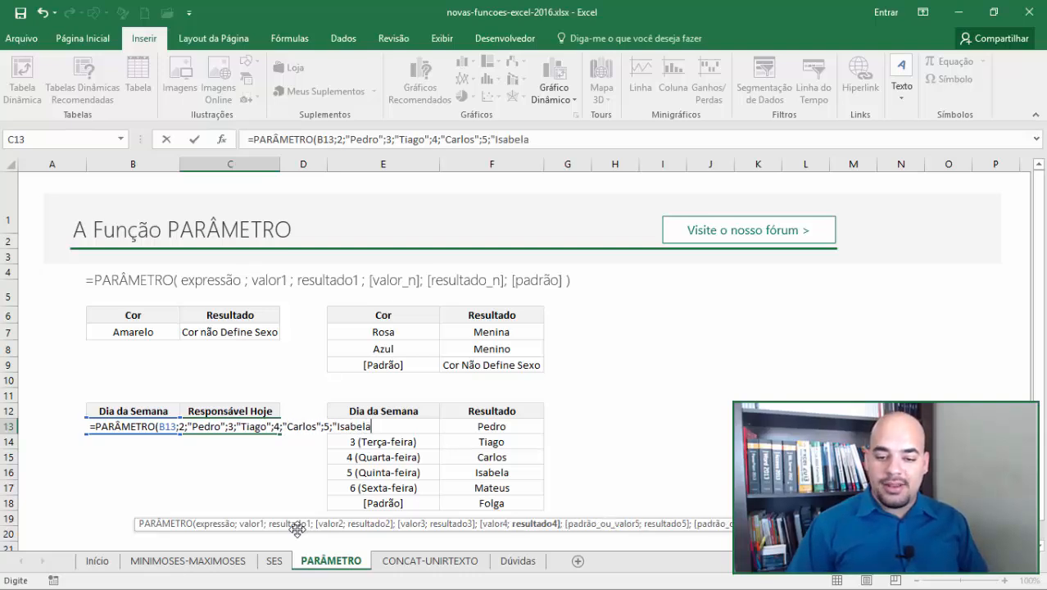
pyautogui.write('";6')
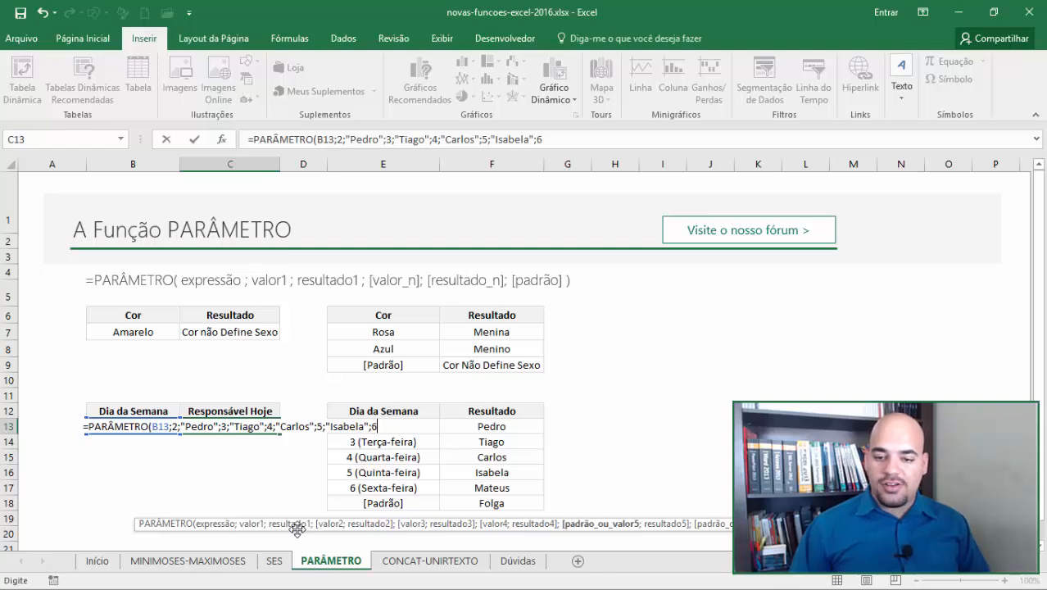
pyautogui.write(';"')
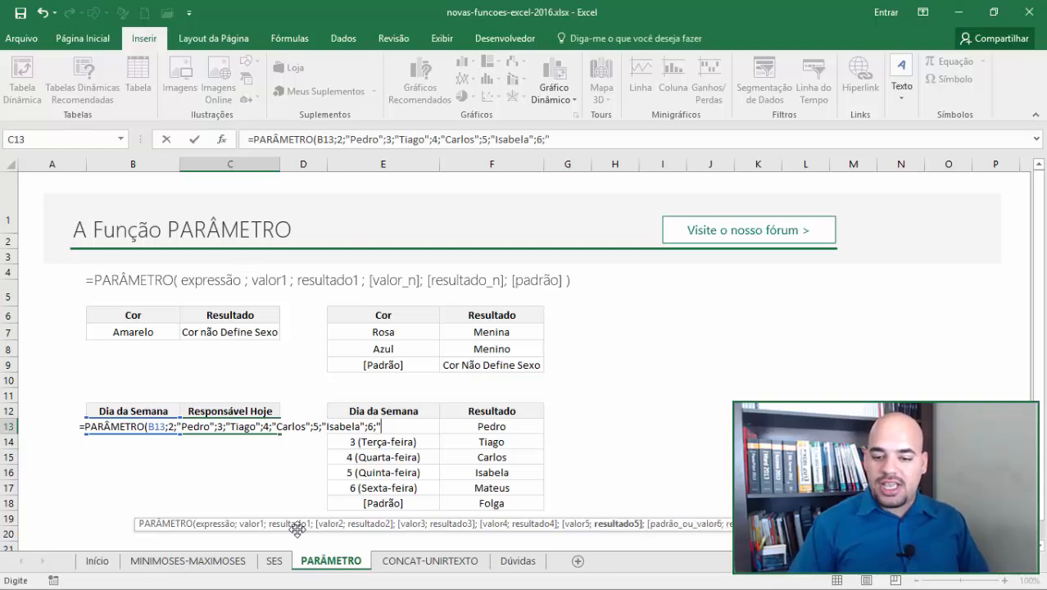
pyautogui.write('Matheus"')
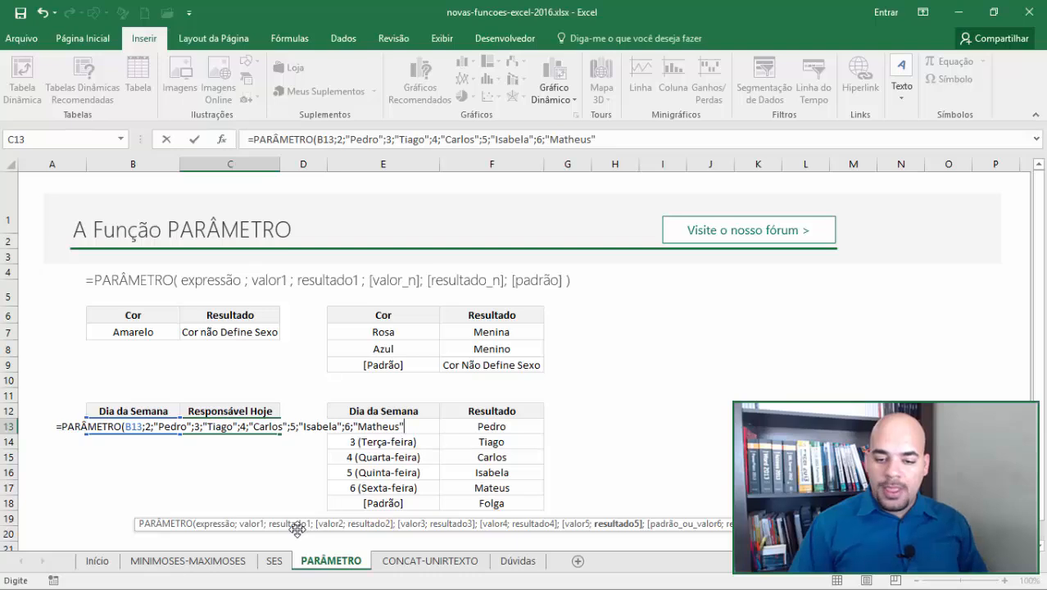
# Step: Complete the PARÂMETRO formula in C13 with "Folga" as the default result
pyautogui.write(';')
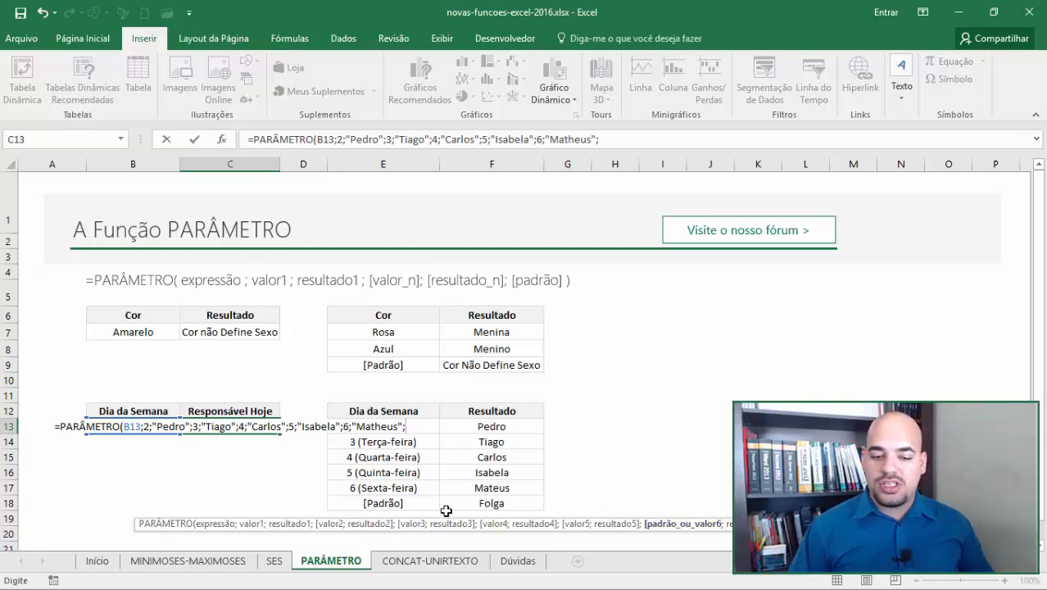
pyautogui.write('"Folga')
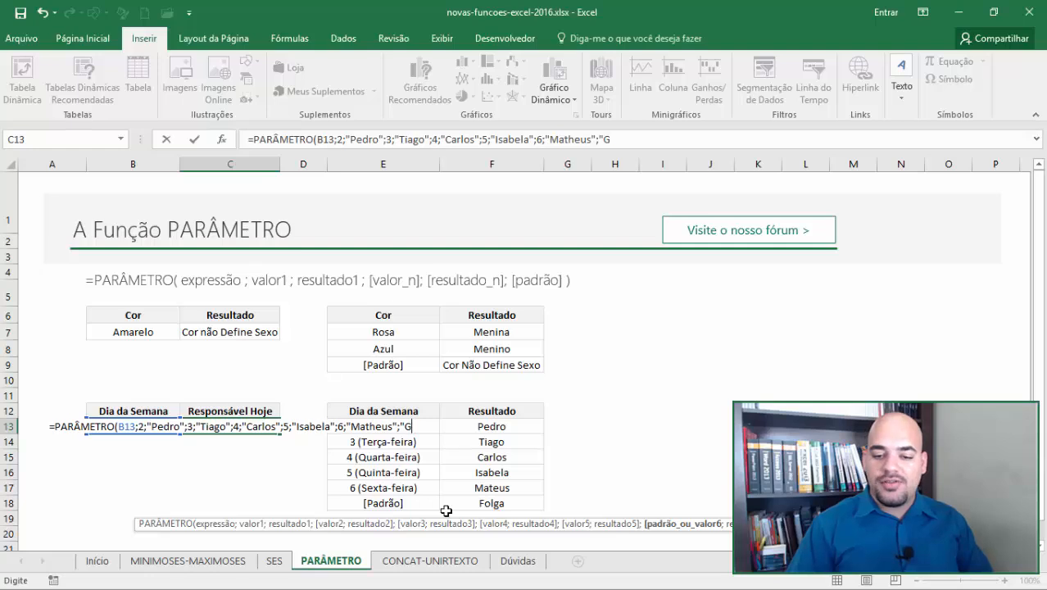
pyautogui.write('"')
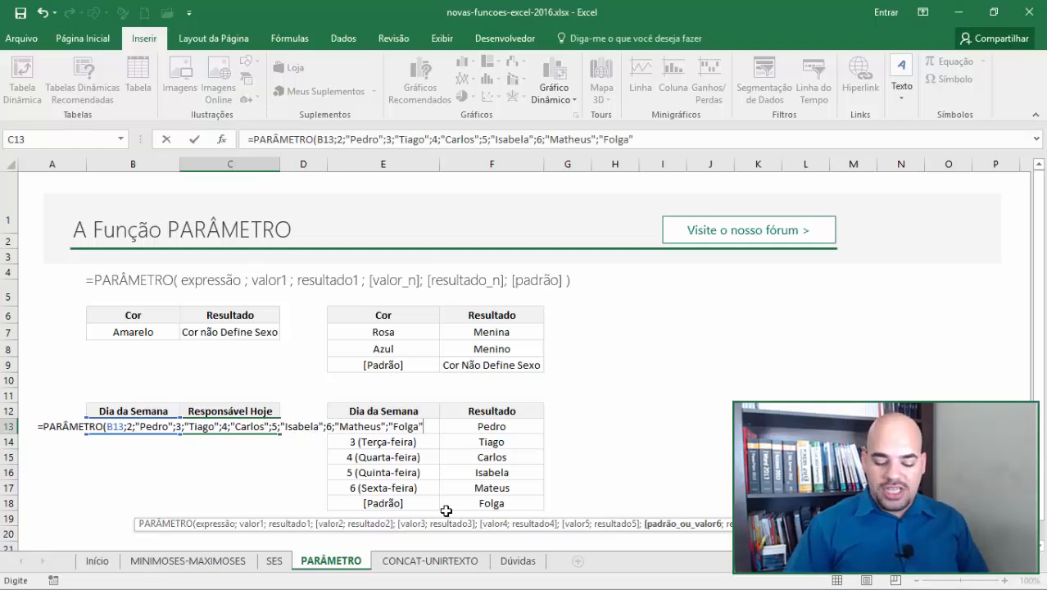
pyautogui.write(')')
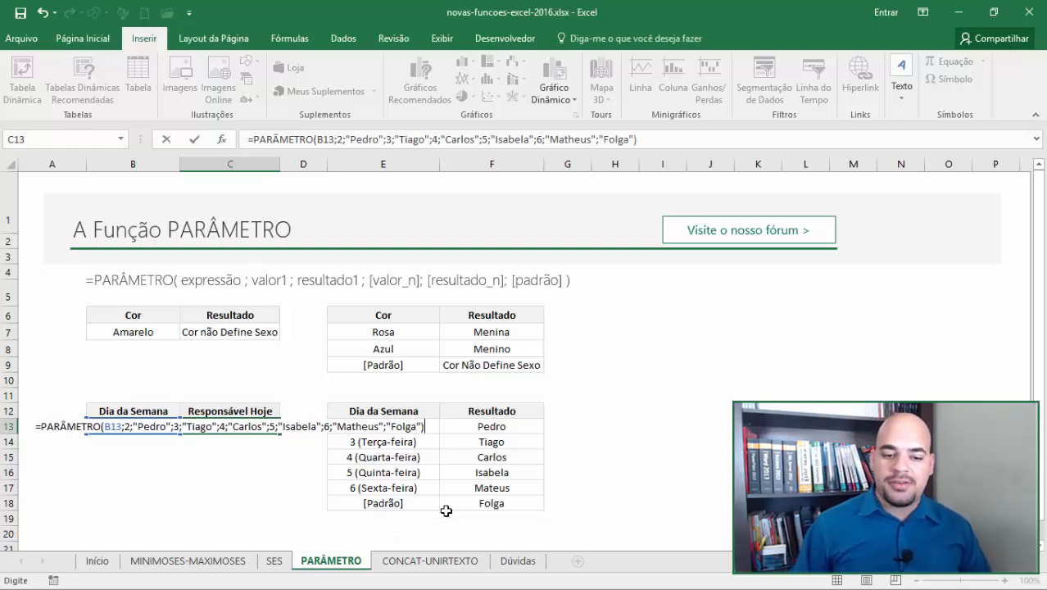
pyautogui.press('Return')
# Step: Inspect the weekday formula in B13 and the PARÂMETRO formula in C13
pyautogui.click(210, 427)
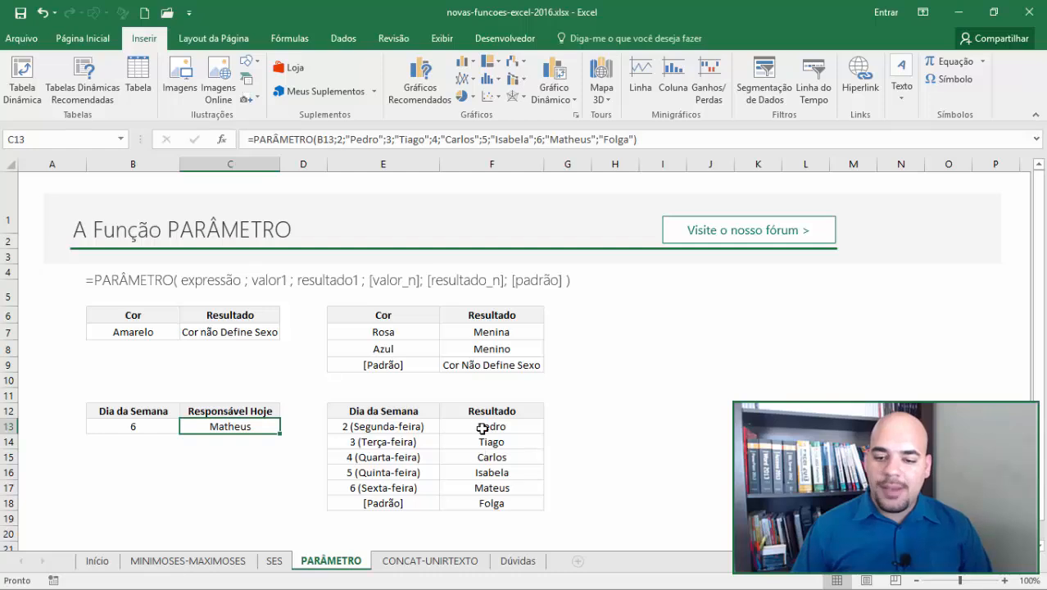
pyautogui.click(133, 423)
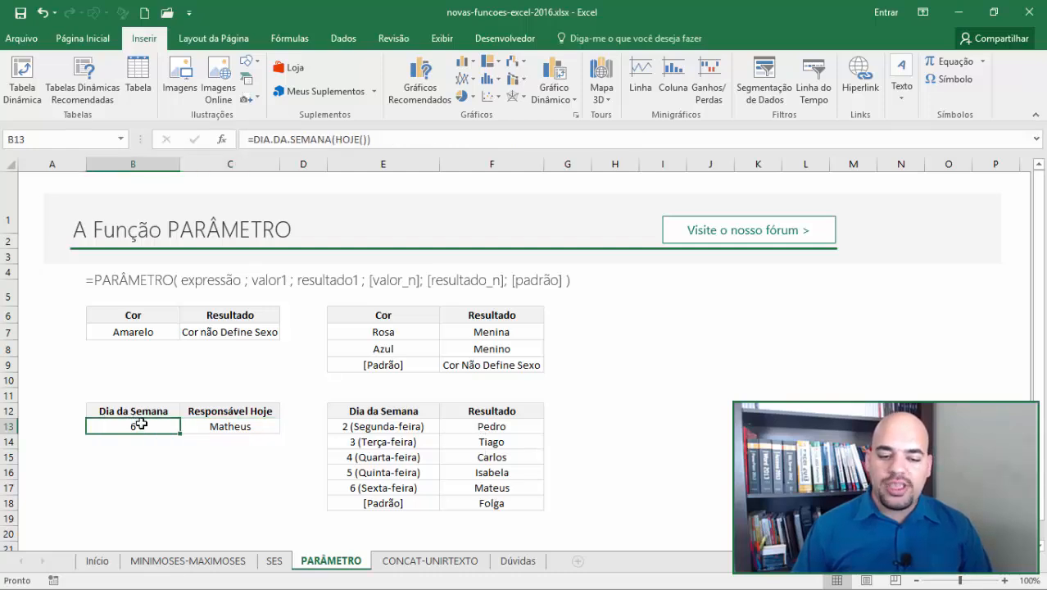
pyautogui.doubleClick(140, 424)
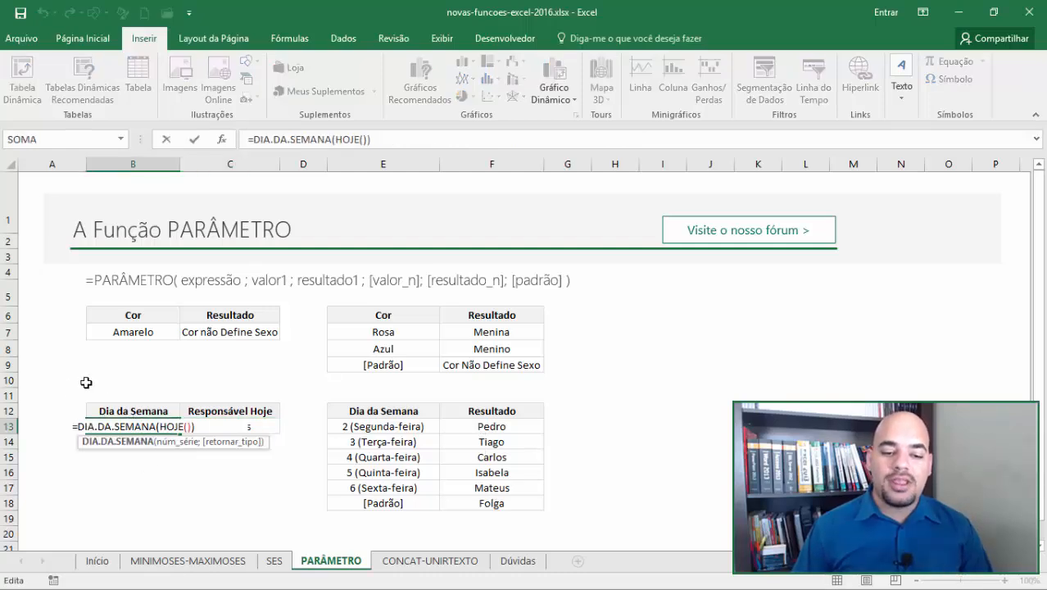
pyautogui.press('Return')
pyautogui.press('Up')
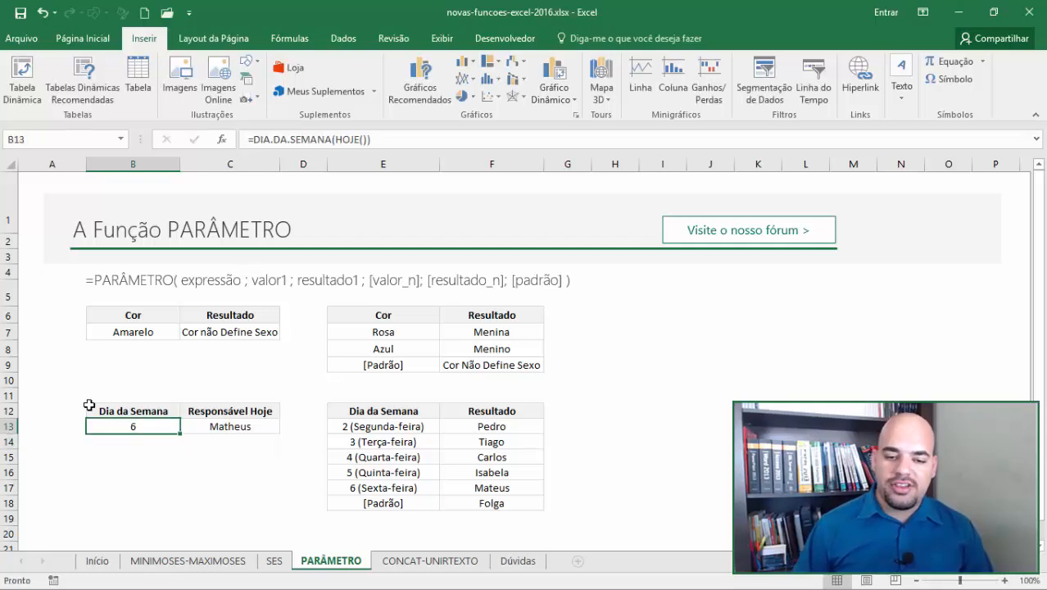
pyautogui.doubleClick(217, 425)
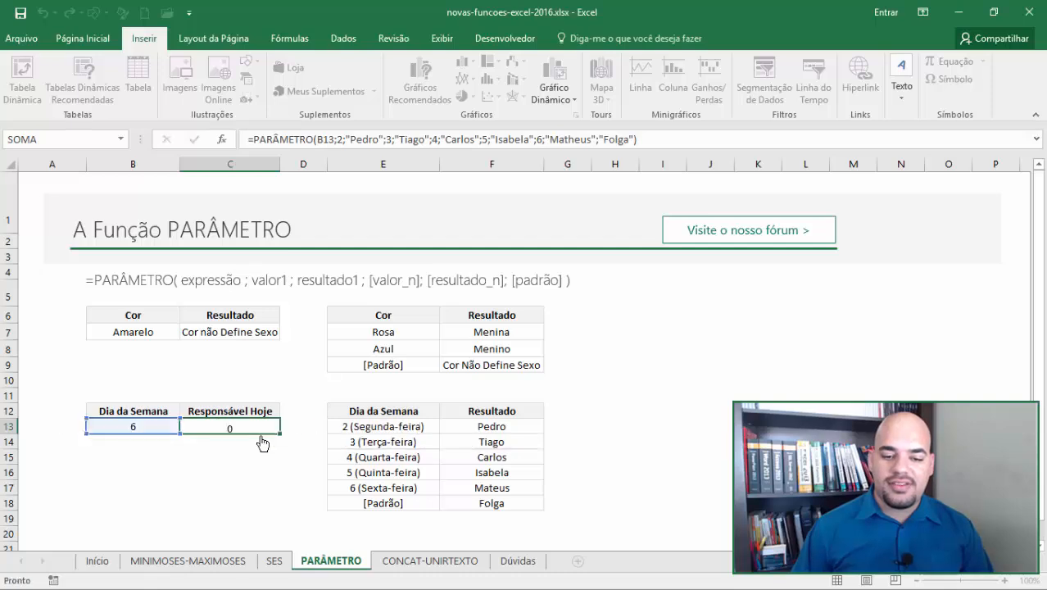
pyautogui.press('Escape')
# Step: Test the C13 formula by entering 5, 7 and finally 1 as Dia da Semana in B13
pyautogui.press('Left')
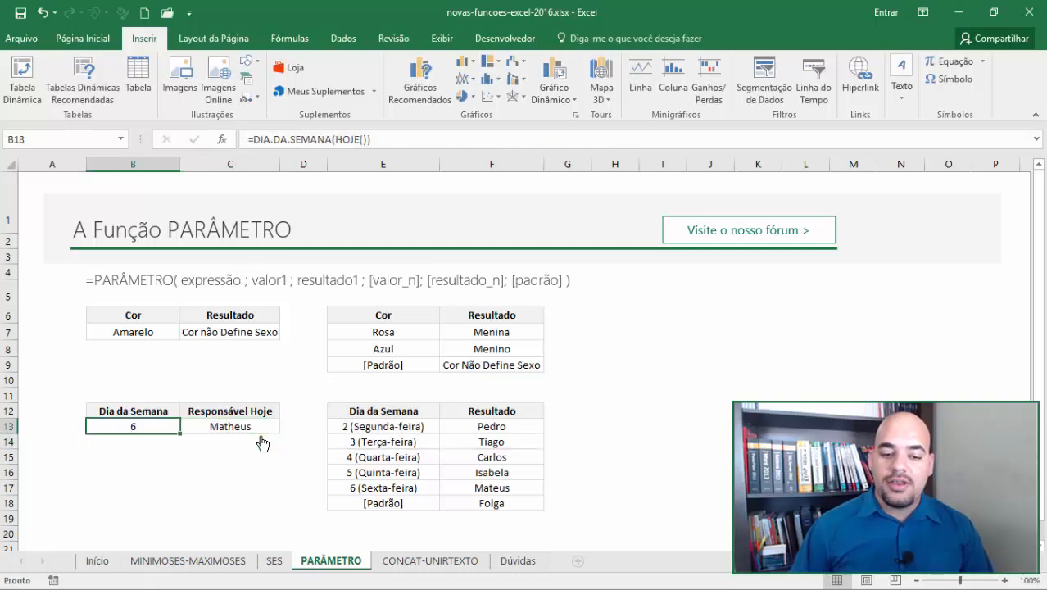
pyautogui.write('5')
pyautogui.press('Return')
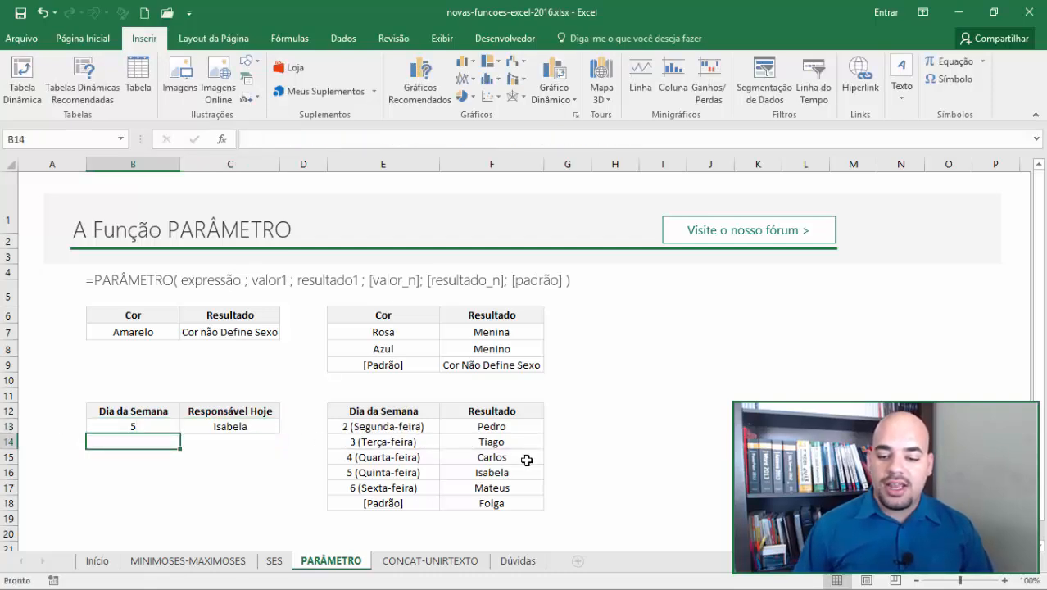
pyautogui.press('Up')
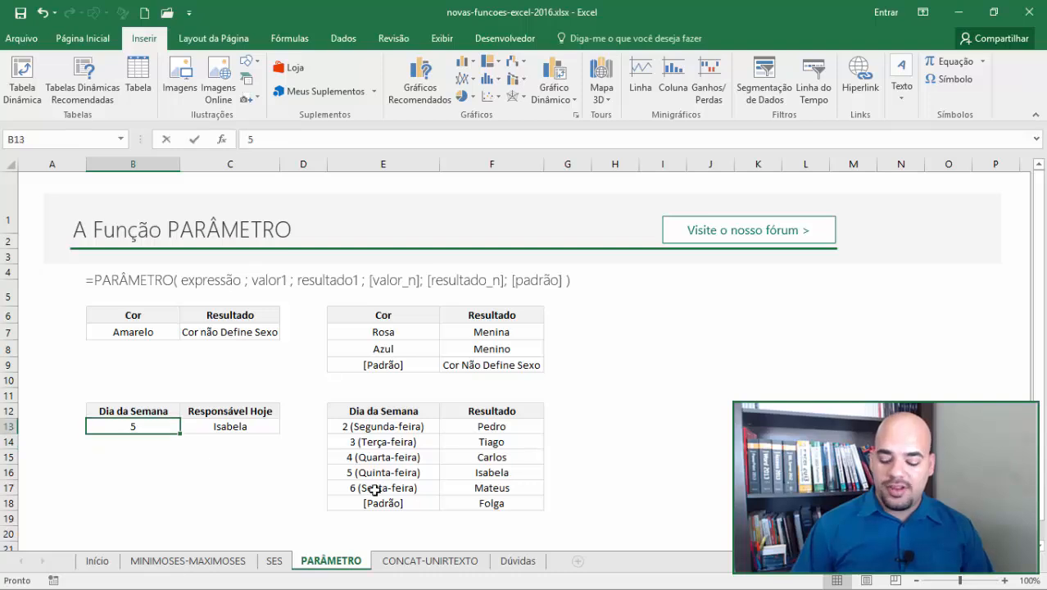
pyautogui.write('7')
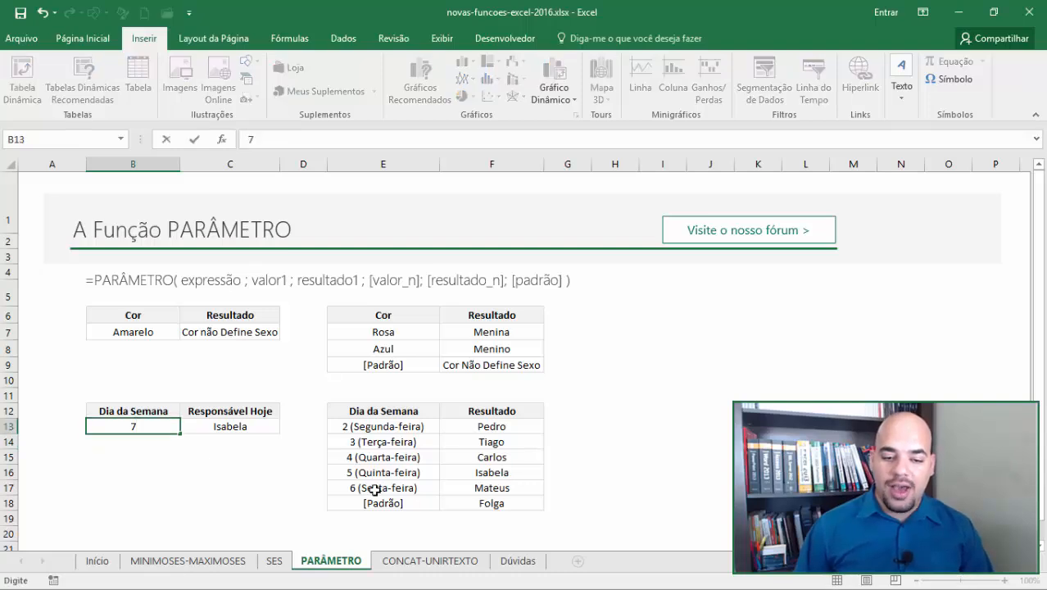
pyautogui.press('Return')
pyautogui.press('Up')
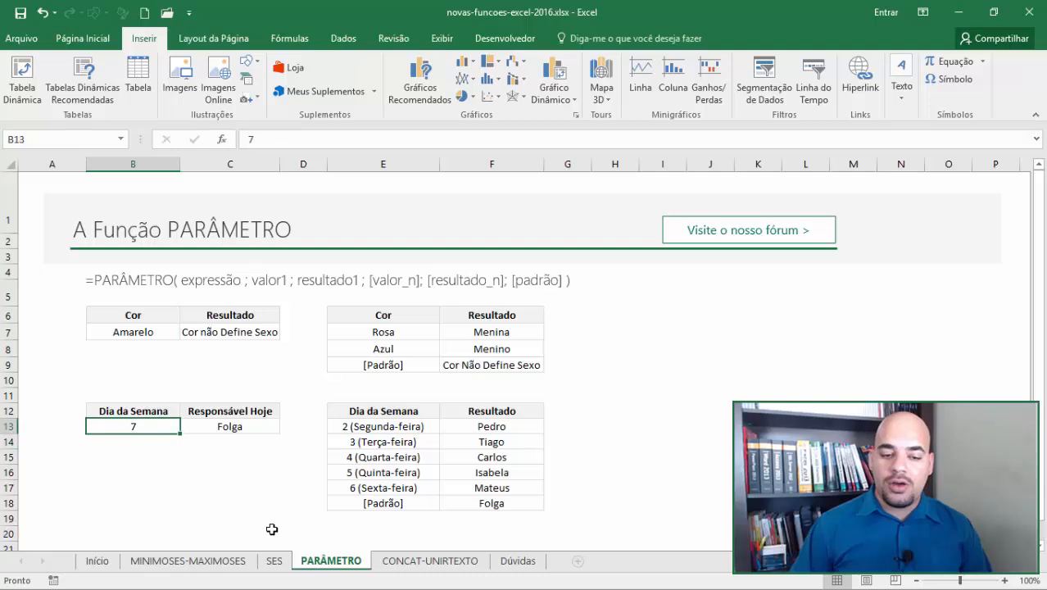
pyautogui.write('1')
pyautogui.press('Return')
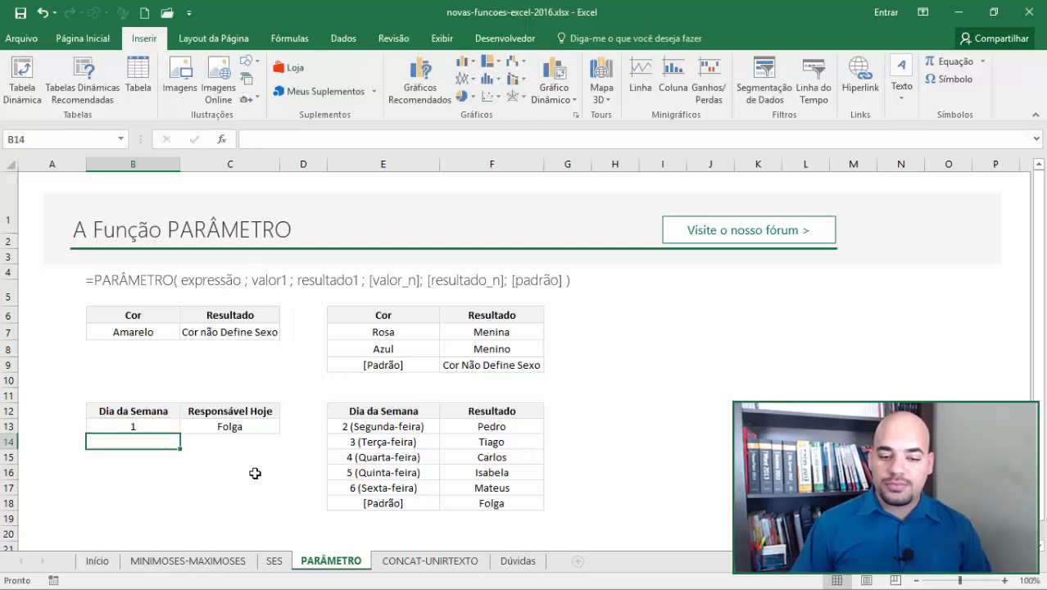
# Step: Compare the C13 formula with the [Padrão] row and the weekday values listed in E13:E17
pyautogui.click(244, 429)
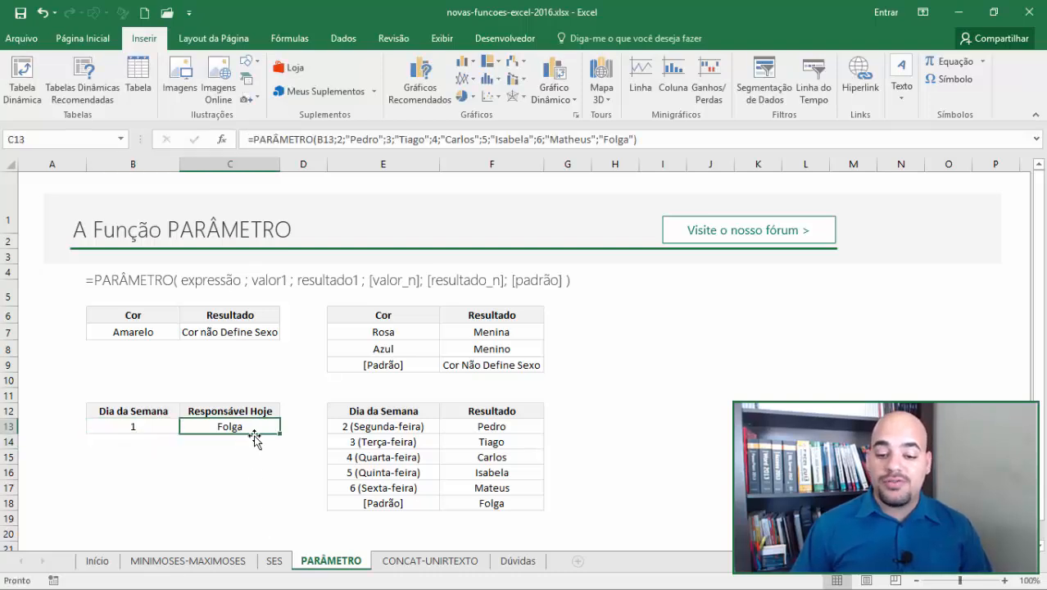
pyautogui.moveTo(390, 503); pyautogui.dragTo(462, 500)
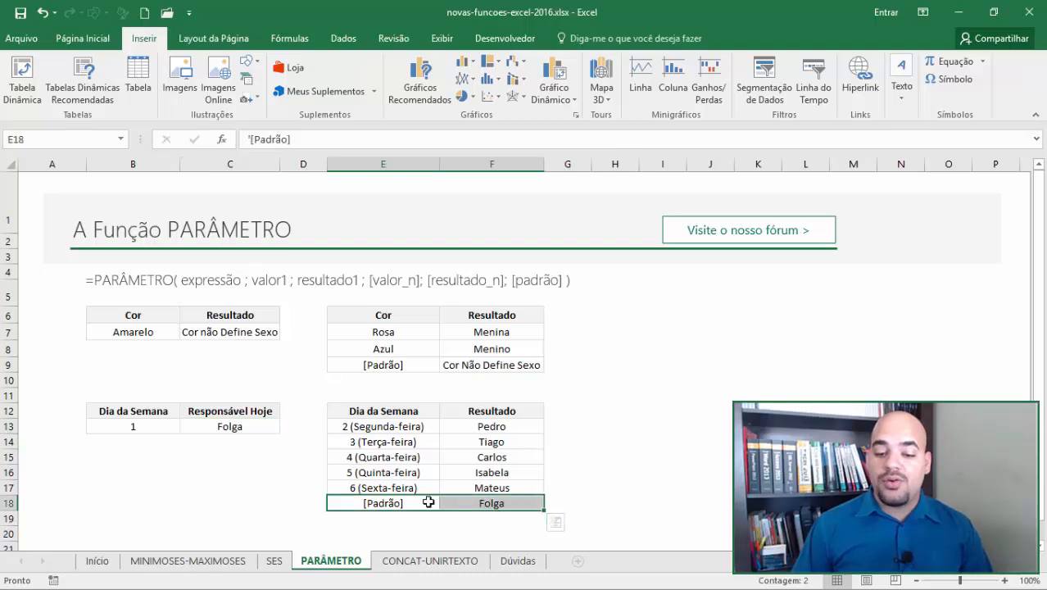
pyautogui.click(361, 430)
pyautogui.moveTo(361, 430); pyautogui.dragTo(371, 487)
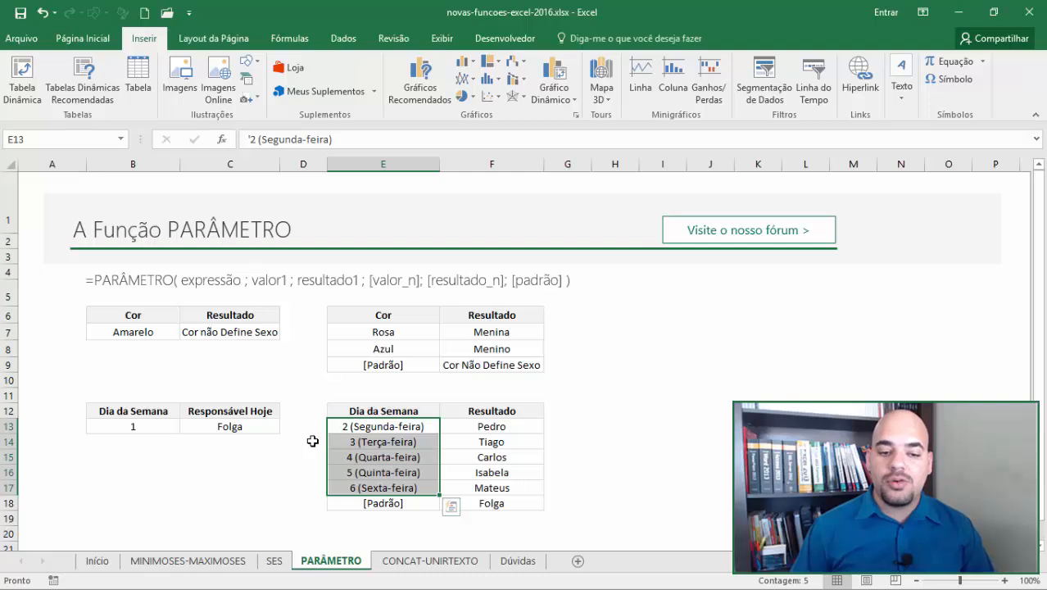
pyautogui.click(219, 421)
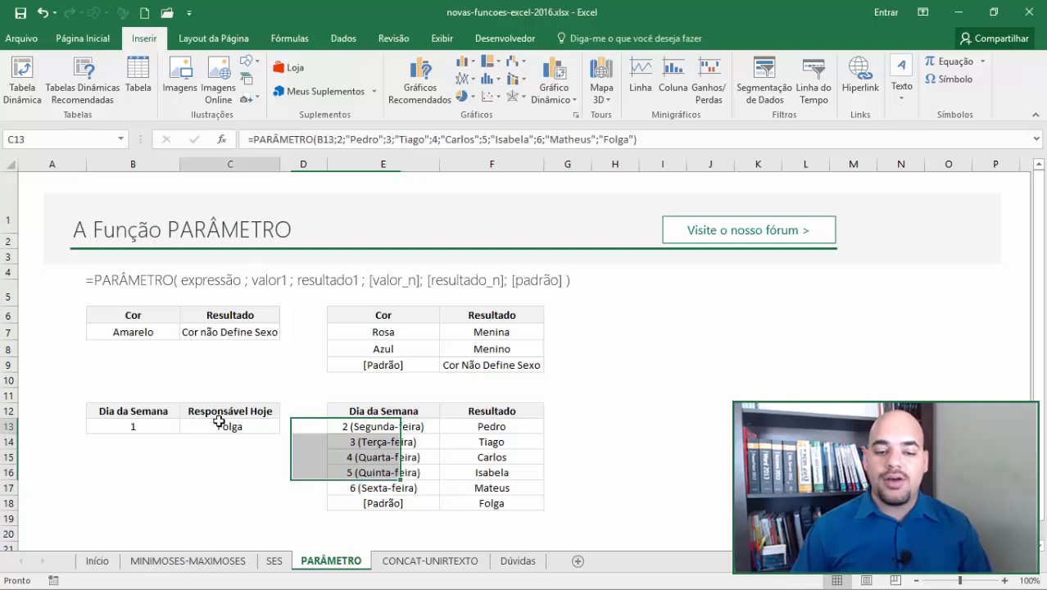
# Step: Clear the existing UNIRTEXTO result in H14 on the CONCAT-UNIRTEXTO sheet
pyautogui.click(416, 562)
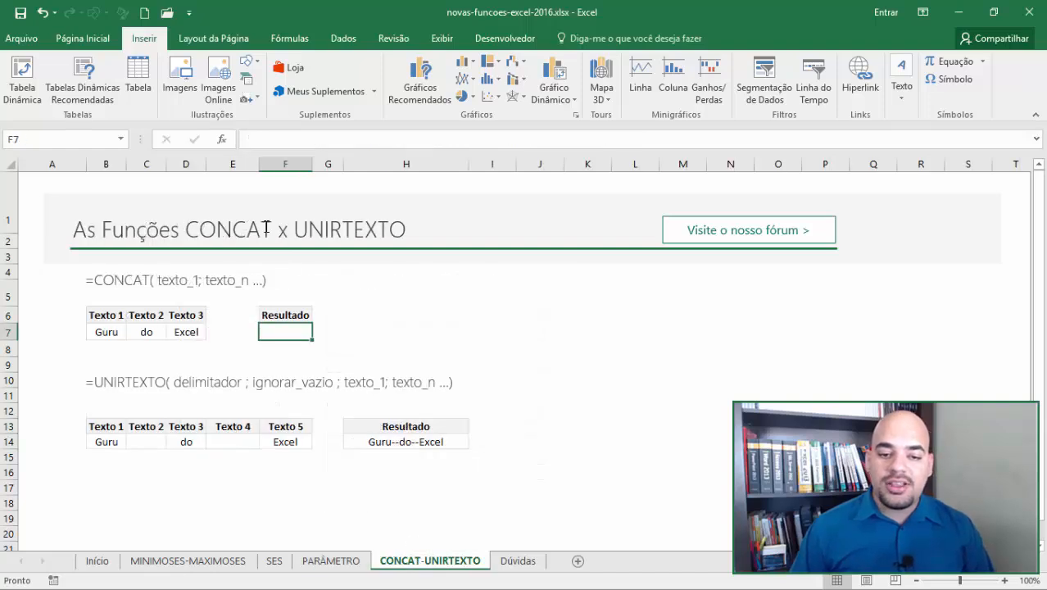
pyautogui.click(391, 441)
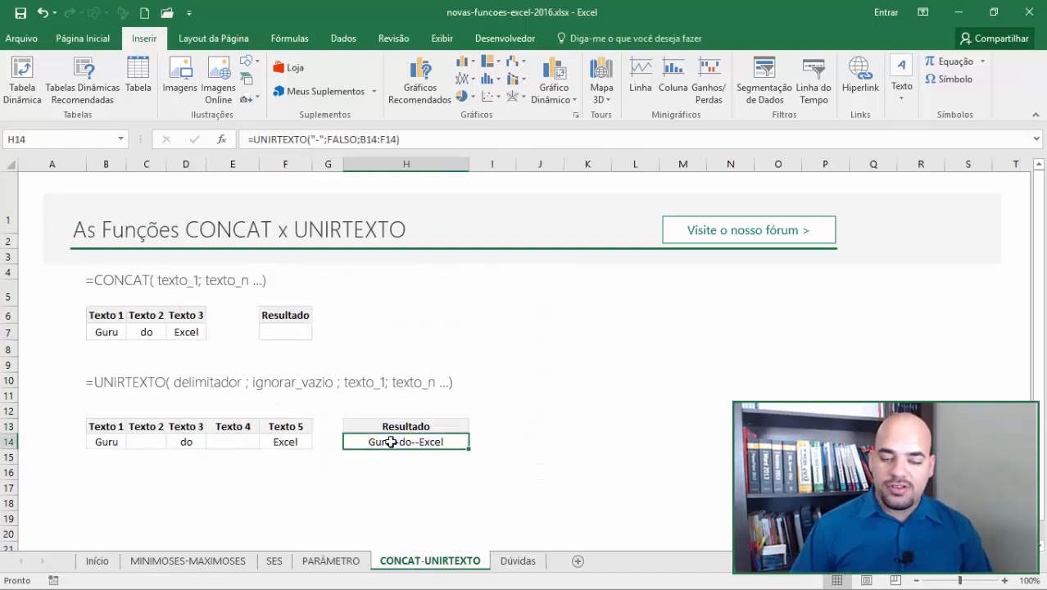
pyautogui.press('Delete')
# Step: Enter =CONCATENAR(B7;C7;D7) in F7 to join the three texts with the older function
pyautogui.press('Up')
pyautogui.press('Up')
pyautogui.press('Up')
pyautogui.press('Left')
pyautogui.press('Left')
pyautogui.press('Up')
pyautogui.press('Up')
pyautogui.press('Up')
pyautogui.press('Up')
pyautogui.press('Up')
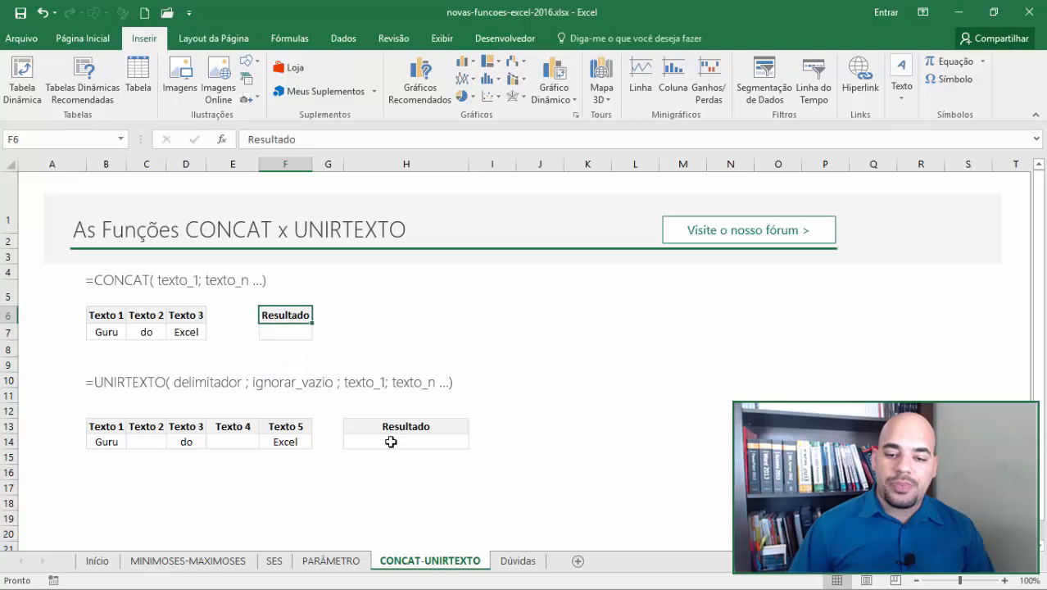
pyautogui.press('Down')
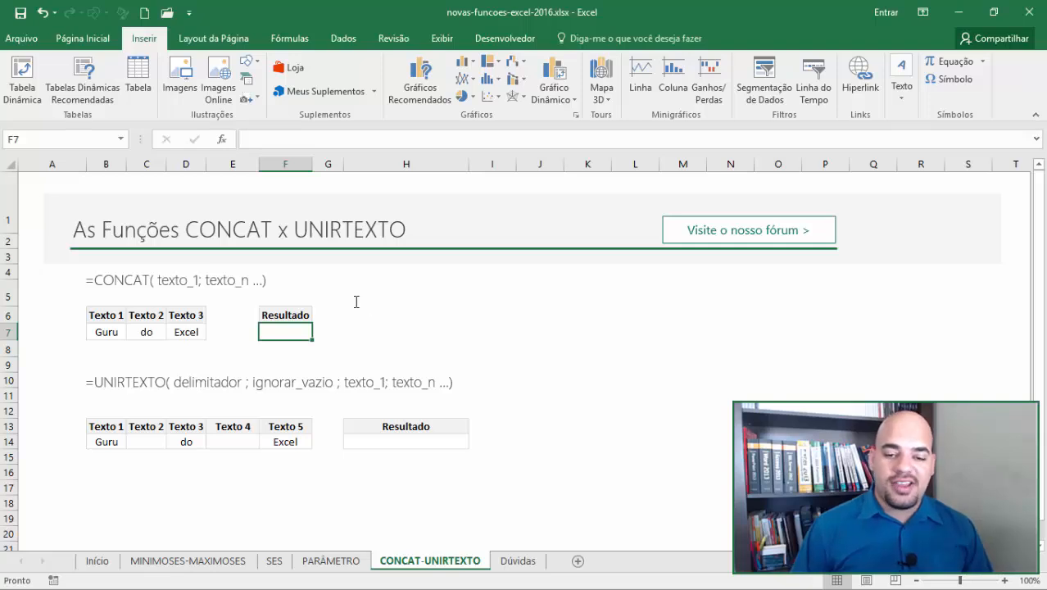
pyautogui.write('=CO')
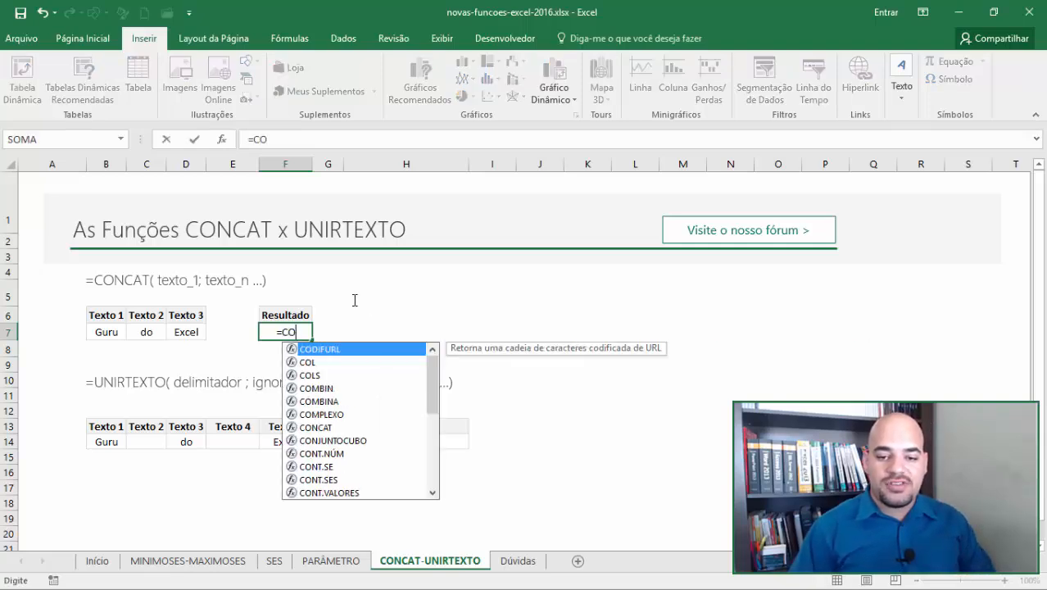
pyautogui.write('NCATE')
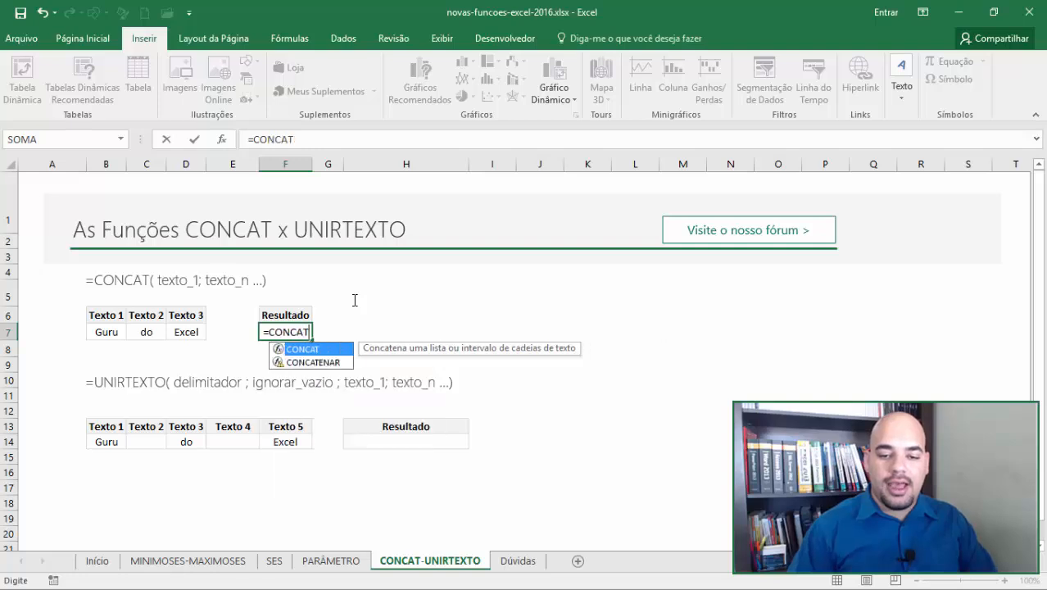
pyautogui.press('Tab')
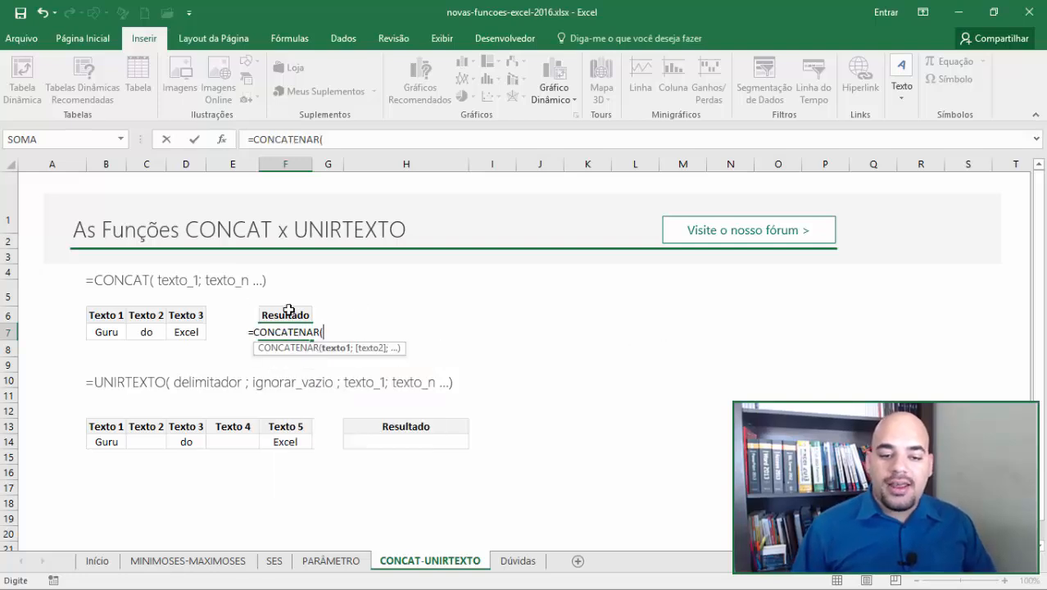
pyautogui.click(110, 332)
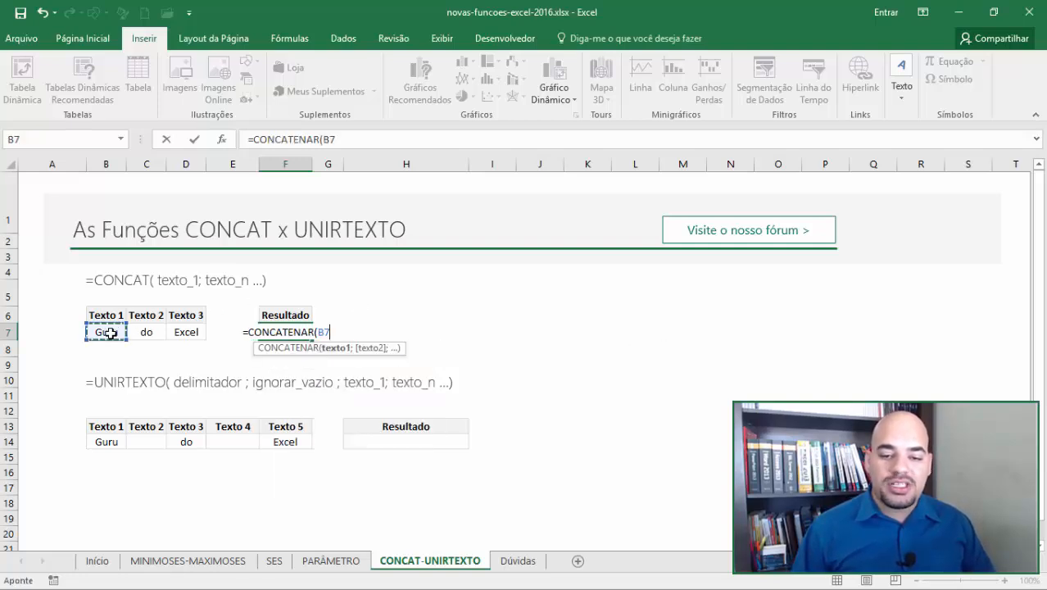
pyautogui.write(';')
pyautogui.click(147, 331)
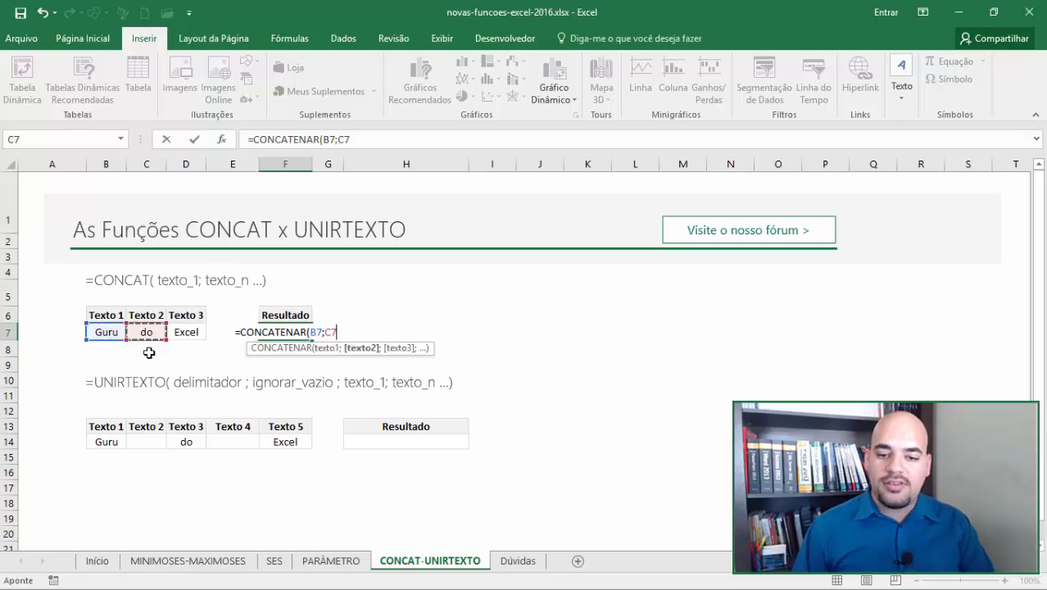
pyautogui.write(';')
pyautogui.click(188, 331)
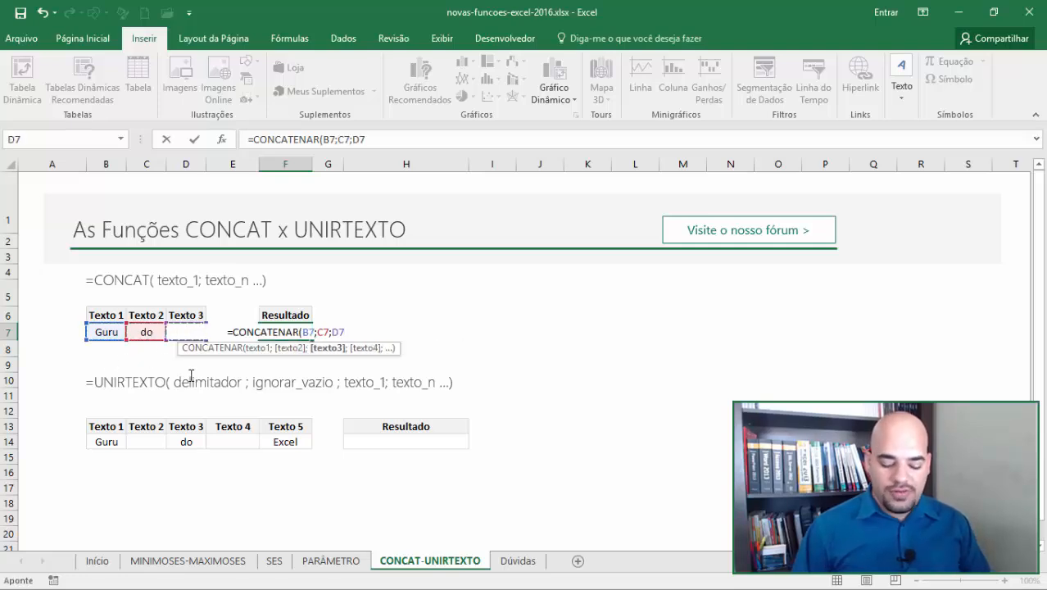
pyautogui.write(')')
pyautogui.hotkey('ctrl', 'Return')
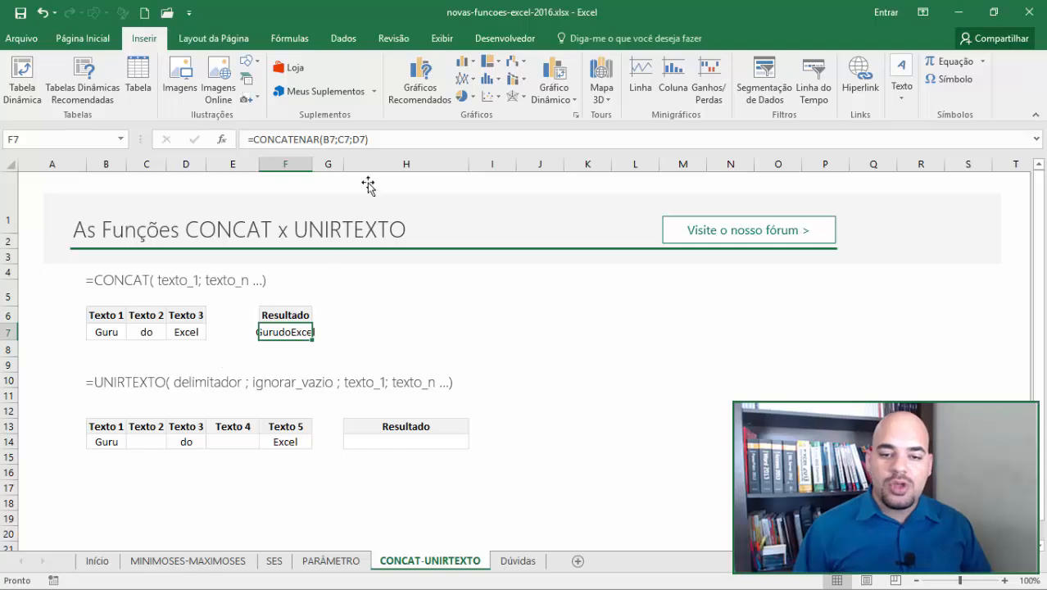
# Step: Autofit column F and replace the formula in F7 with =CONCAT(B7;C7;D7)
pyautogui.doubleClick(312, 164)
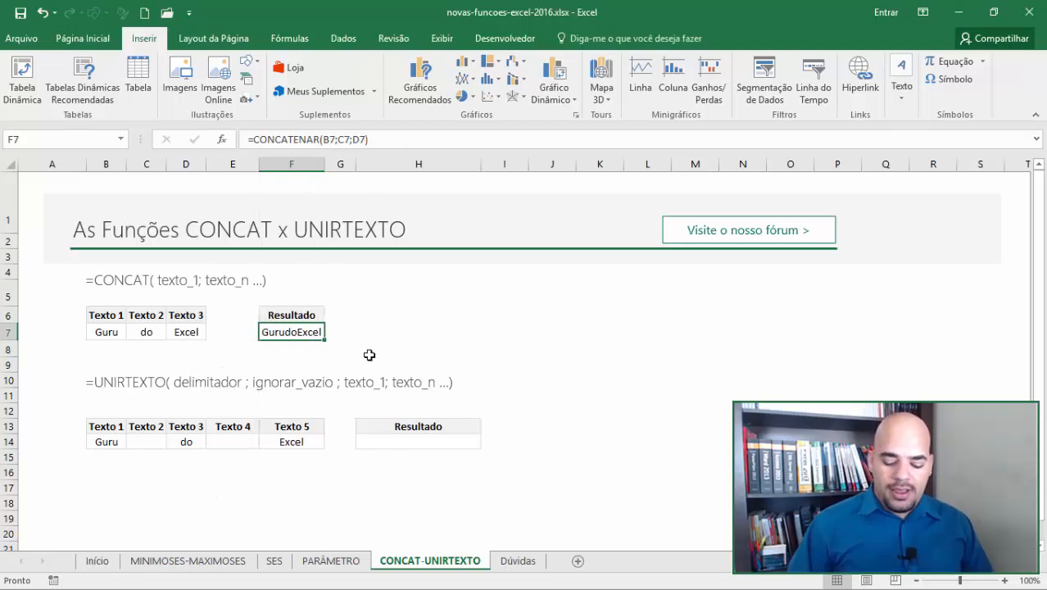
pyautogui.press('Delete')
pyautogui.write('=CONCAT(')
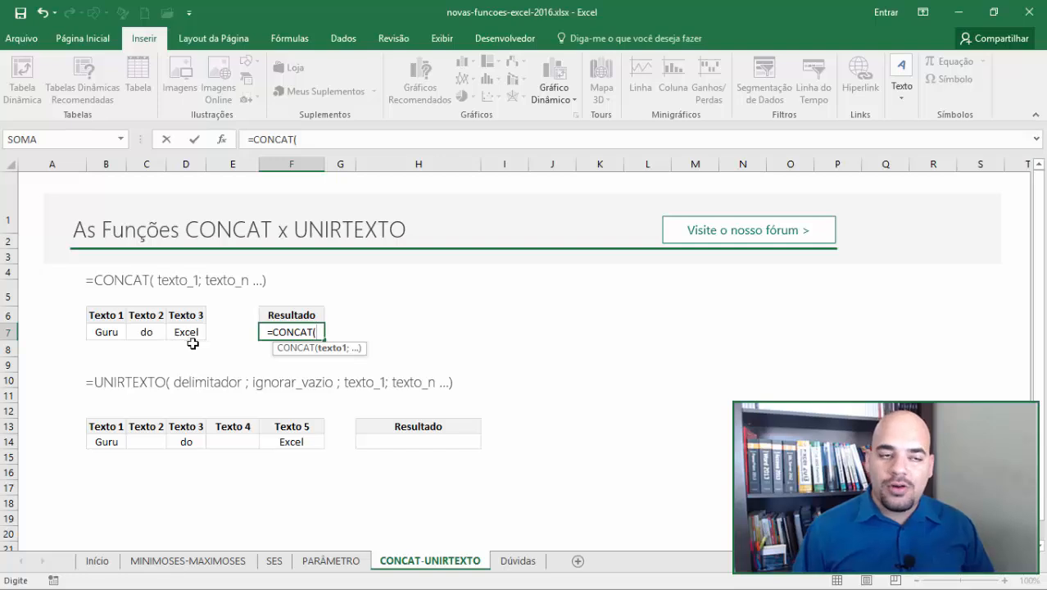
pyautogui.click(107, 332)
pyautogui.write(';')
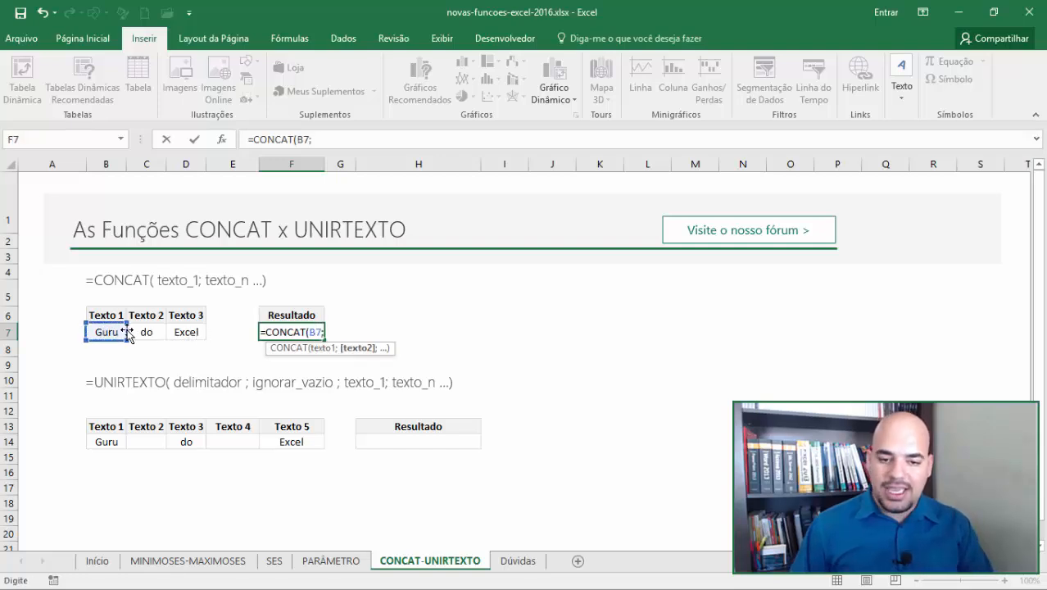
pyautogui.click(150, 330)
pyautogui.write(';')
pyautogui.click(186, 332)
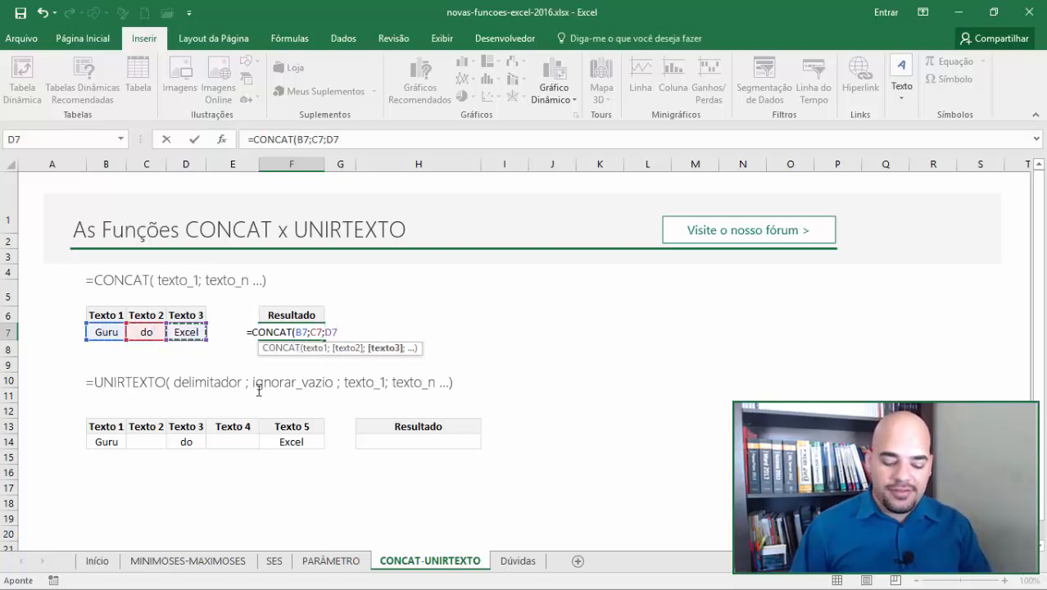
pyautogui.write(')')
pyautogui.press('Return')
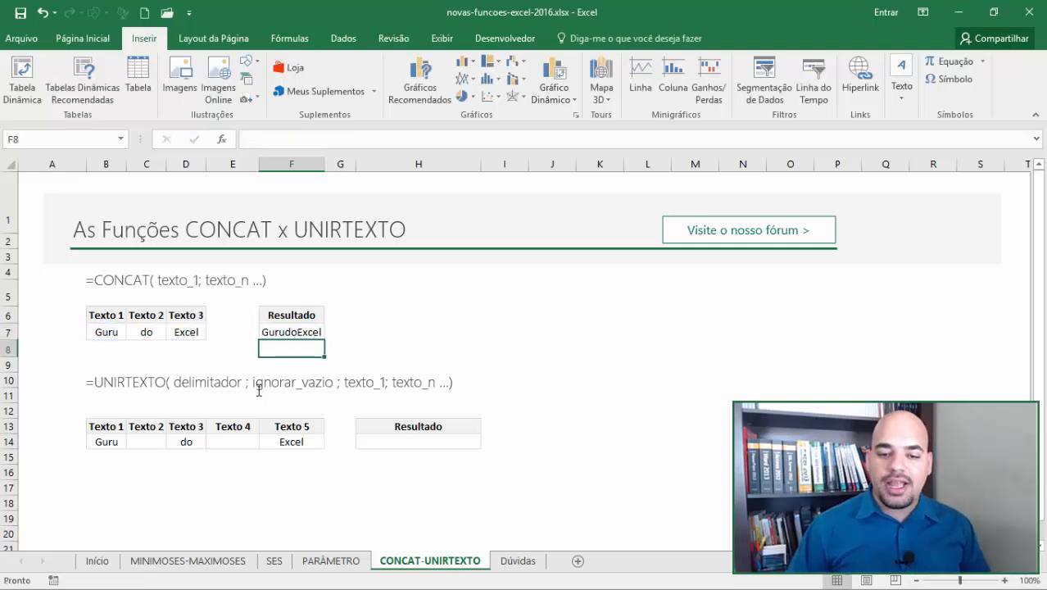
# Step: Replace the formula in F7 with =CONCAT(B7:D7), passing the three texts as a single range
pyautogui.hotkey('ctrl', 'z')
pyautogui.write('=CO')
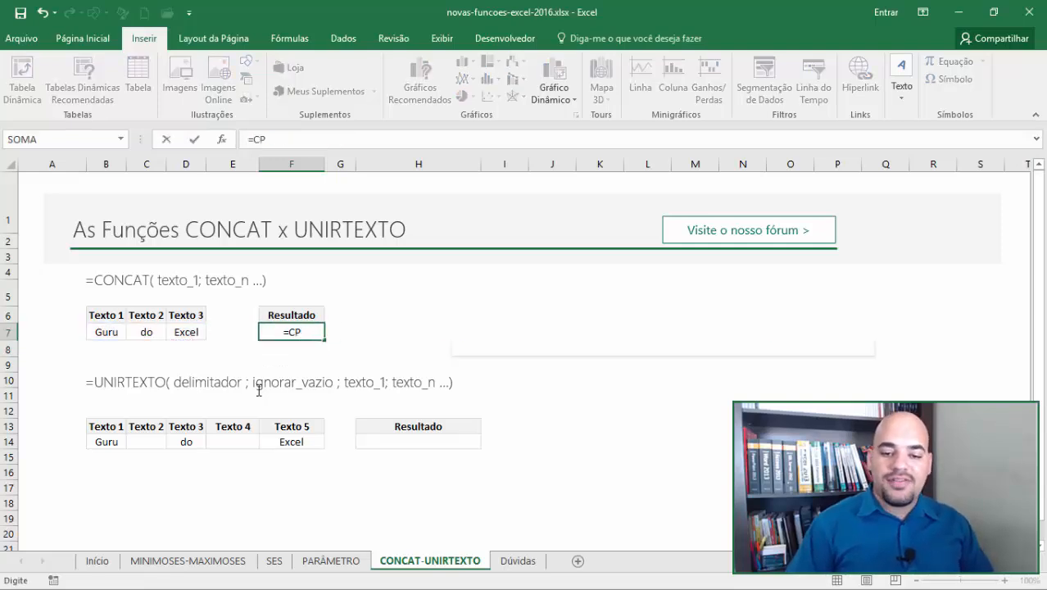
pyautogui.write('NCA')
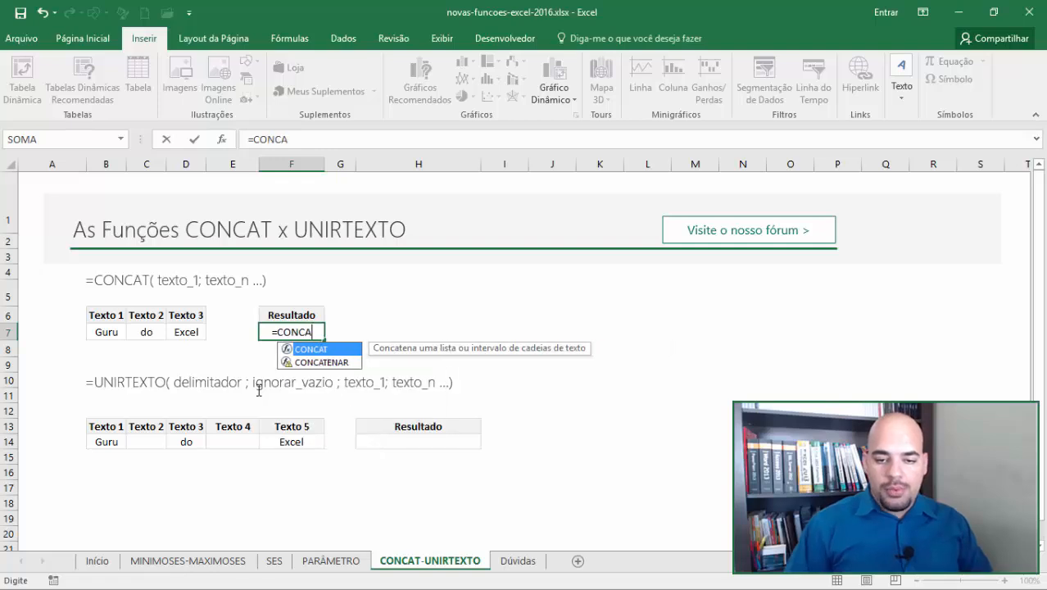
pyautogui.press('Tab')
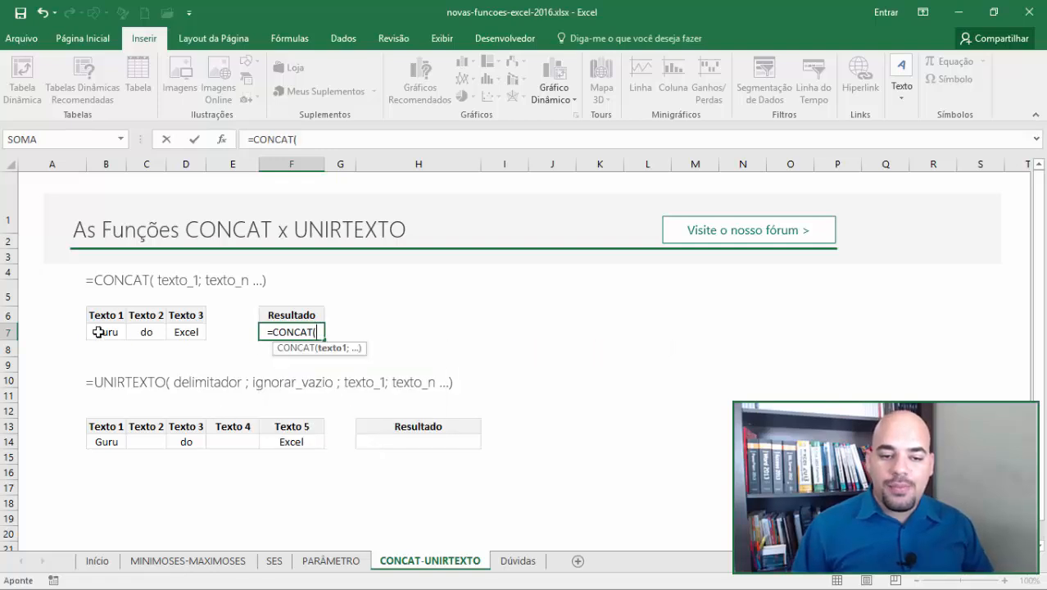
pyautogui.moveTo(102, 331); pyautogui.dragTo(181, 332)
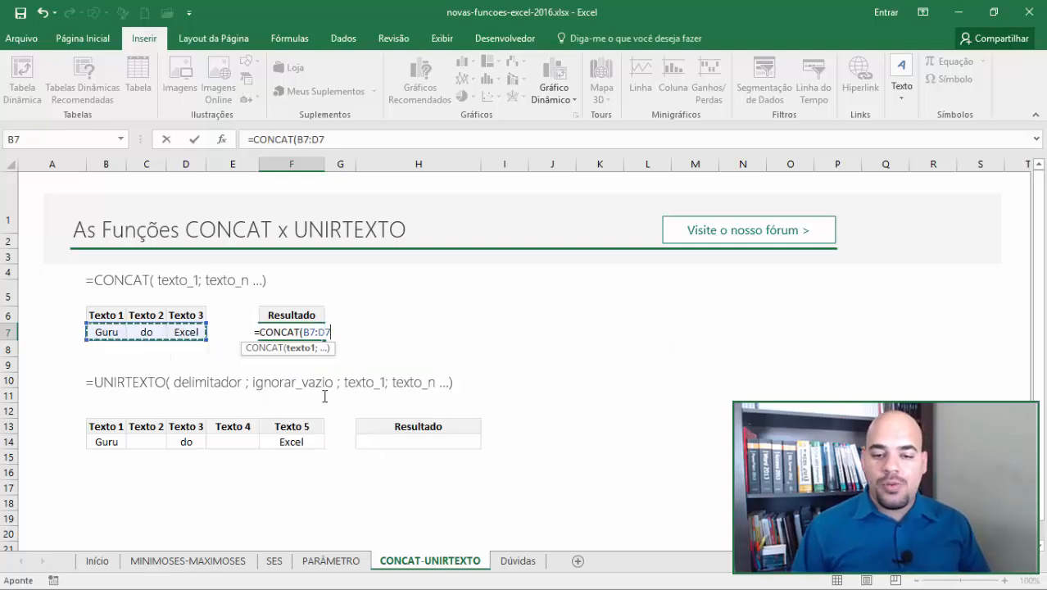
pyautogui.write(')')
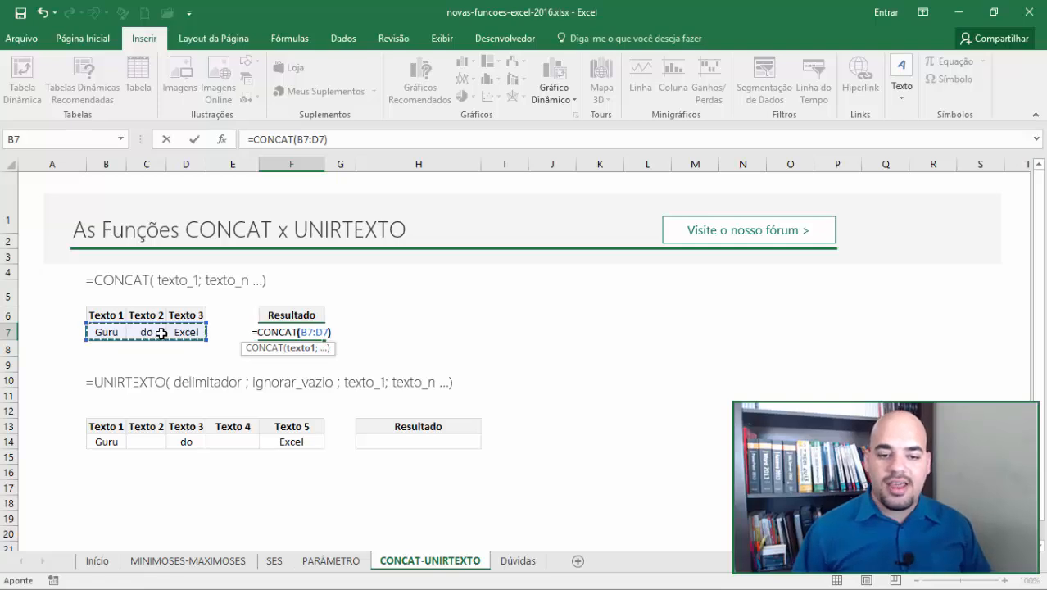
pyautogui.press('Return')
pyautogui.click(295, 332)
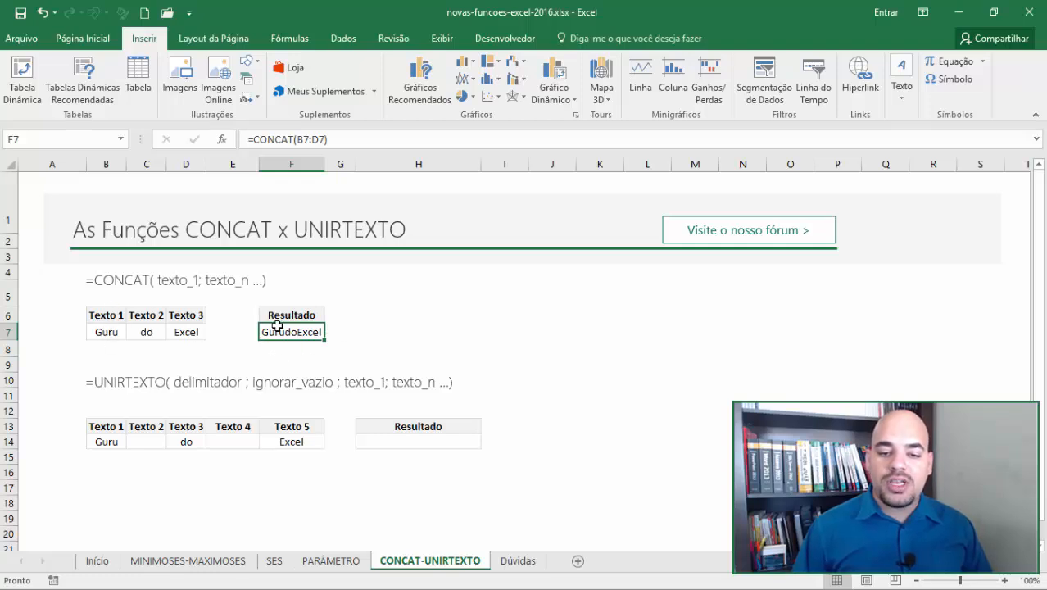
pyautogui.doubleClick(277, 326)
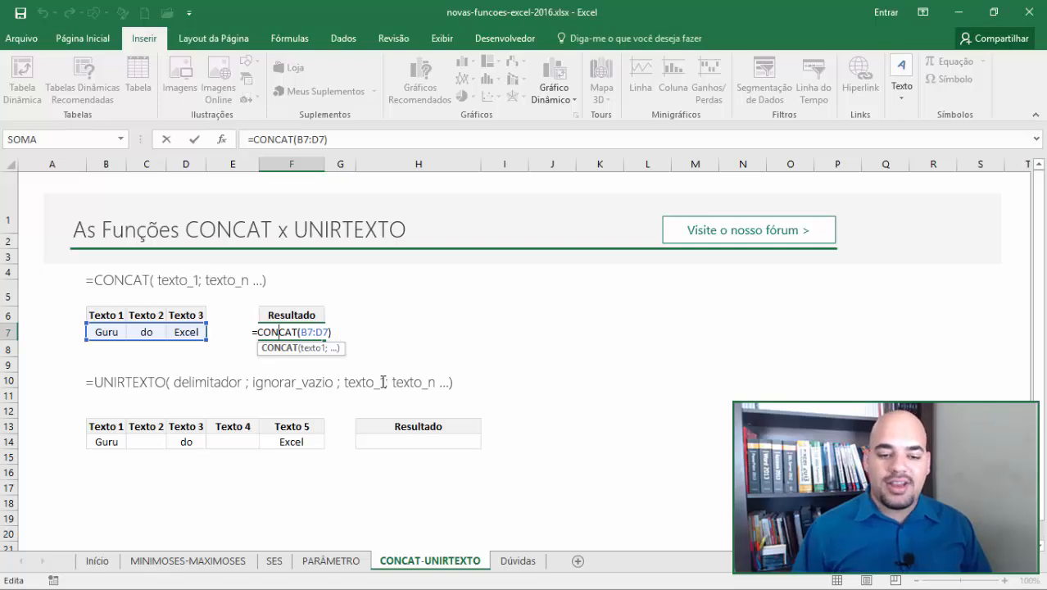
pyautogui.hotkey('ctrl', 'Return')
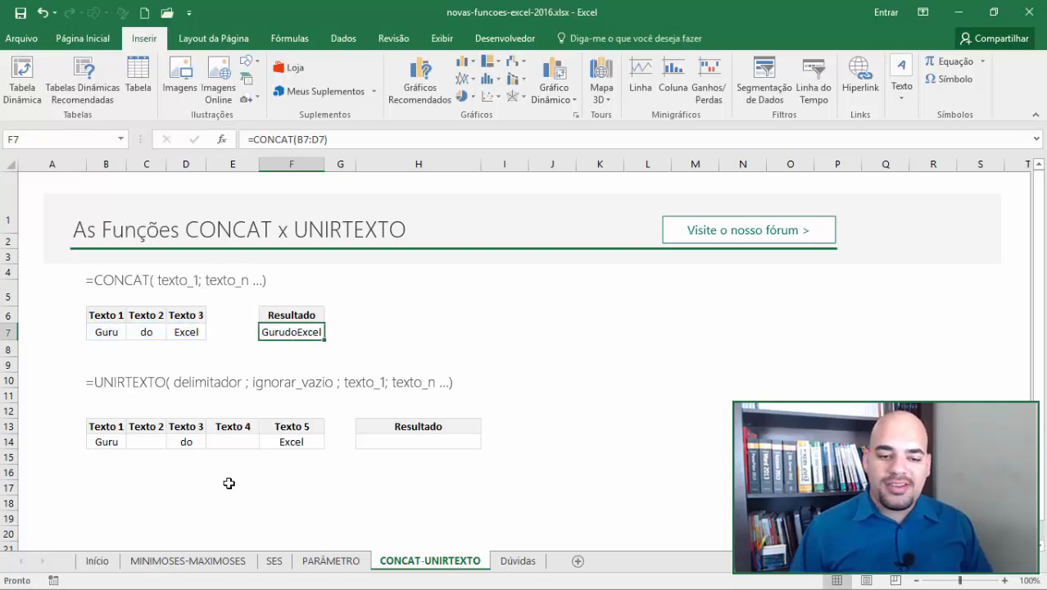
# Step: Enter =UNIRTEXTO("-";VERDADEIRO;B14:F14) in H14 to join the texts with hyphens while ignoring empty cells
pyautogui.click(437, 439)
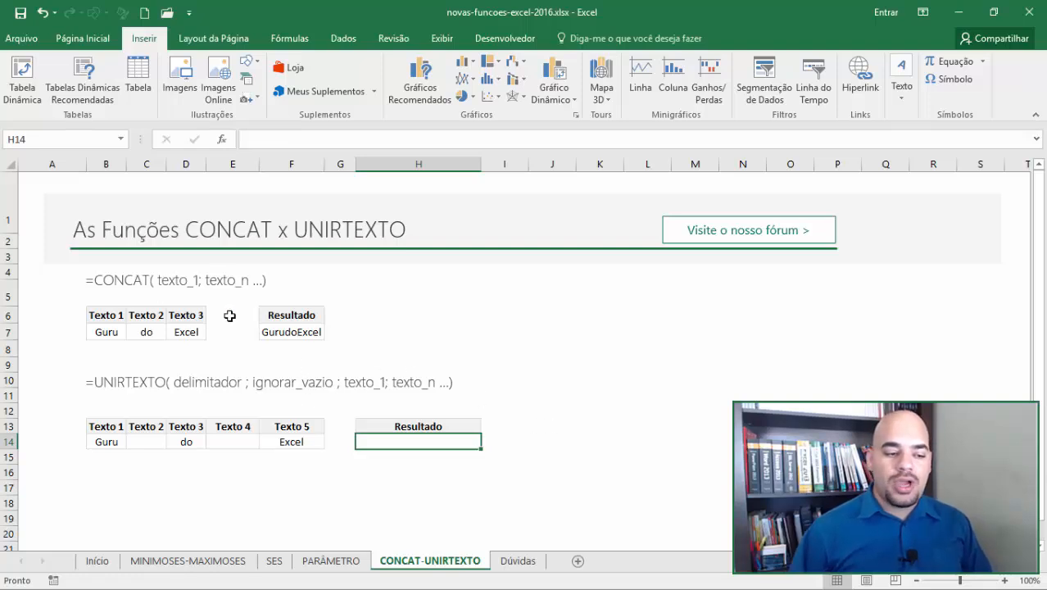
pyautogui.write('=UNI')
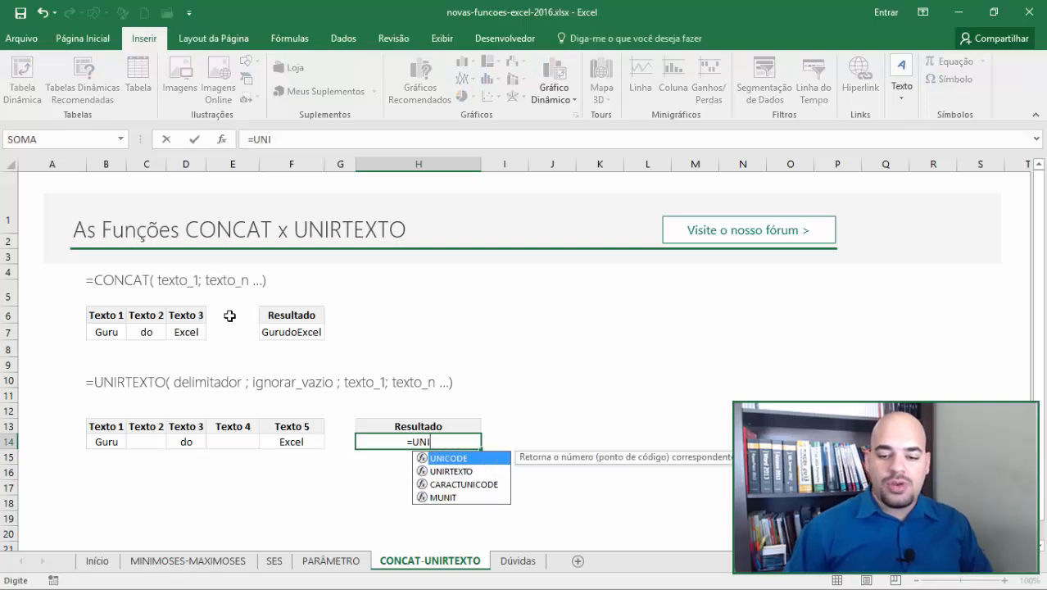
pyautogui.press('Tab')
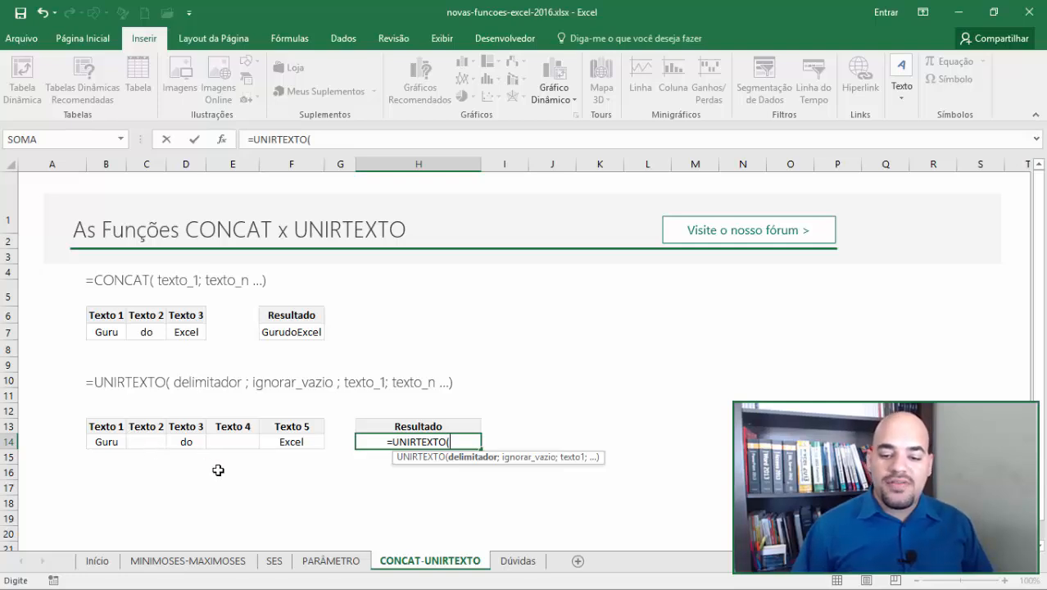
pyautogui.write('"-"')
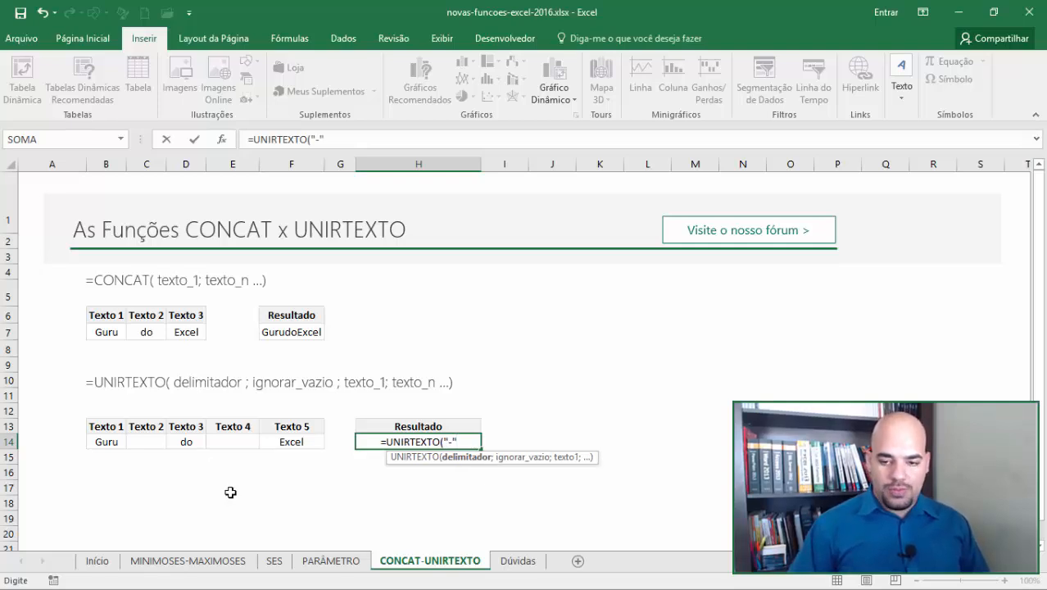
pyautogui.write(';')
pyautogui.press('Down')
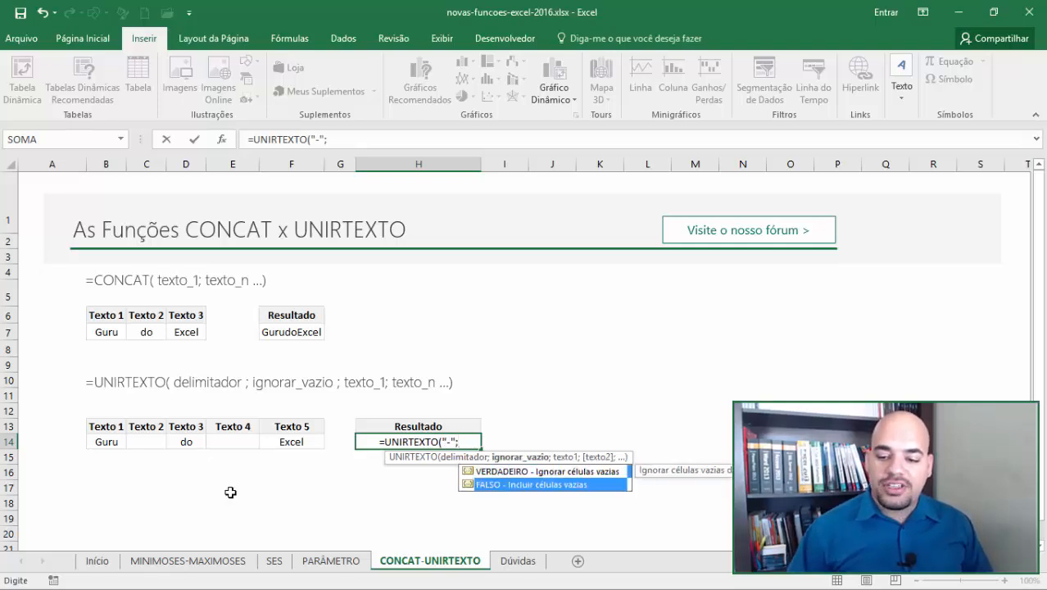
pyautogui.press('Up')
pyautogui.press('Down')
pyautogui.press('Up')
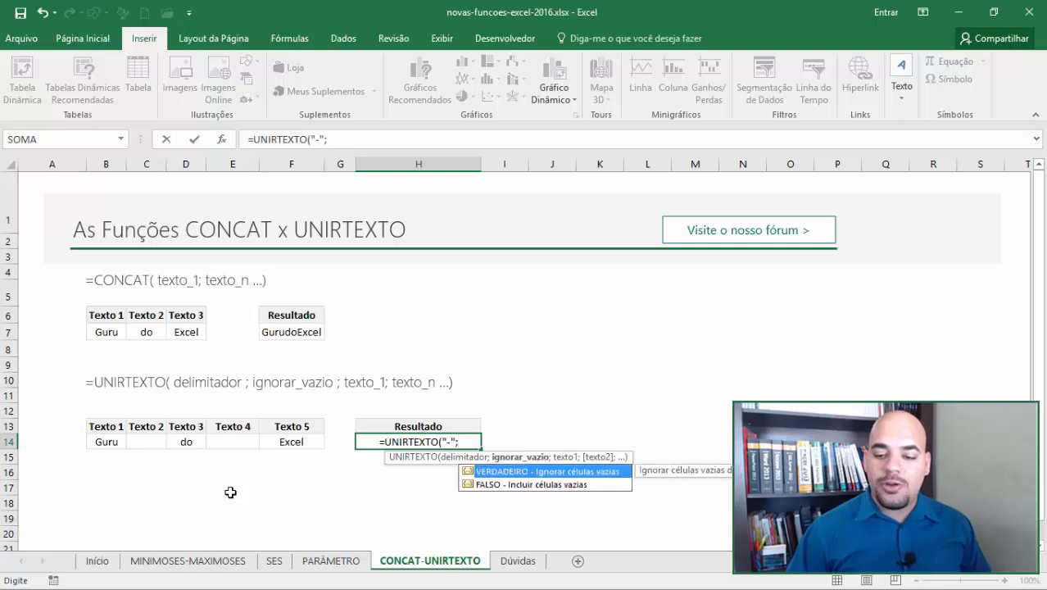
pyautogui.press('Down')
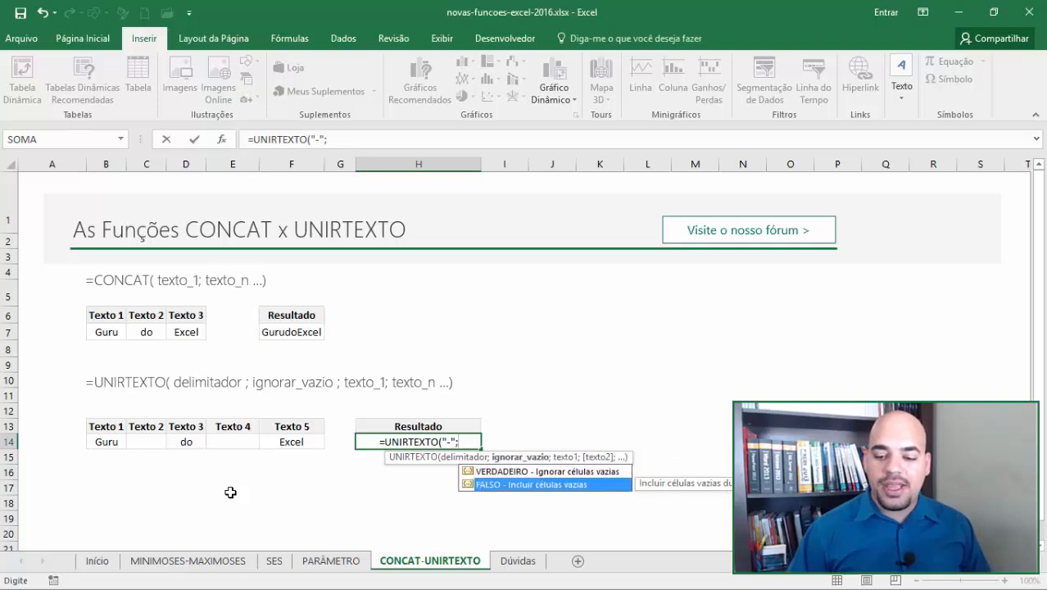
pyautogui.press('Up')
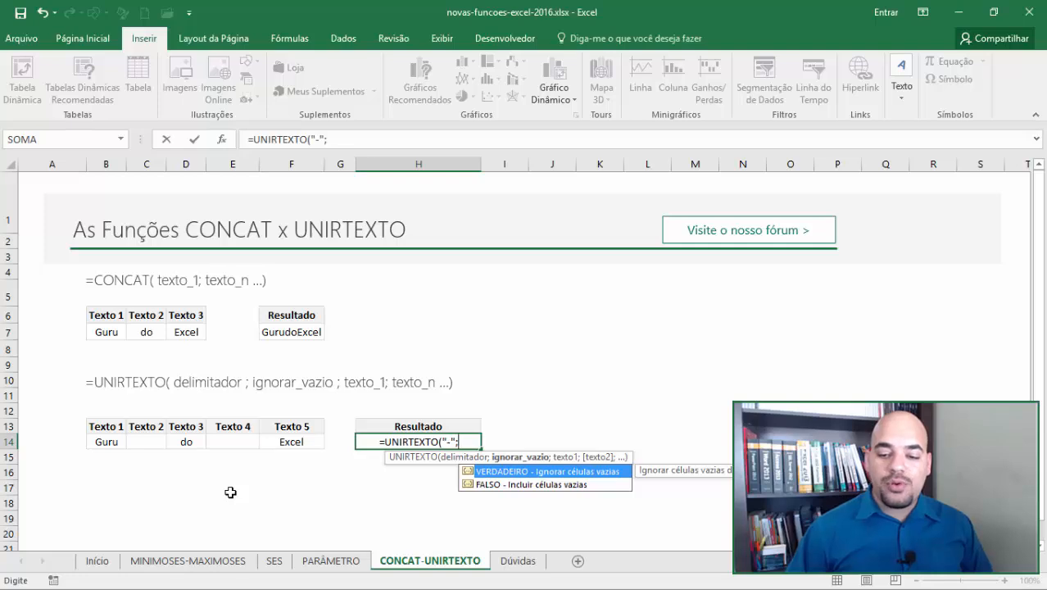
pyautogui.press('Tab')
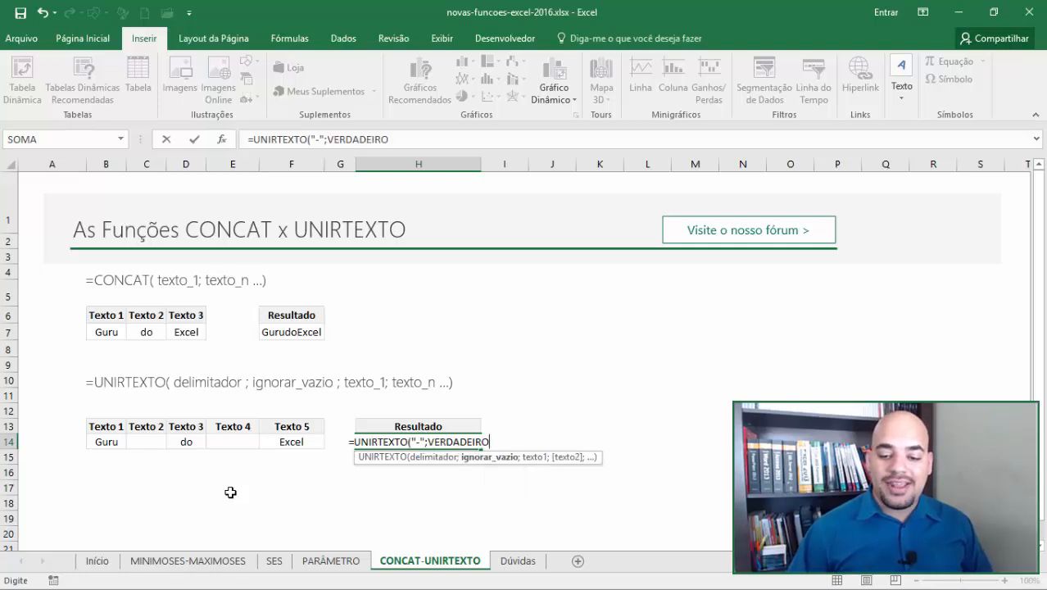
pyautogui.write(';')
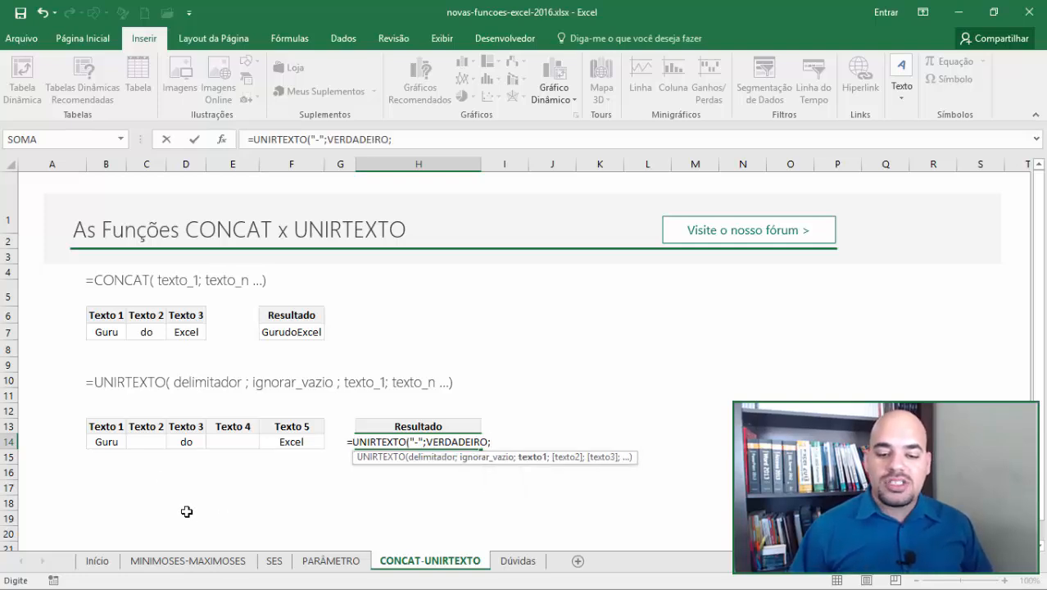
pyautogui.moveTo(108, 442); pyautogui.dragTo(291, 443)
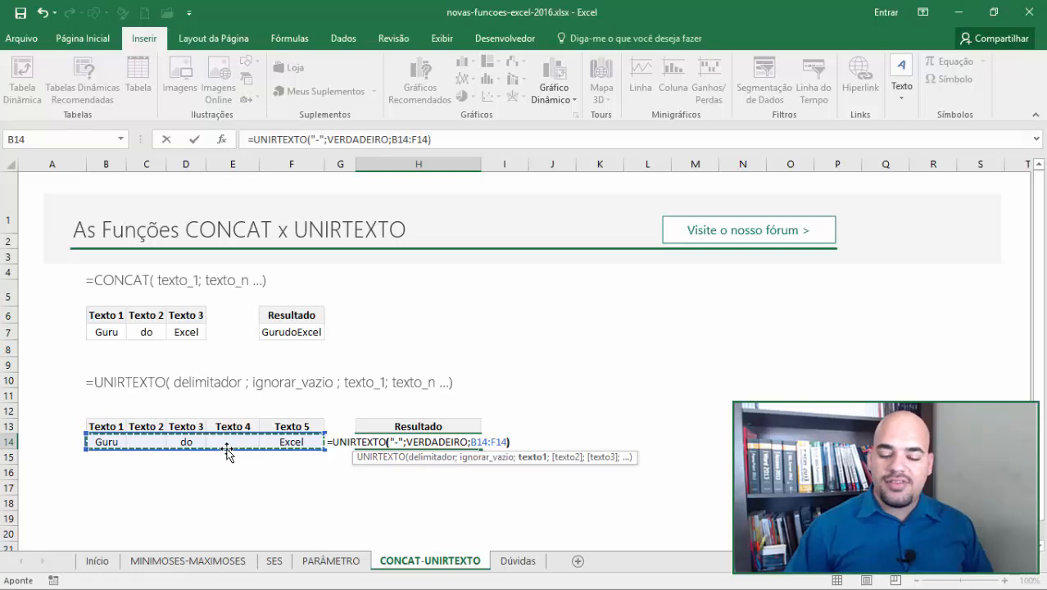
pyautogui.hotkey('ctrl', 'Return')
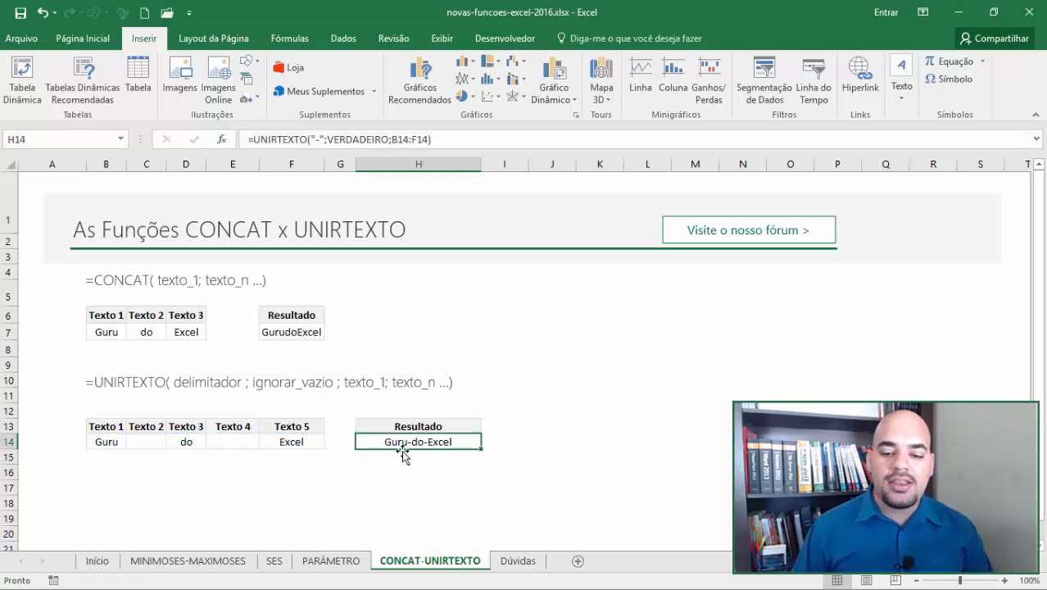
# Step: Check each source cell from B14 to F14, including the empty ones, against the joined text in H14
pyautogui.click(102, 443)
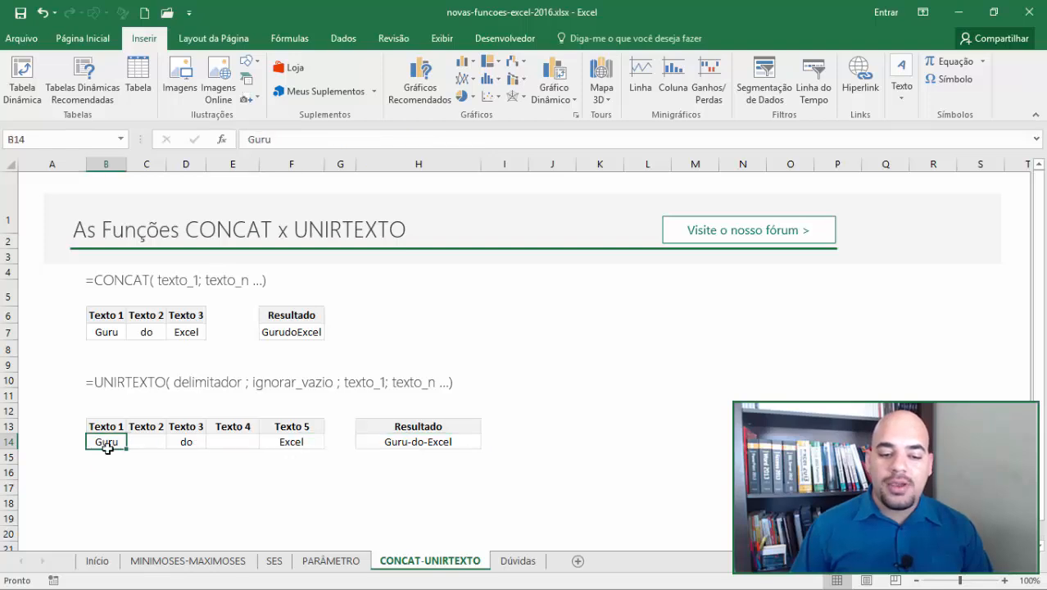
pyautogui.click(145, 441)
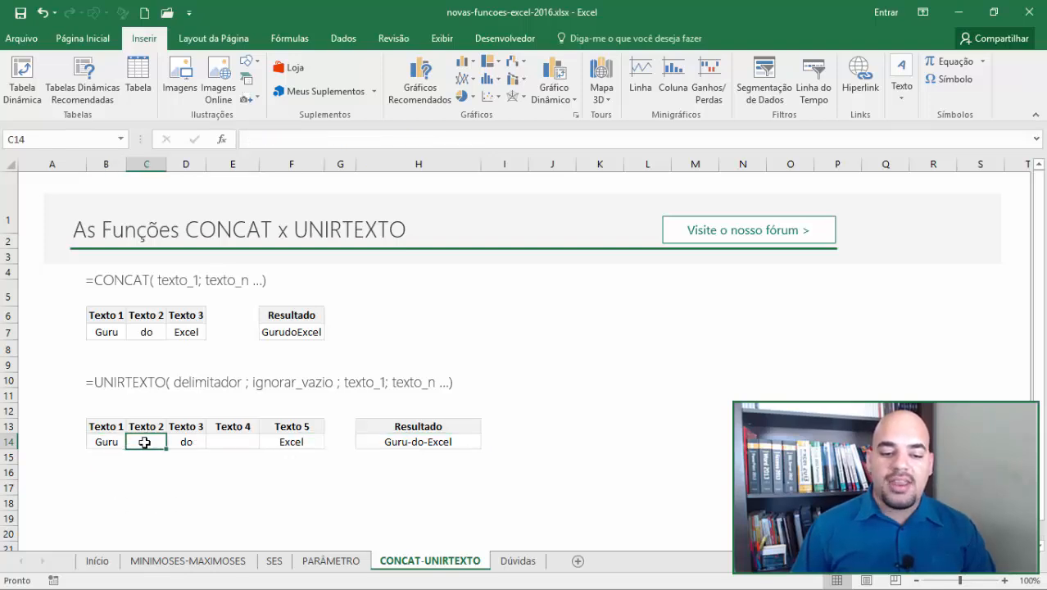
pyautogui.click(188, 443)
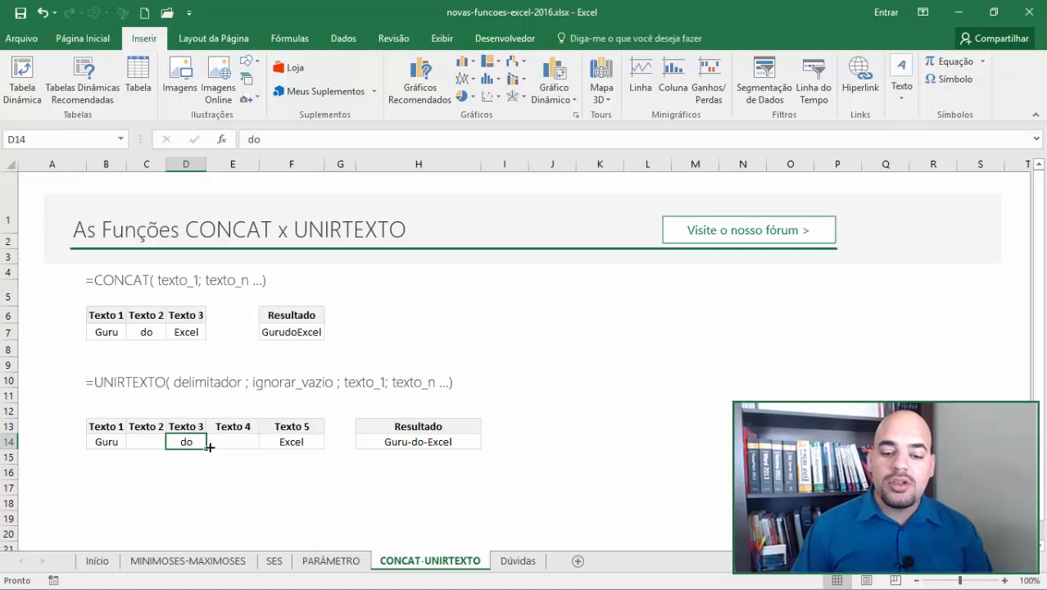
pyautogui.click(240, 441)
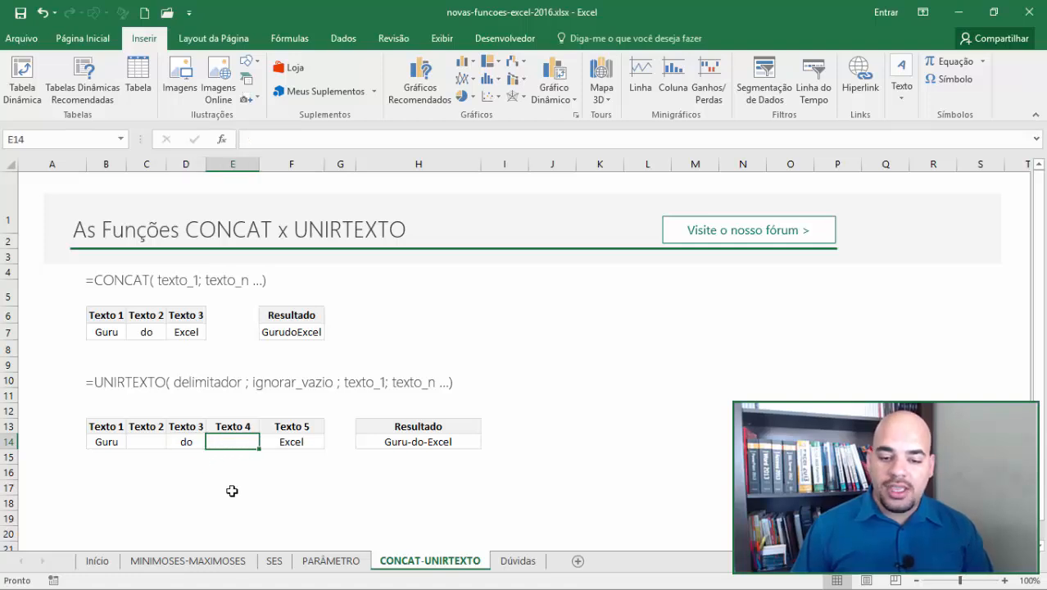
pyautogui.click(296, 440)
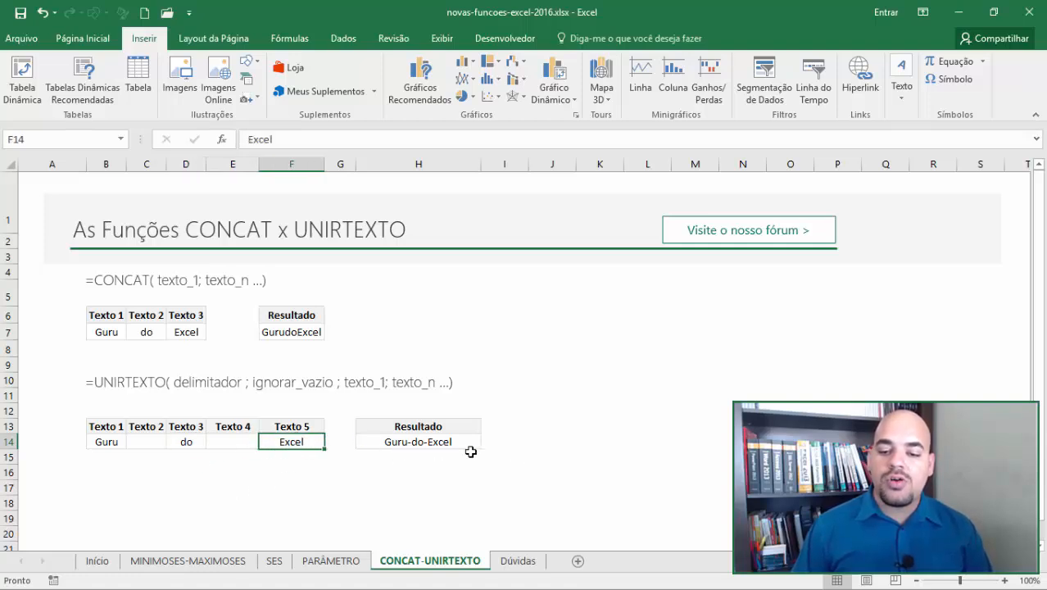
# Step: Change the delimiter of the UNIRTEXTO formula in H14 to a single space
pyautogui.click(439, 442)
pyautogui.doubleClick(439, 442)
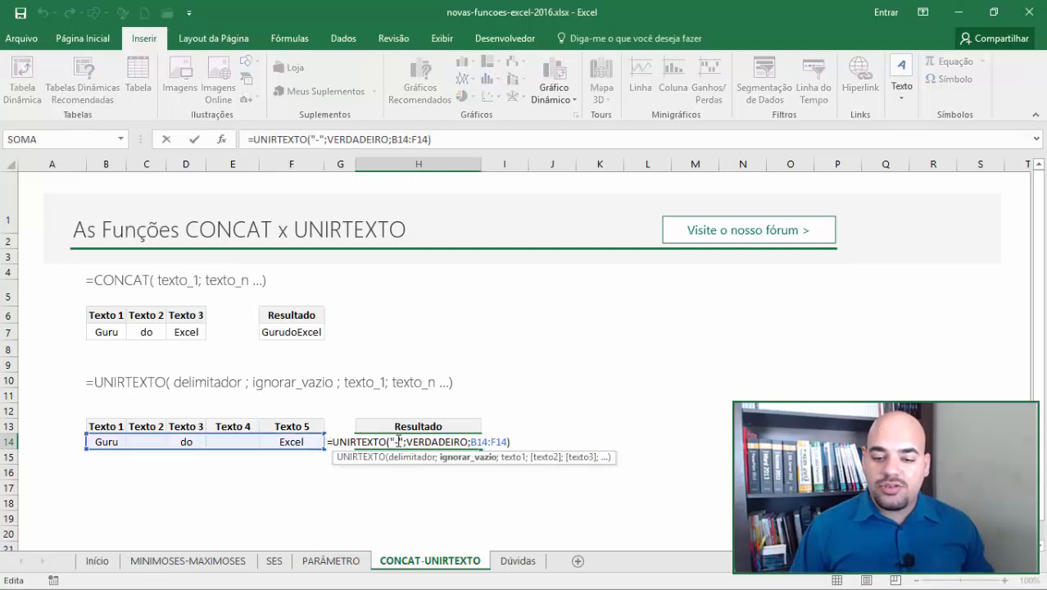
pyautogui.click(398, 442)
pyautogui.press('BackSpace')
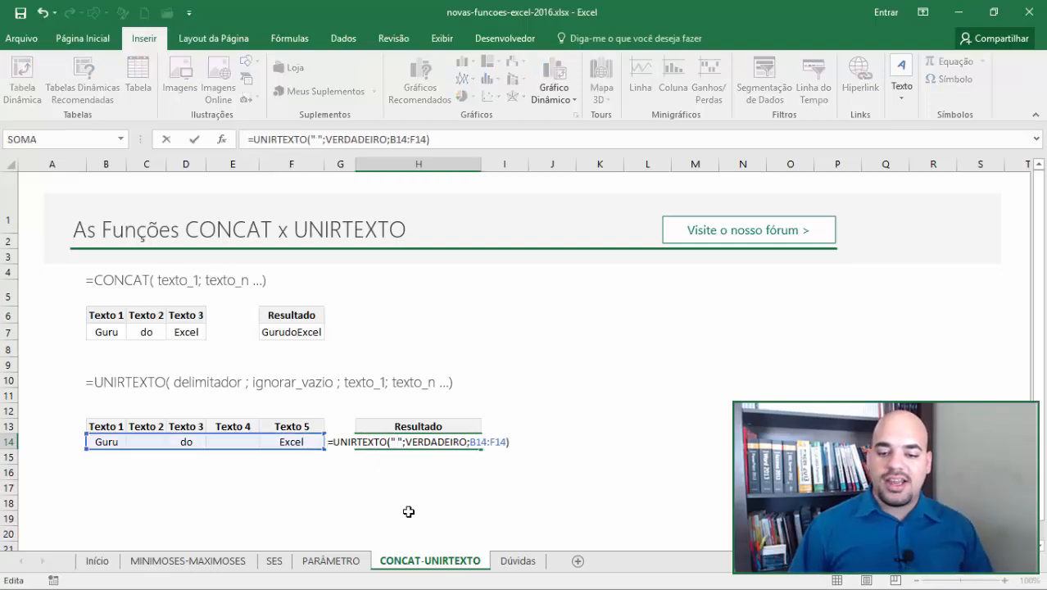
pyautogui.press('Return')
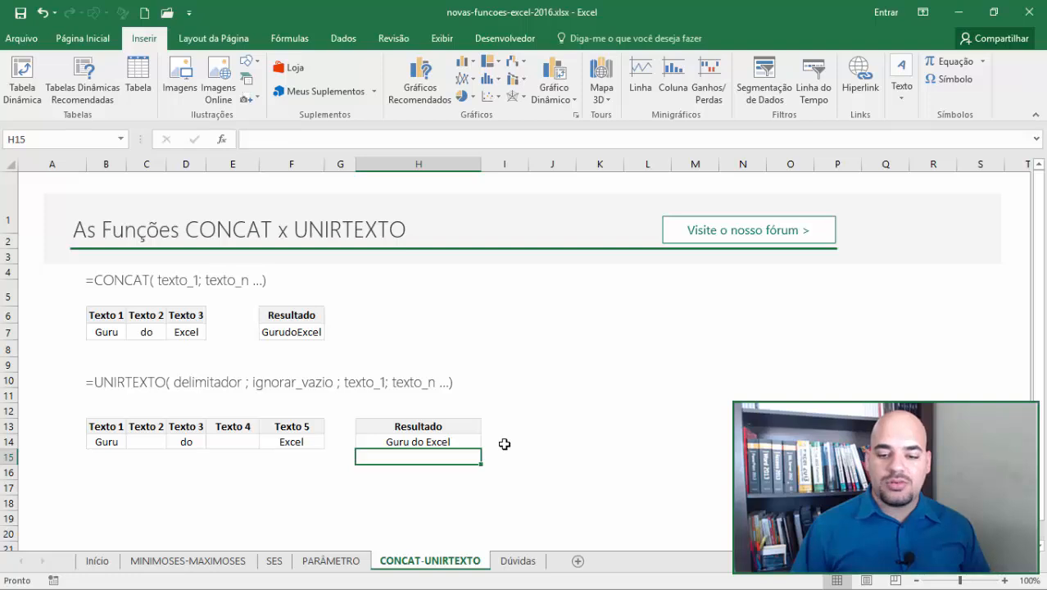
# Step: Edit the H14 formula to =UNIRTEXTO("-";FALSO;B14:F14) so empty cells are included, and compare it with the first source cells
pyautogui.click(460, 440)
pyautogui.doubleClick(461, 440)
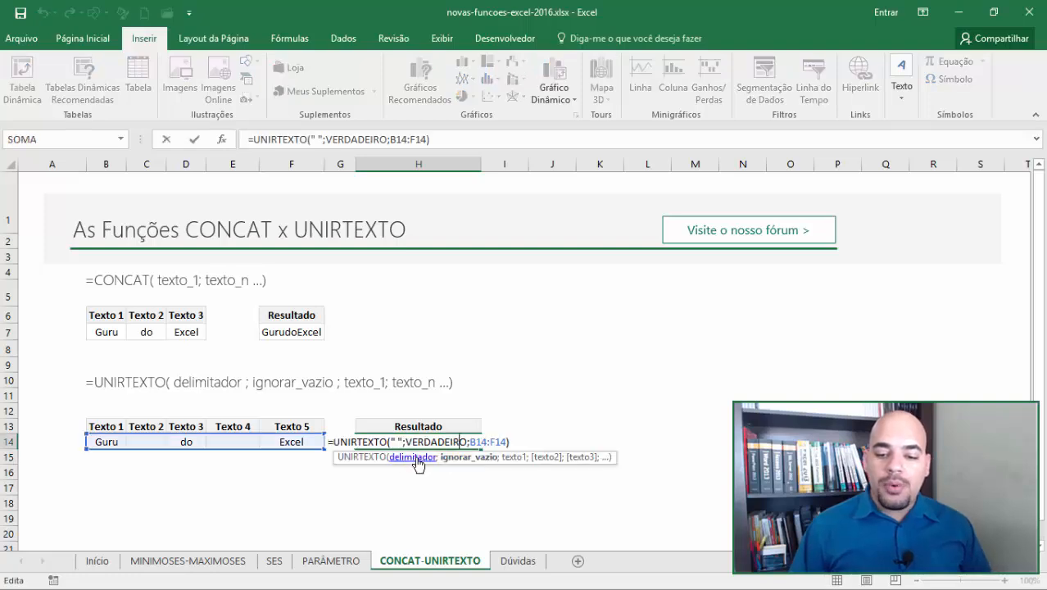
pyautogui.click(398, 442)
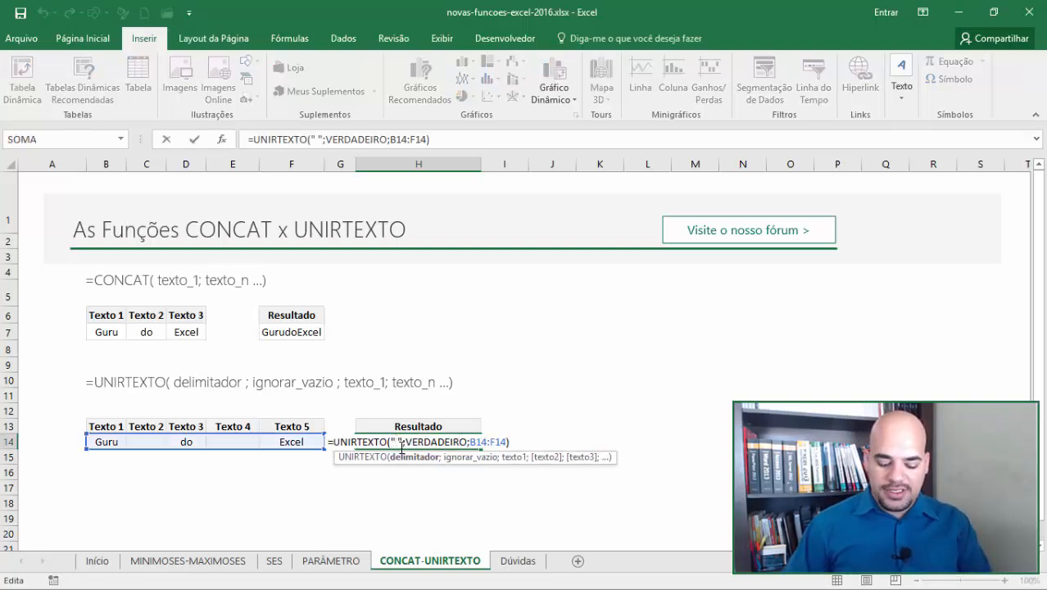
pyautogui.press('BackSpace')
pyautogui.write('-')
pyautogui.press('Right')
pyautogui.press('Right')
pyautogui.hotkey('ctrl', 'shift', 'Right')
pyautogui.hotkey('shift', 'Left')
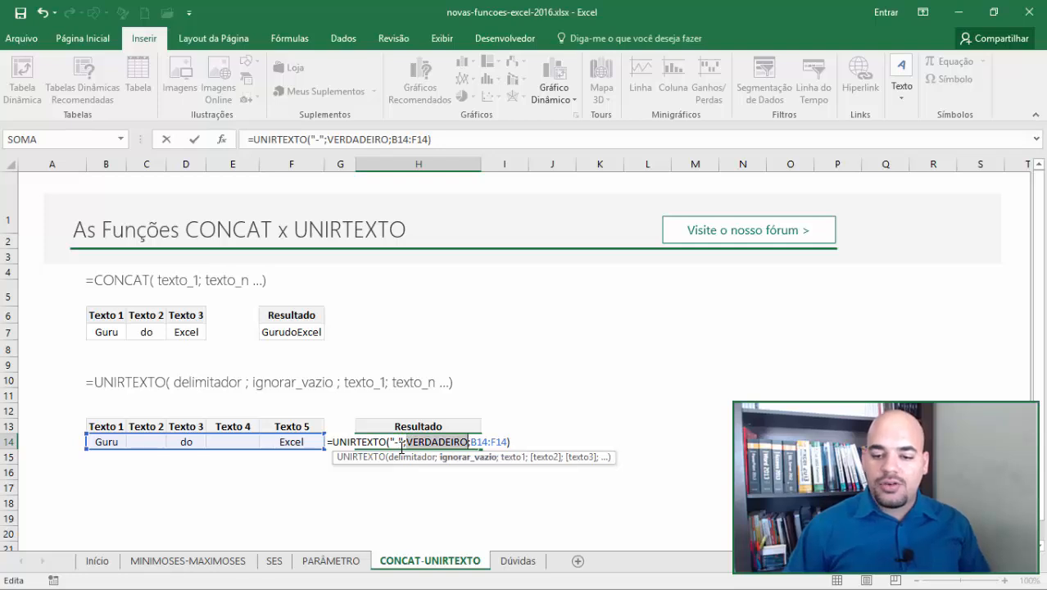
pyautogui.write('FAL')
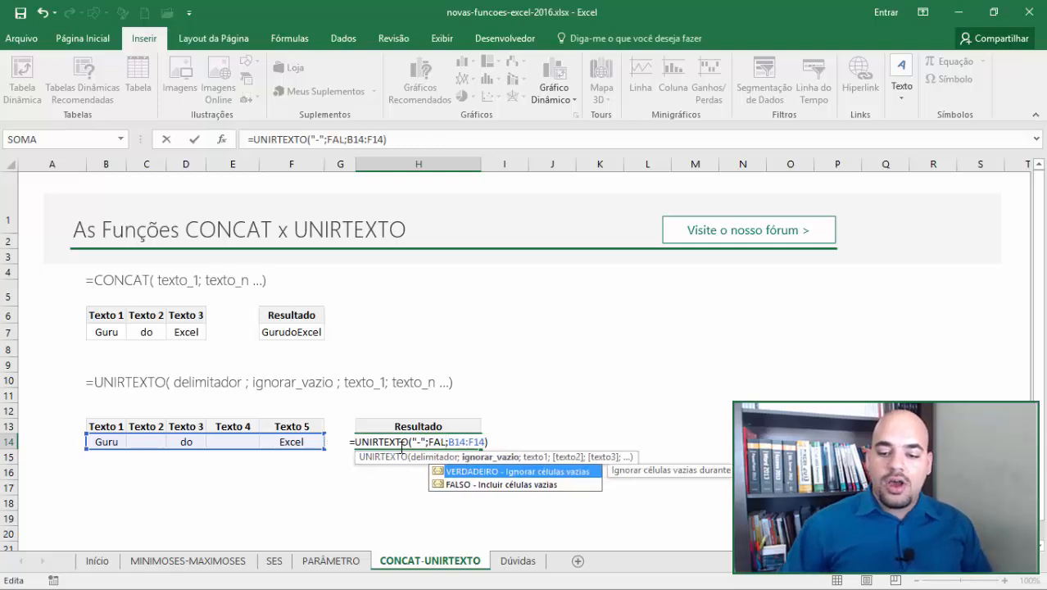
pyautogui.write('SO')
pyautogui.press('Return')
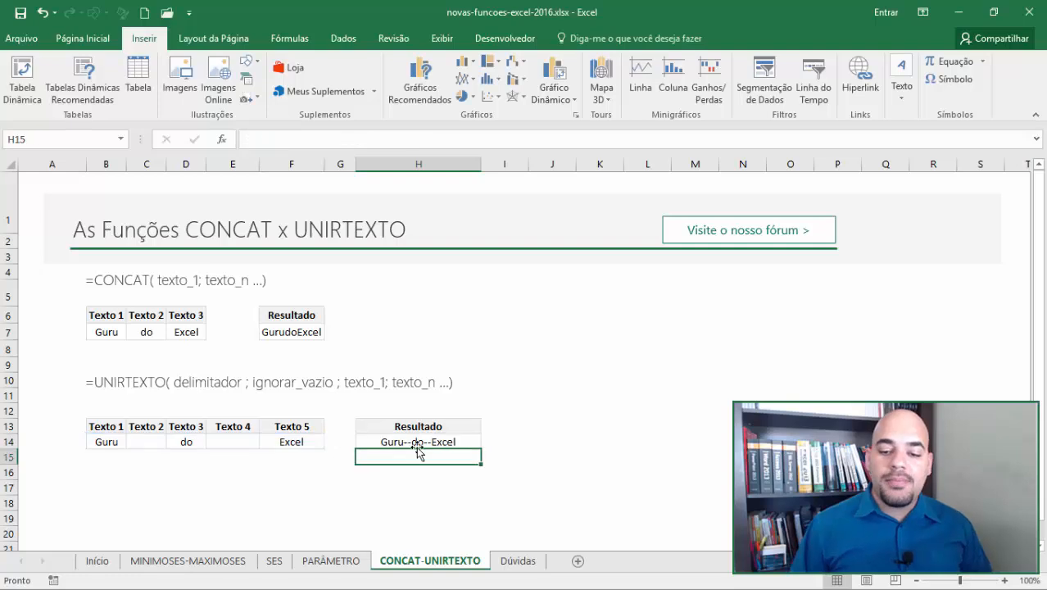
pyautogui.click(103, 441)
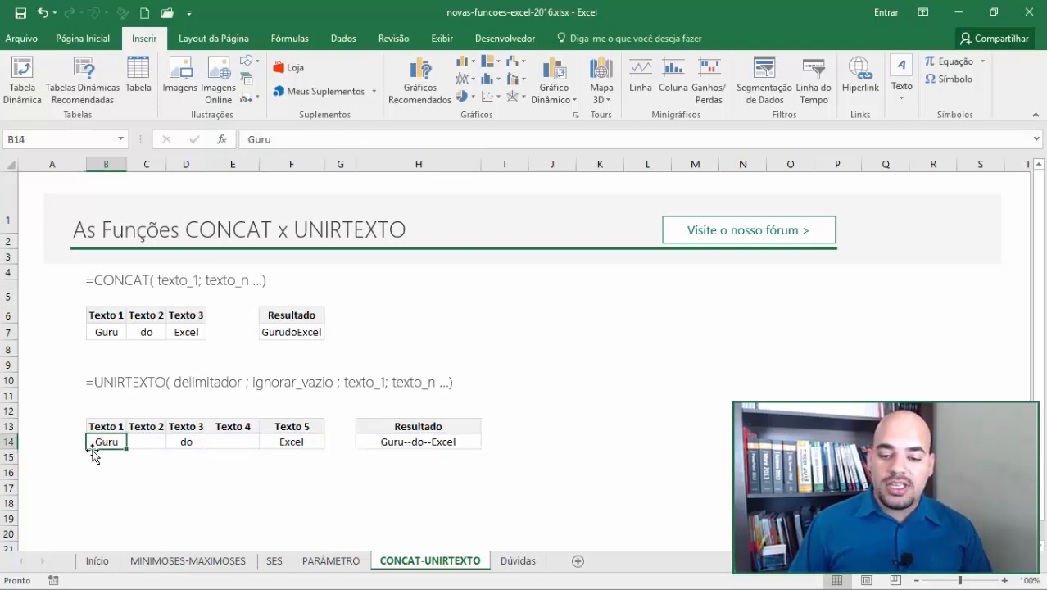
pyautogui.click(132, 447)
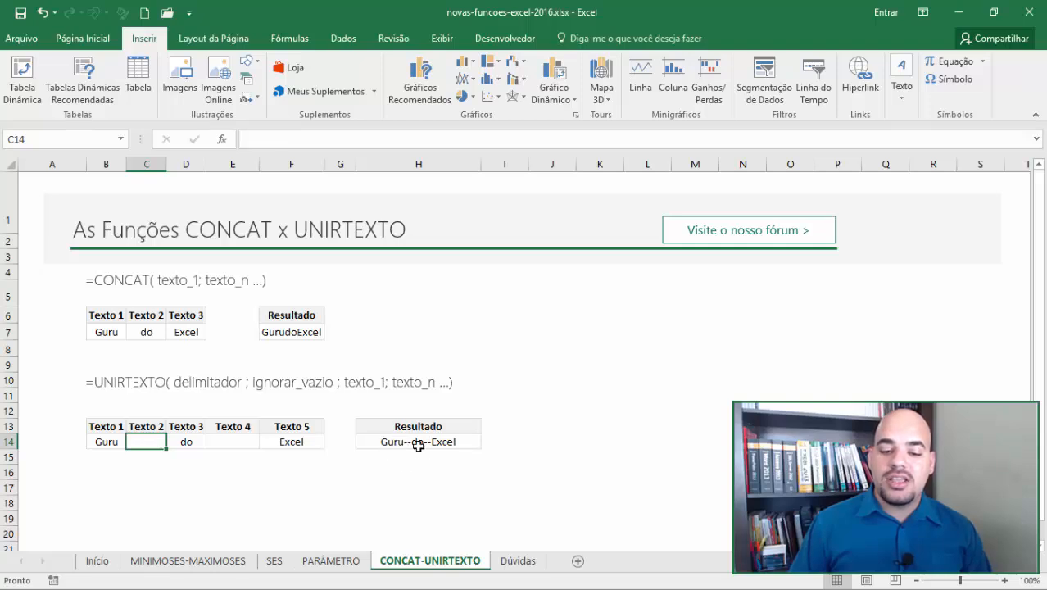
# Step: Fill row 15 from B15 to F15 with five first names, one per cell
pyautogui.click(110, 471)
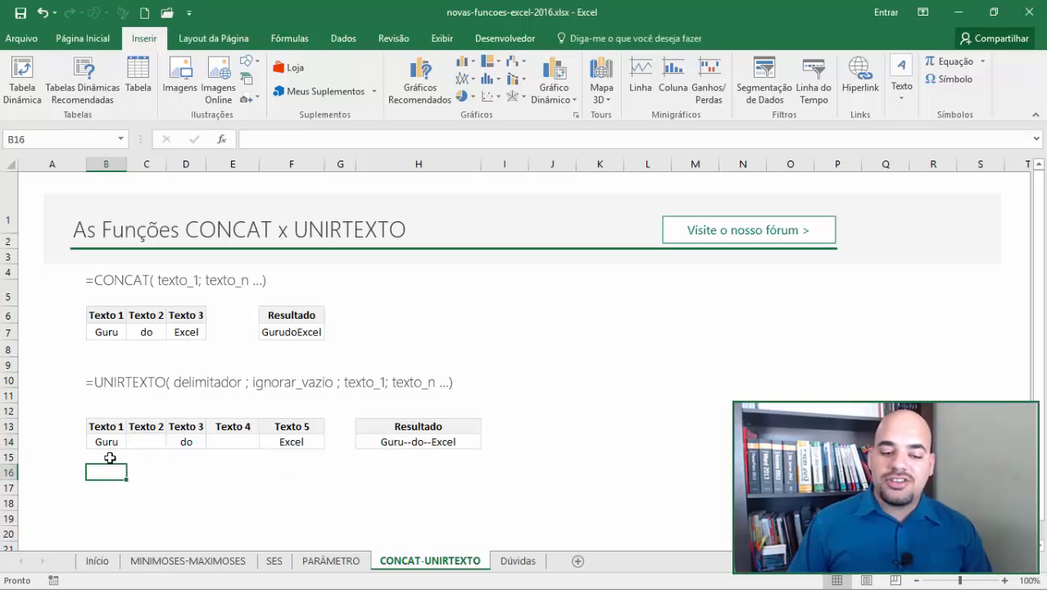
pyautogui.click(110, 458)
pyautogui.click(110, 471)
pyautogui.press('Up')
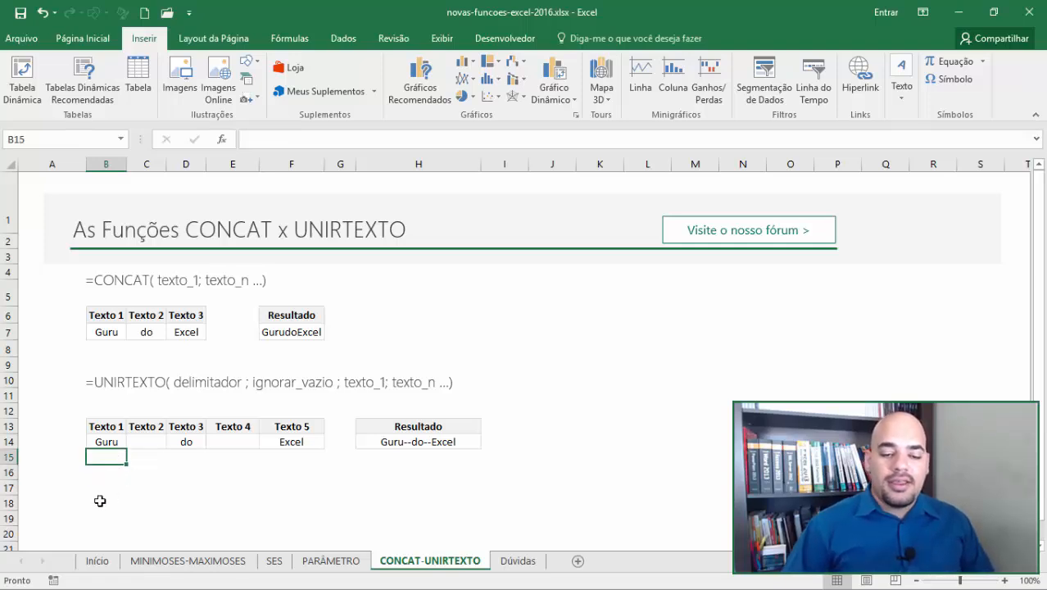
pyautogui.write('laEN')
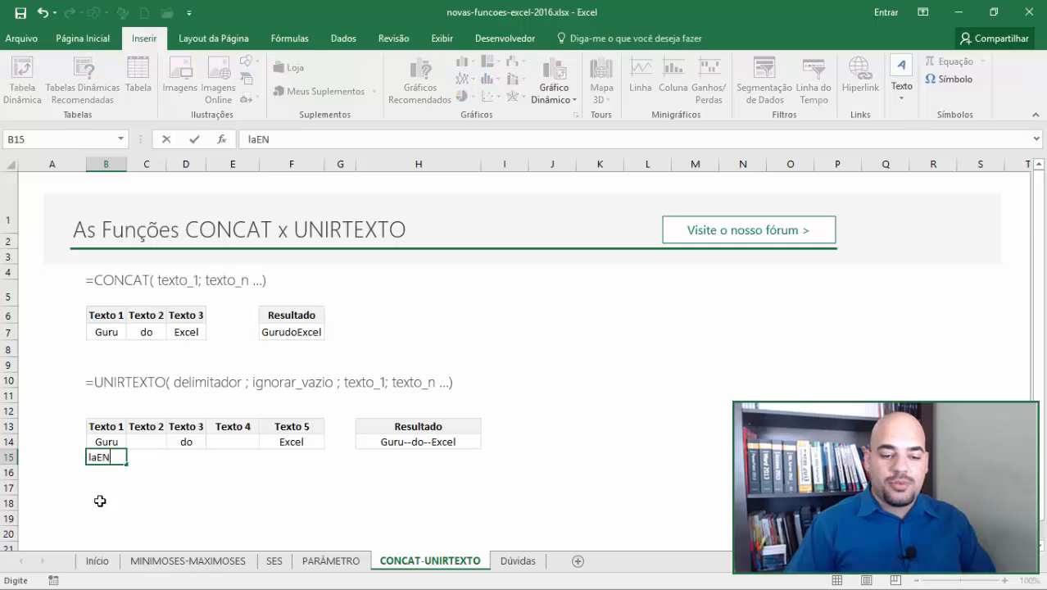
pyautogui.press('Tab')
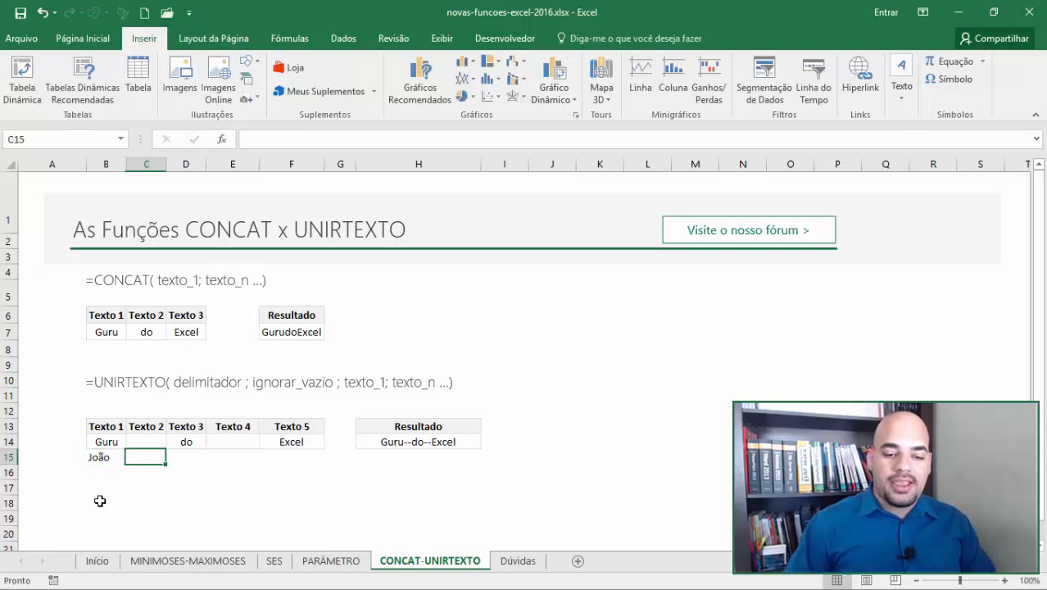
pyautogui.write('Maria')
pyautogui.press('Tab')
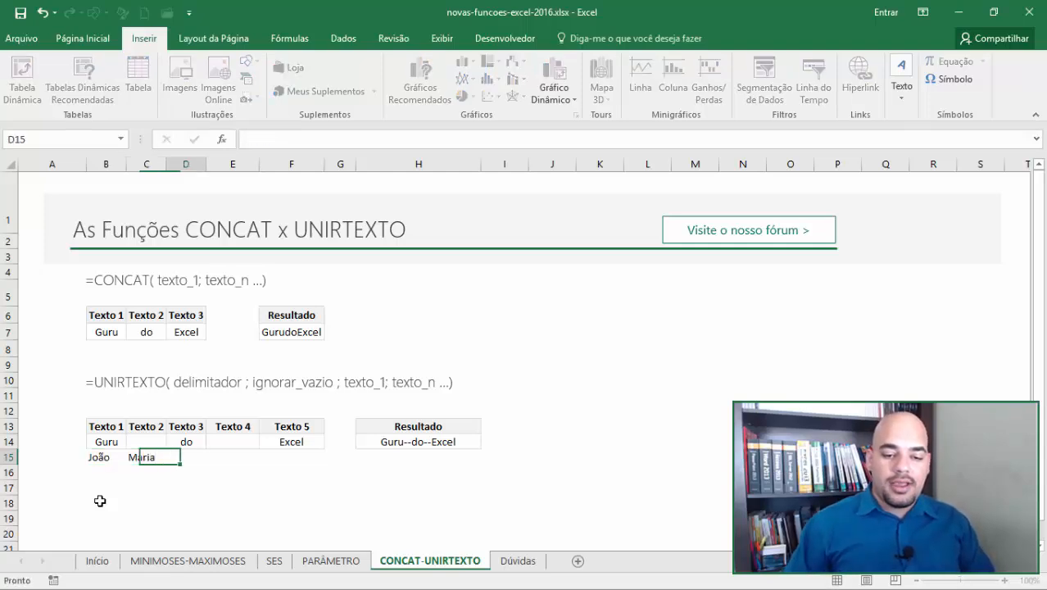
pyautogui.write('R')
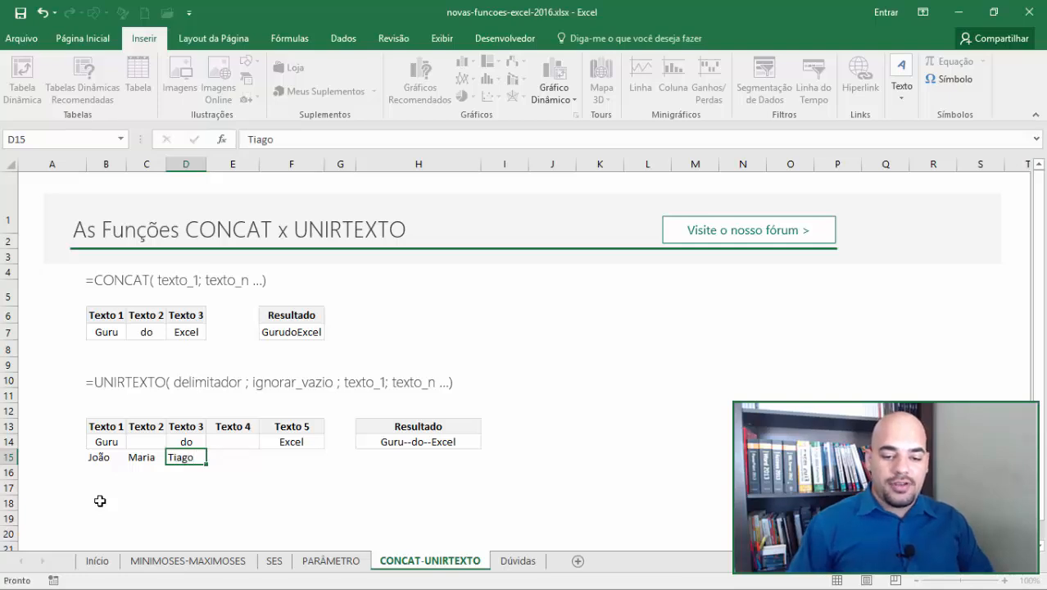
pyautogui.press('Tab')
pyautogui.write('Pedro')
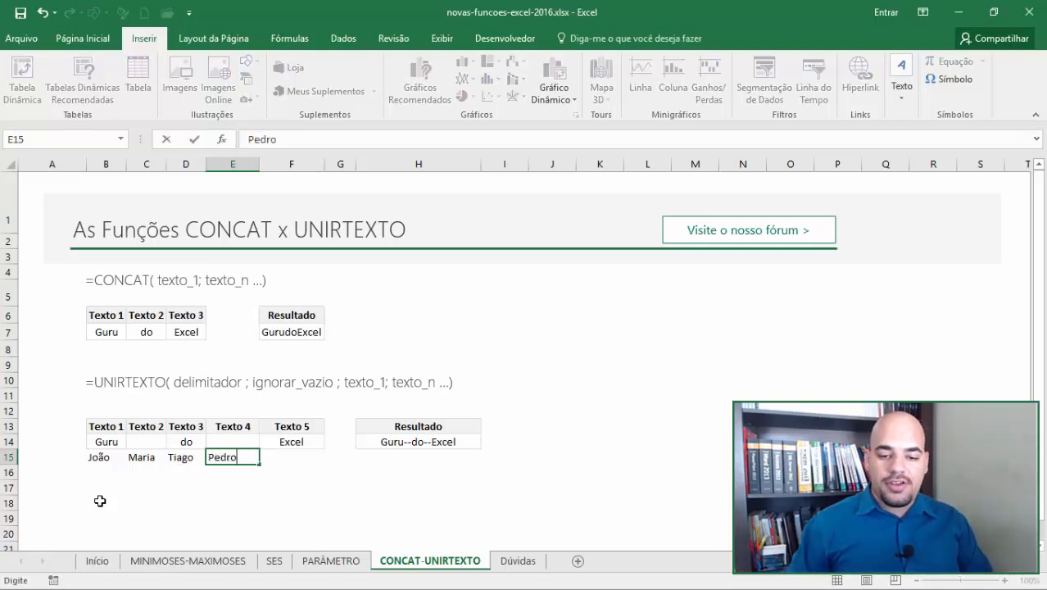
pyautogui.press('Tab')
pyautogui.write('Lucas')
pyautogui.press('Tab')
# Step: Enter =UNIRTEXTO("-";VERDADEIRO;B15:F15) in H15 to join the row's names with hyphens while ignoring empty cells
pyautogui.press('Tab')
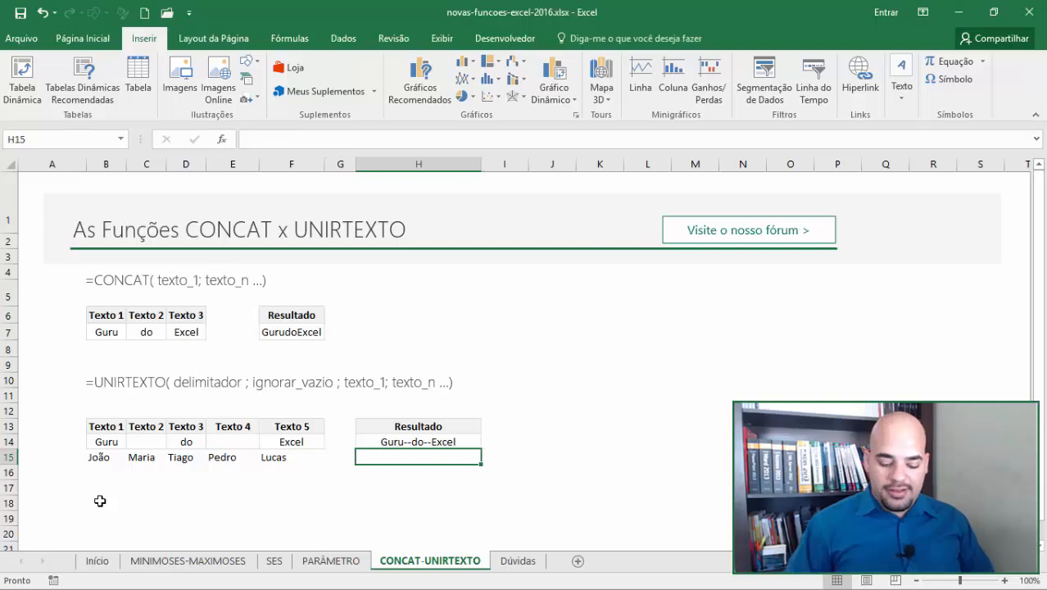
pyautogui.write('=uni')
pyautogui.press('Down')
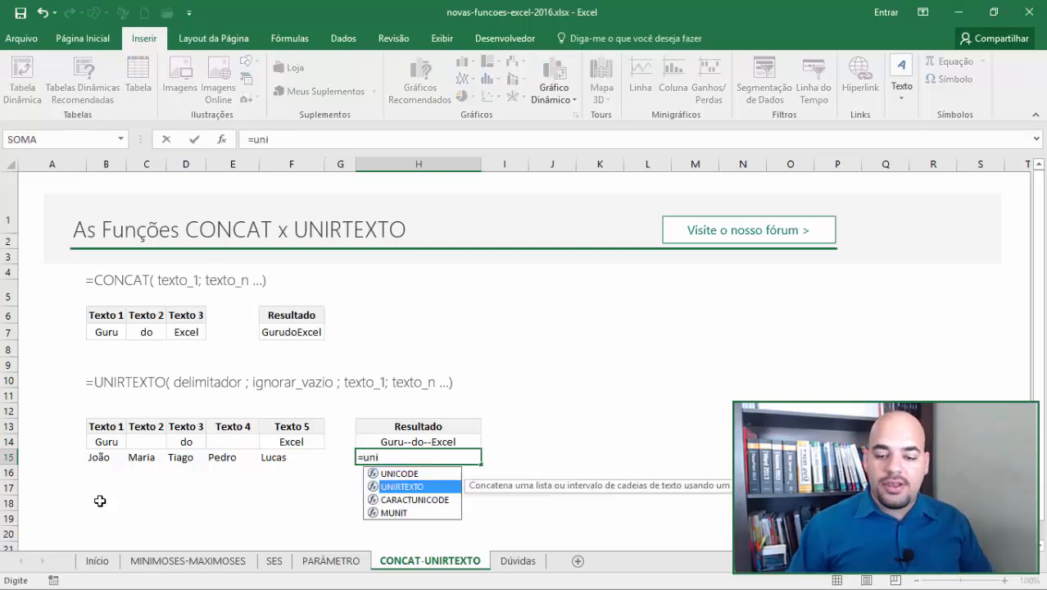
pyautogui.press('Tab')
pyautogui.press('Left')
pyautogui.press('Left')
pyautogui.press('Left')
pyautogui.press('Left')
pyautogui.press('Left')
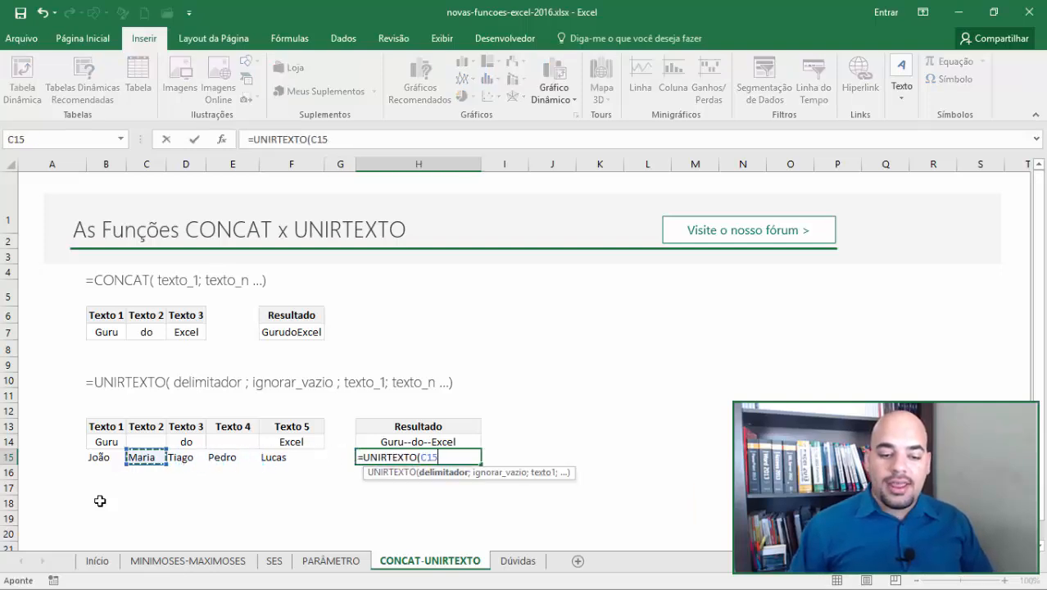
pyautogui.press('BackSpace')
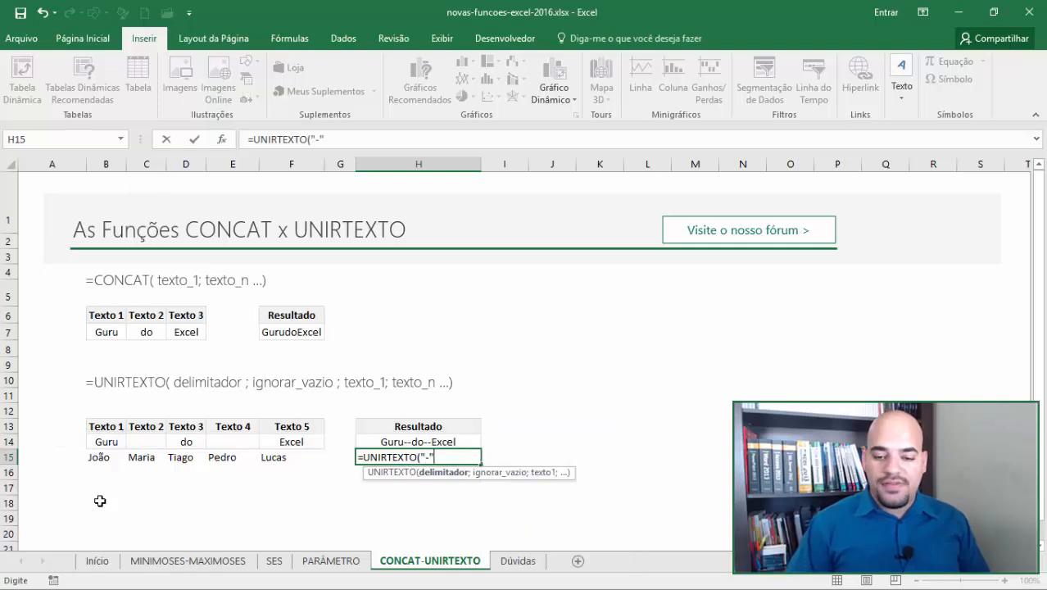
pyautogui.write('"-";')
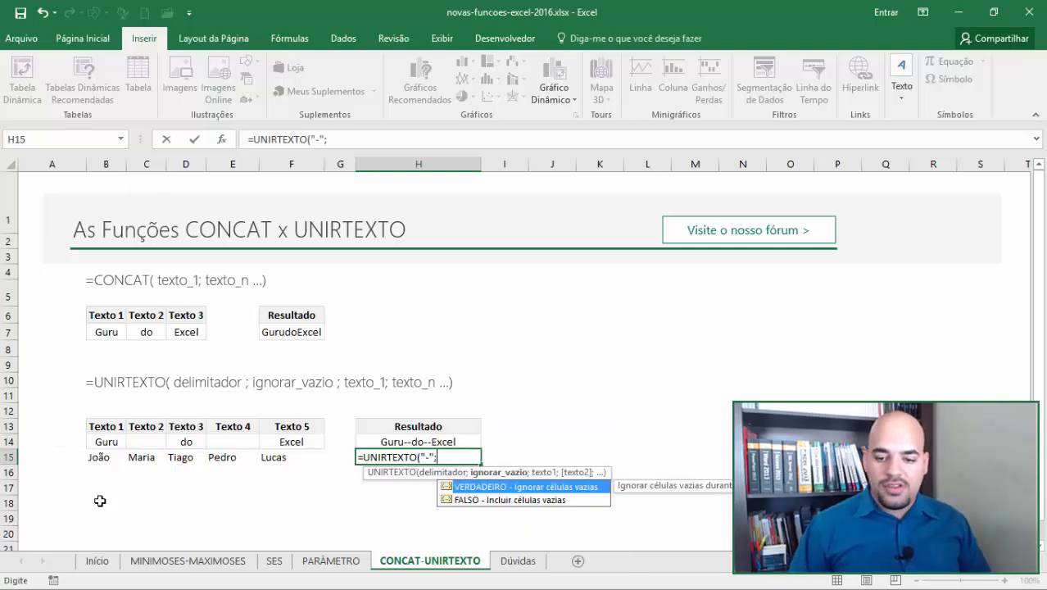
pyautogui.doubleClick(499, 487)
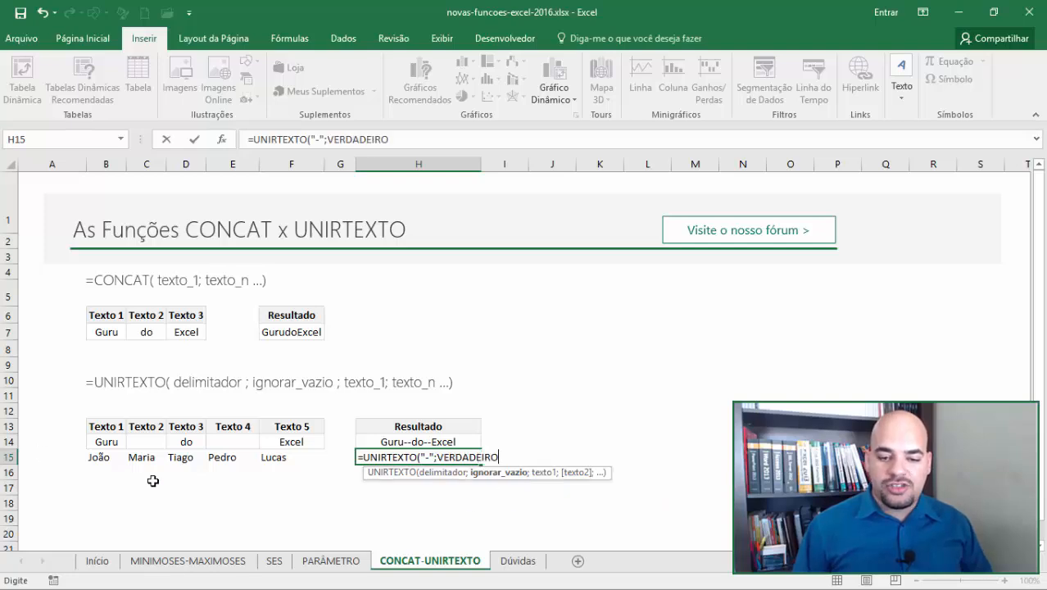
pyautogui.write(';')
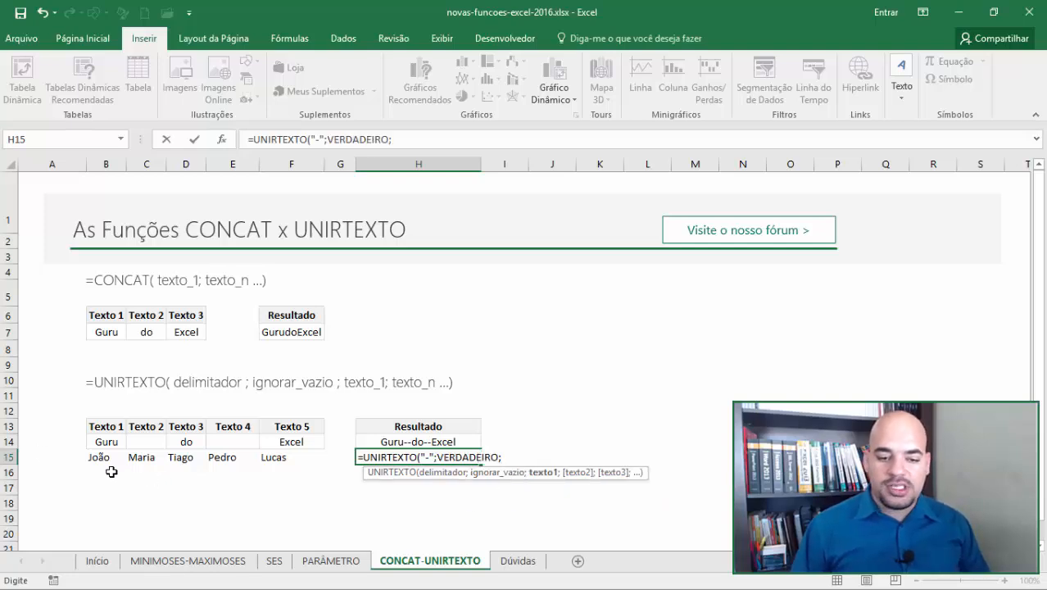
pyautogui.moveTo(100, 457); pyautogui.dragTo(311, 456)
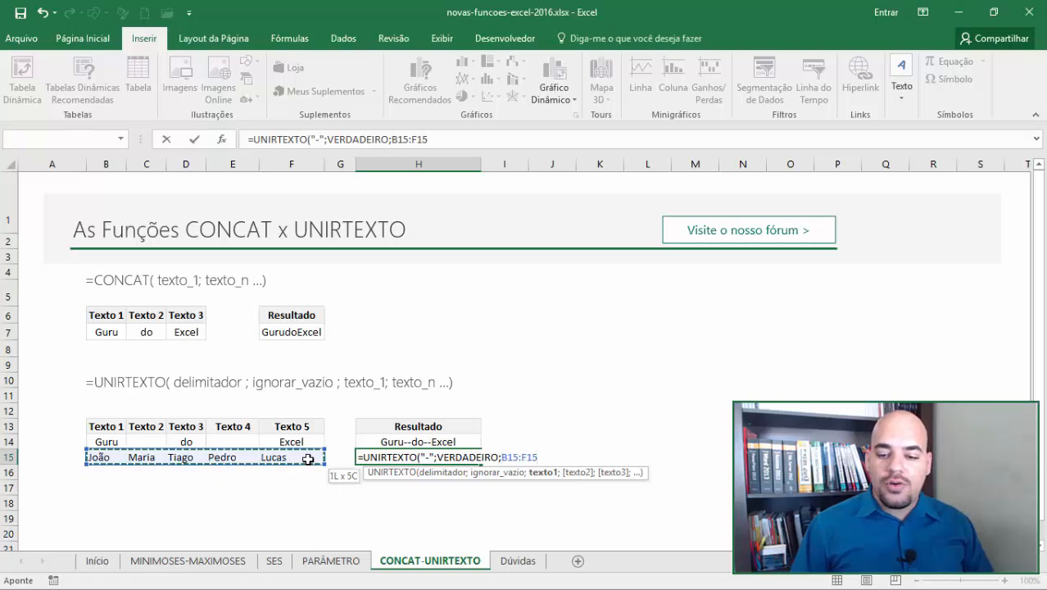
pyautogui.write(')')
pyautogui.hotkey('ctrl', 'Return')
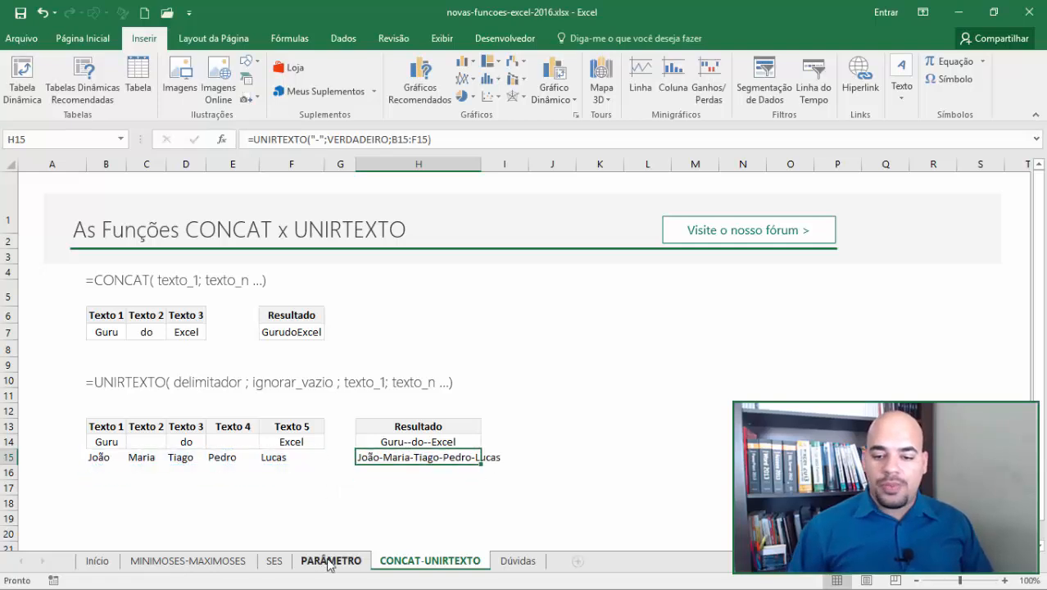
# Step: Clear the name in C15 to test the H15 formula with an empty cell, and undo the deletion
pyautogui.click(430, 496)
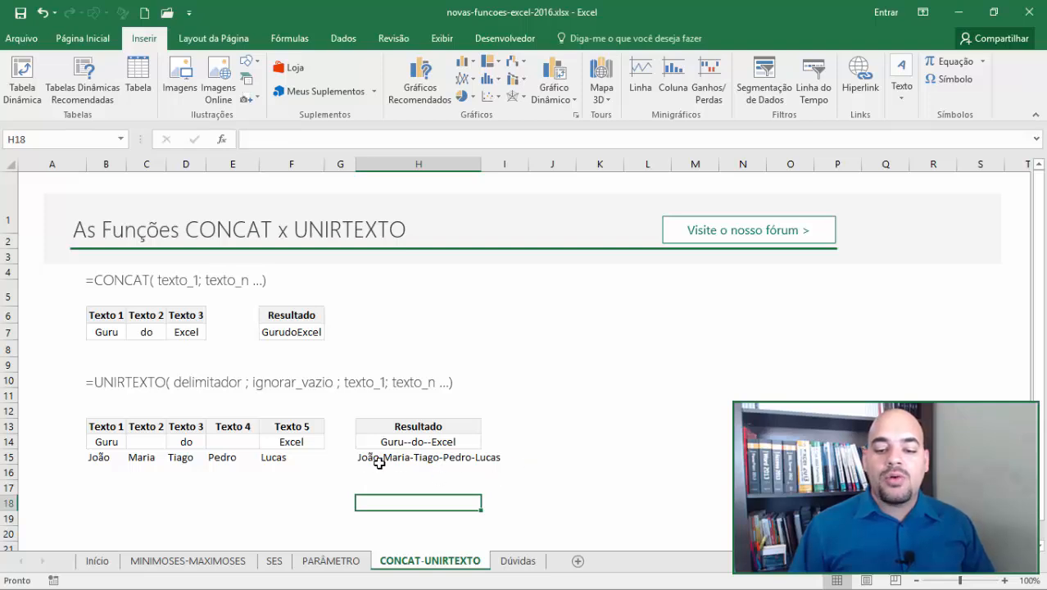
pyautogui.click(140, 458)
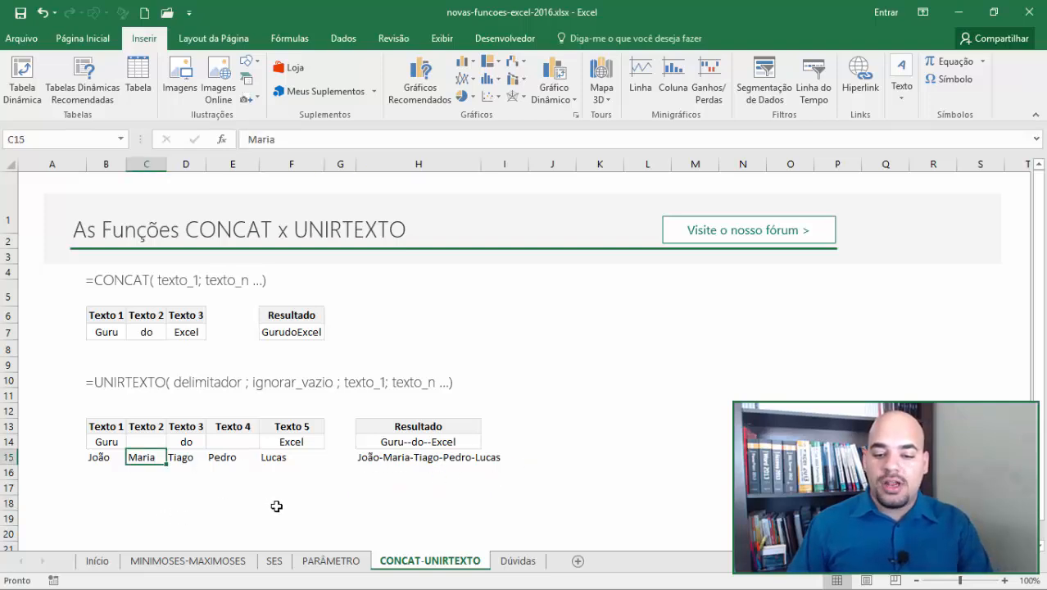
pyautogui.press('Delete')
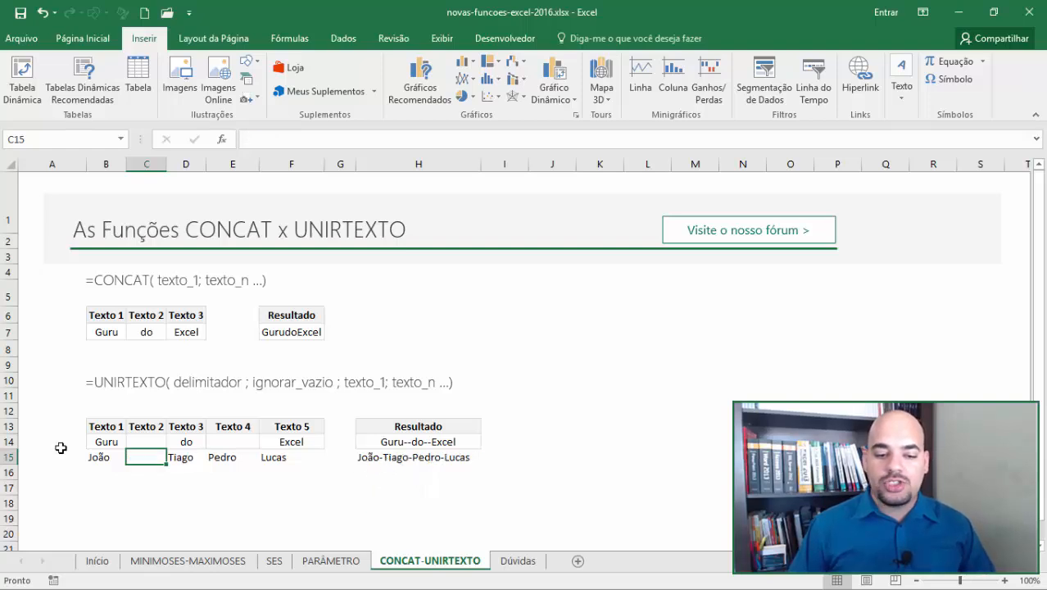
pyautogui.hotkey('ctrl', 'z')
# Step: Change the ignore-empty argument of the UNIRTEXTO formula in H15 to FALSO so empty cells are included
pyautogui.click(434, 458)
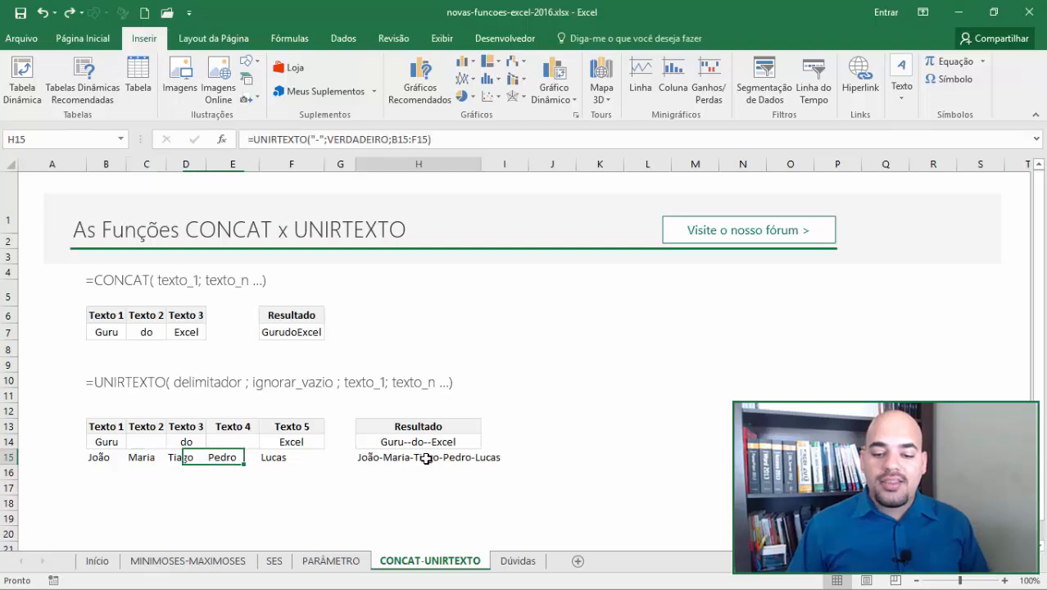
pyautogui.doubleClick(434, 458)
pyautogui.moveTo(437, 457); pyautogui.dragTo(500, 457)
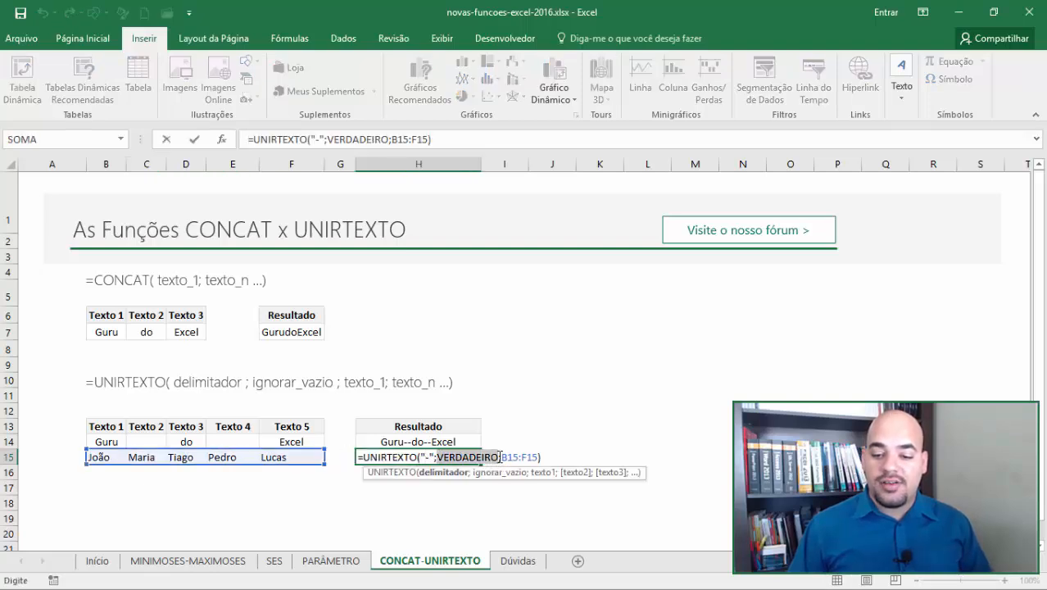
pyautogui.write('fa')
pyautogui.doubleClick(492, 499)
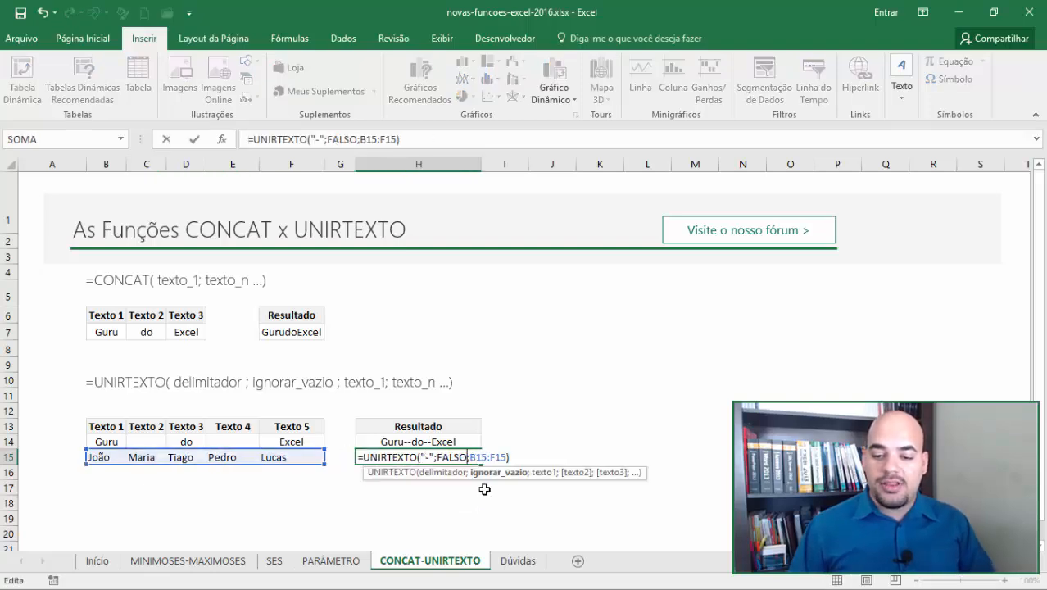
pyautogui.press('Return')
# Step: Clear the name in C15 to test the joined text with an empty cell, and open the H15 formula for editing
pyautogui.click(148, 457)
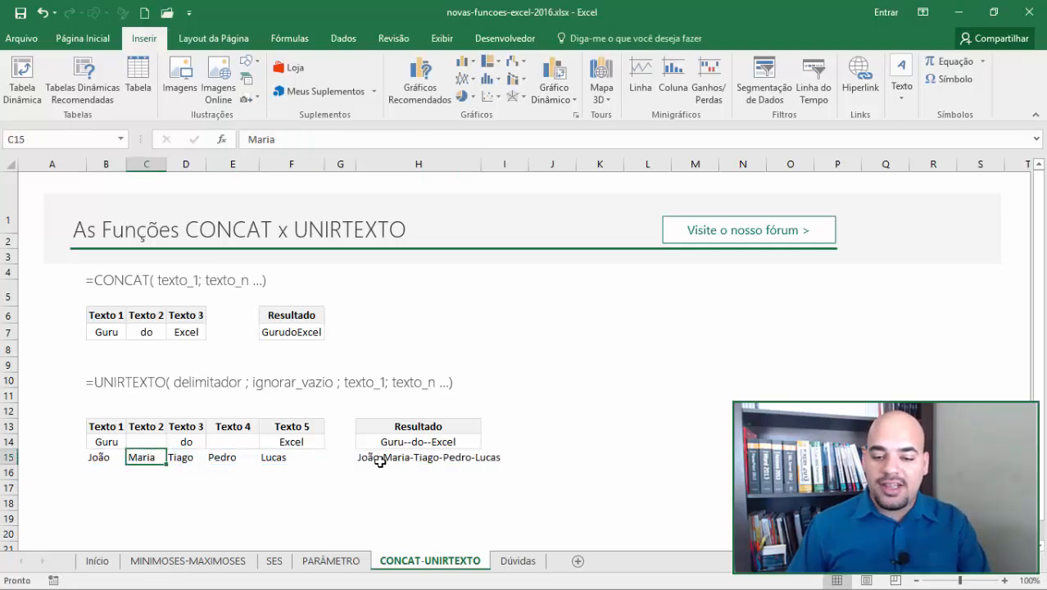
pyautogui.press('Delete')
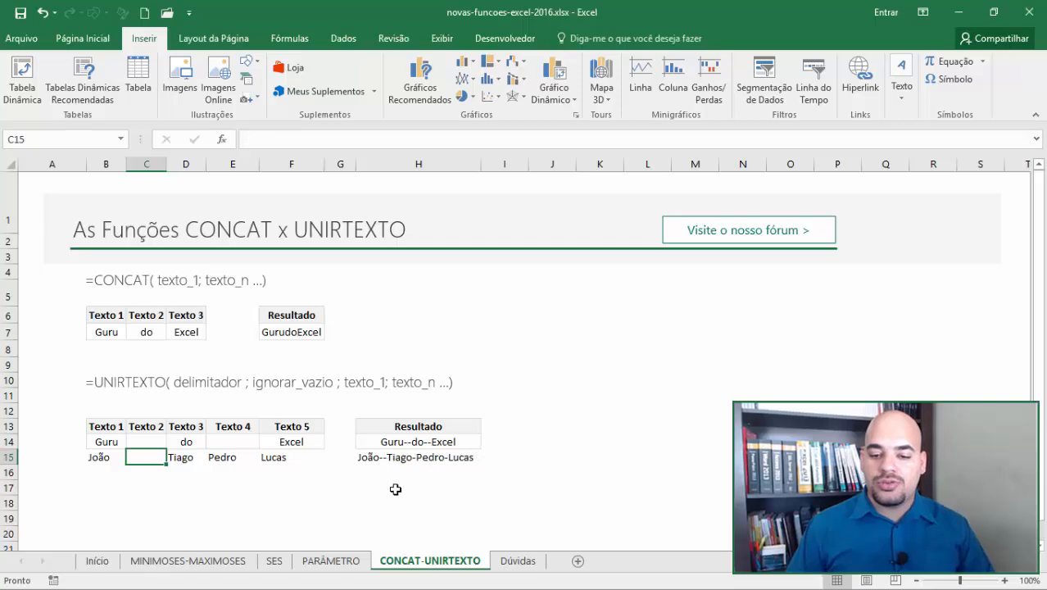
pyautogui.click(401, 457)
pyautogui.doubleClick(402, 457)
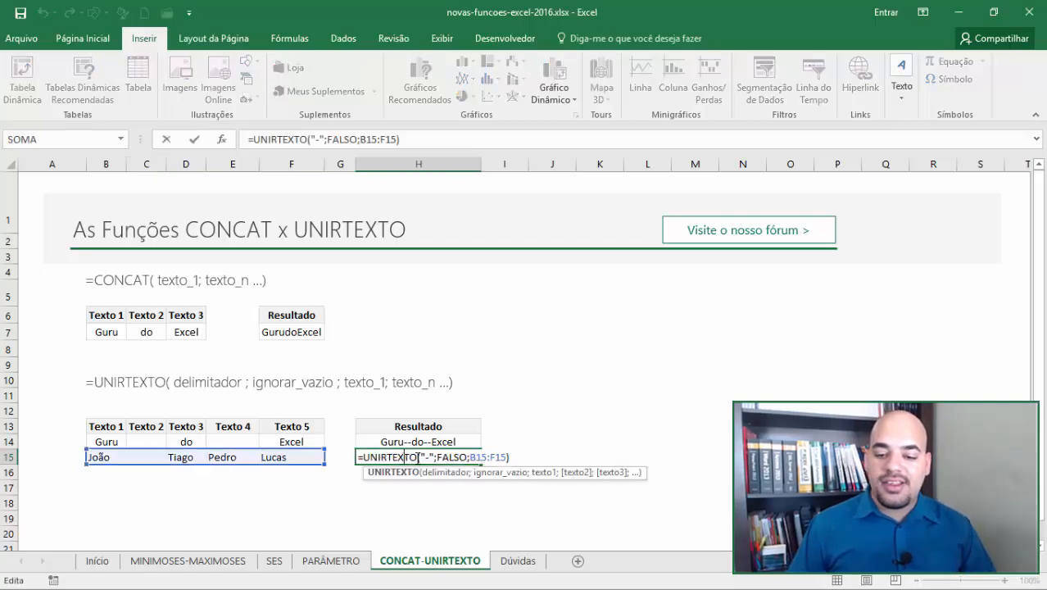